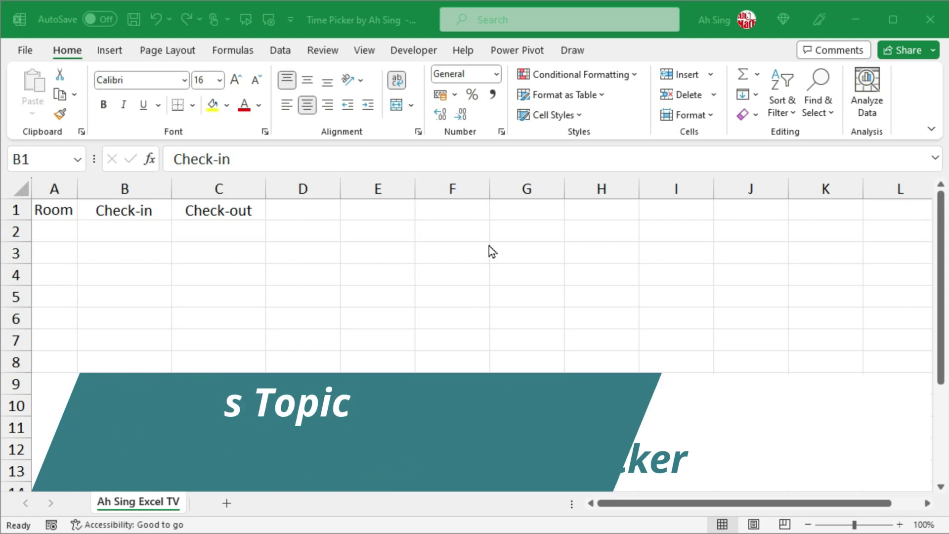
Insert an ActiveX label drawn over cells D2 to F6.
left_click(488, 243)
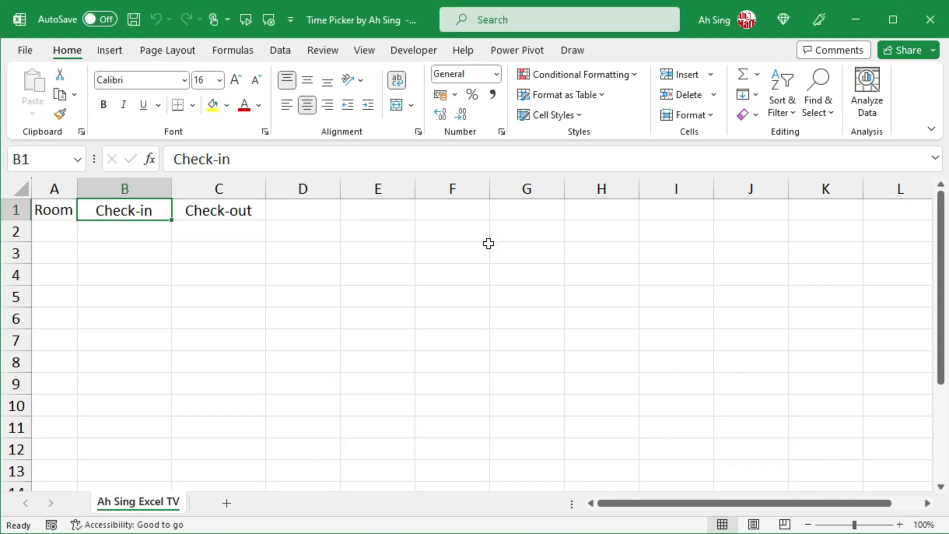
left_click(414, 51)
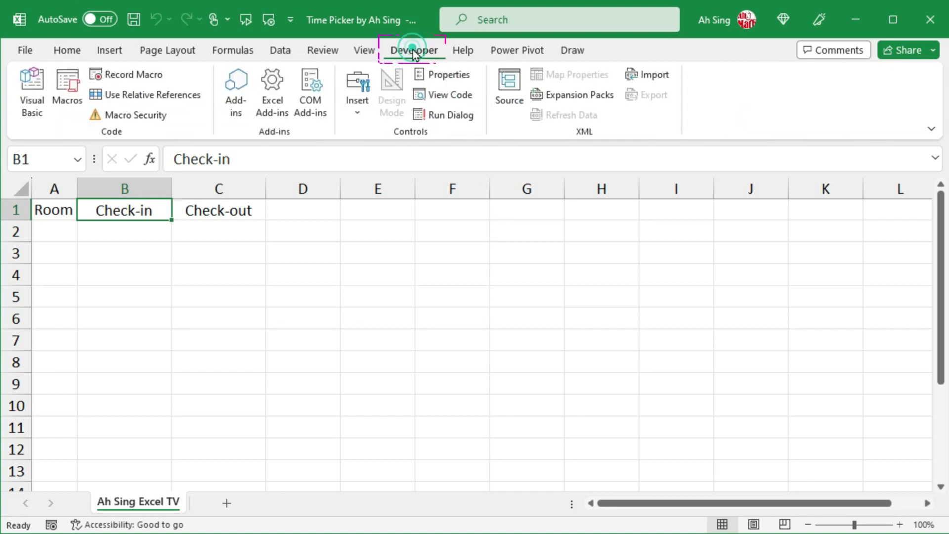
left_click(356, 100)
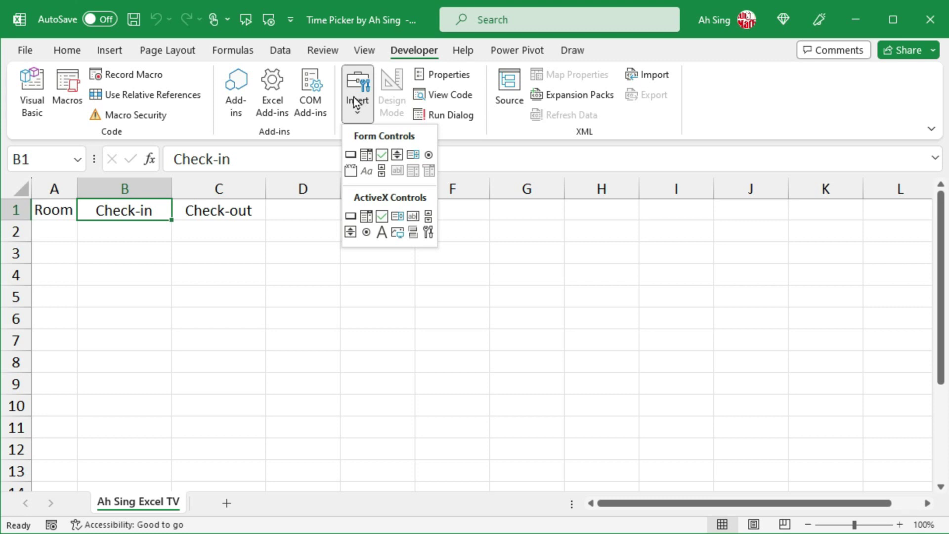
left_click(382, 234)
left_click_drag(265, 220, 522, 308)
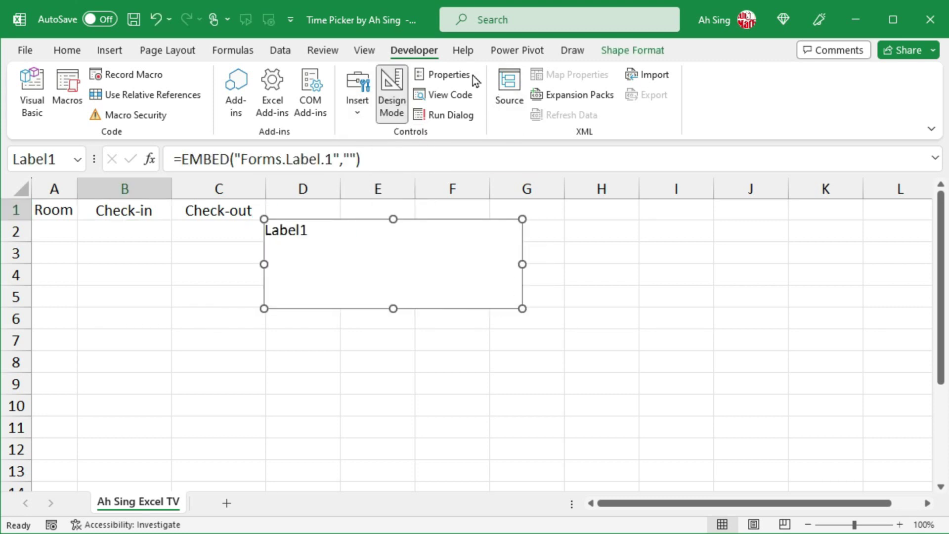
Give the label a light grey Menu Bar background colour.
left_click(440, 76)
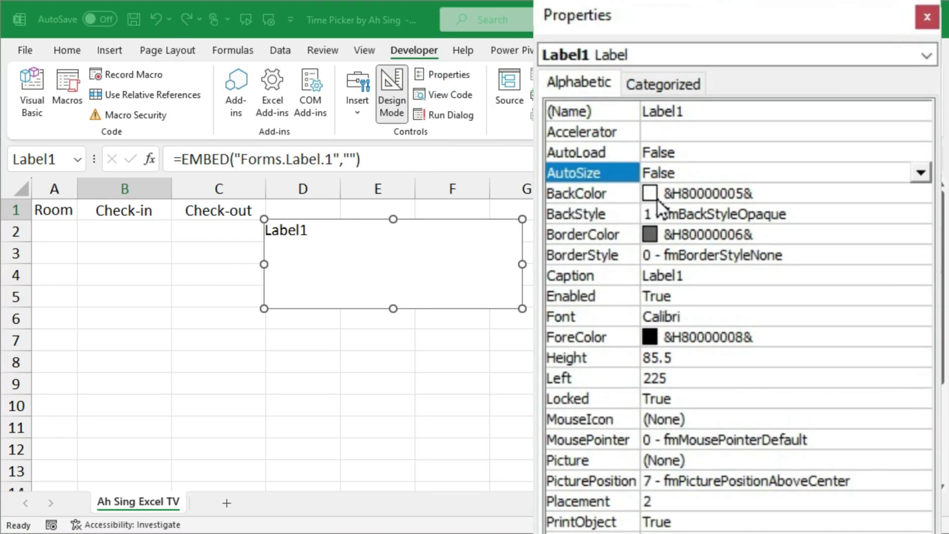
left_click(913, 193)
left_click(919, 194)
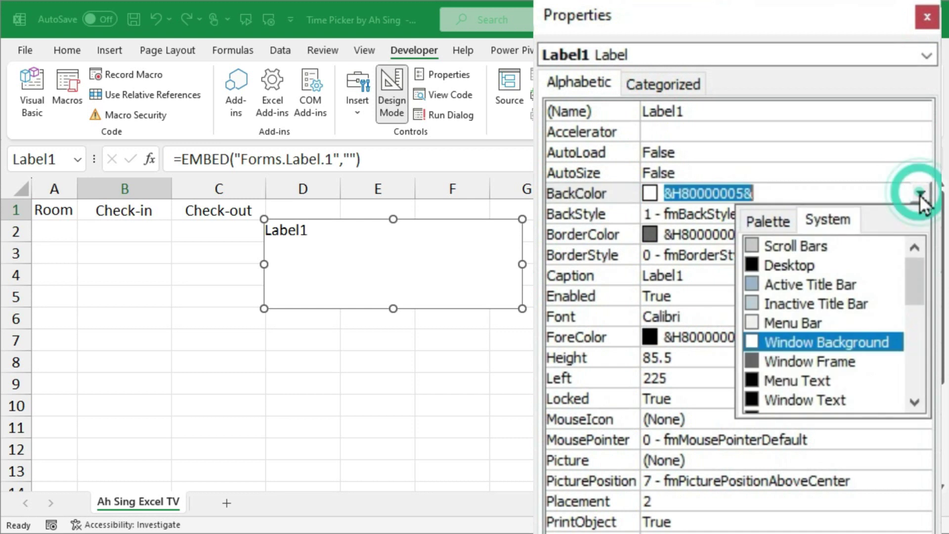
left_click(787, 322)
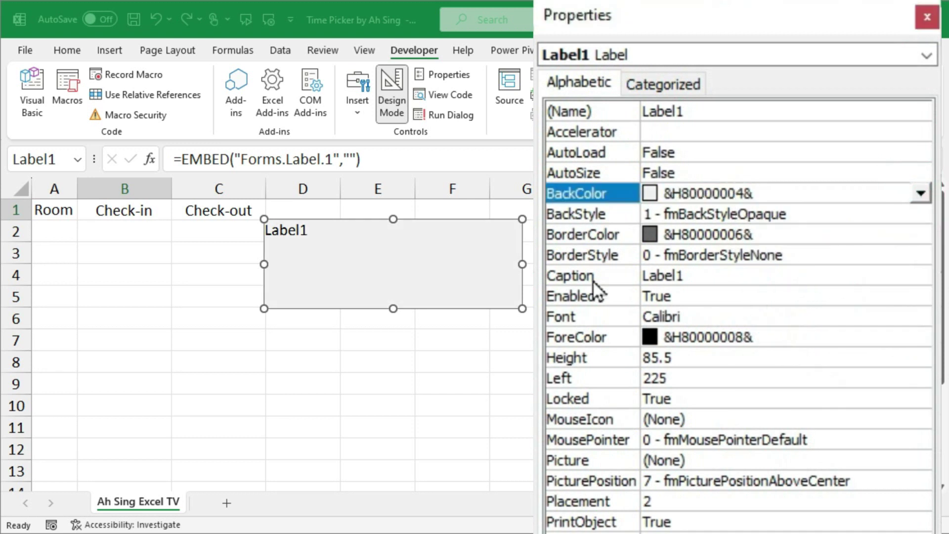
Caption the label 'Pick a time' in Calibri Regular 16.
left_click(696, 276)
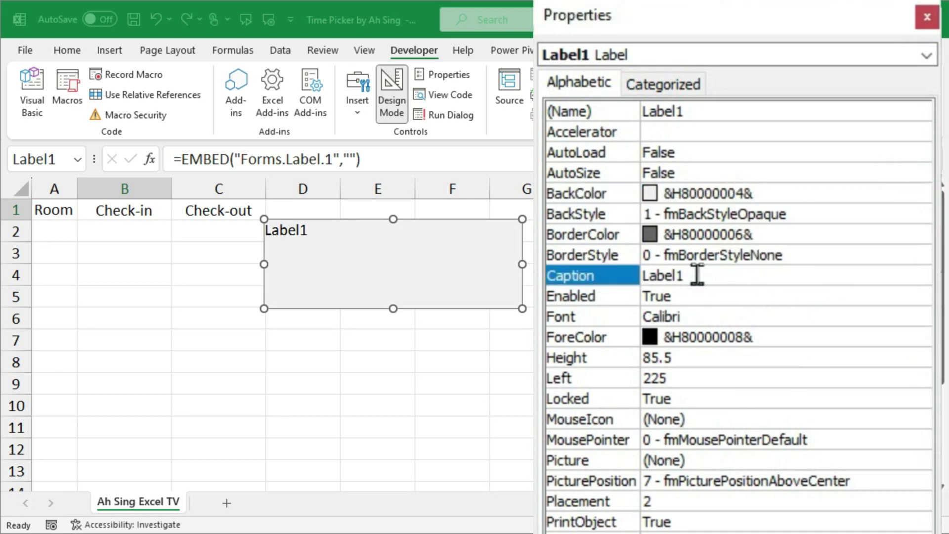
left_click(697, 276)
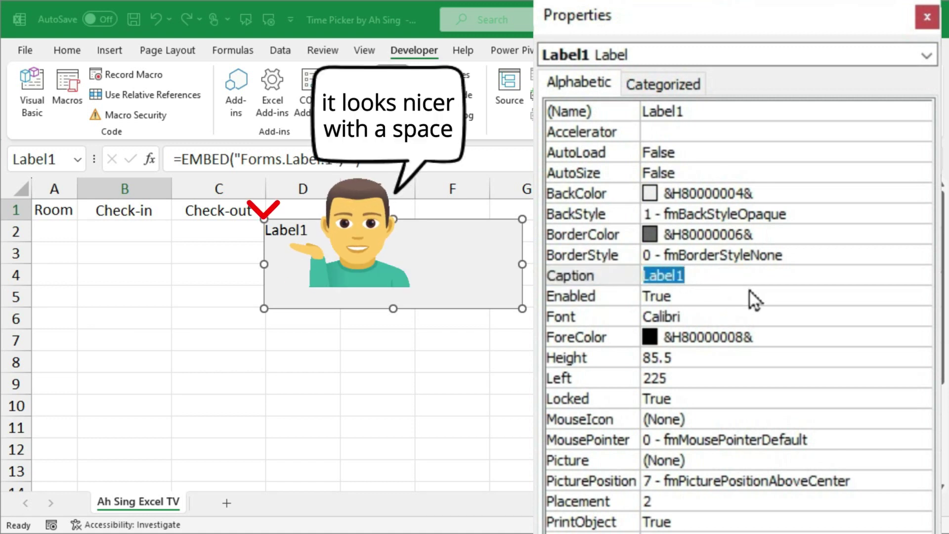
type("P")
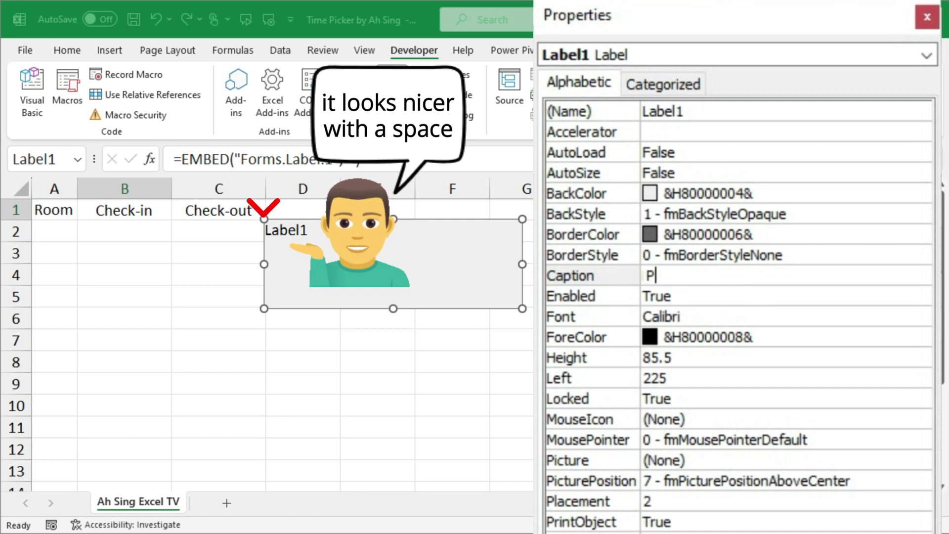
type("ick a")
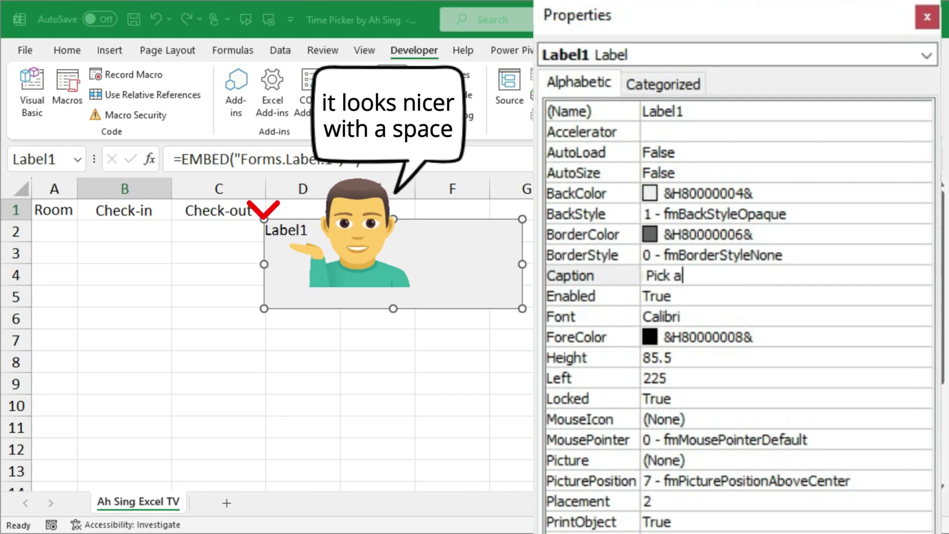
type(" time")
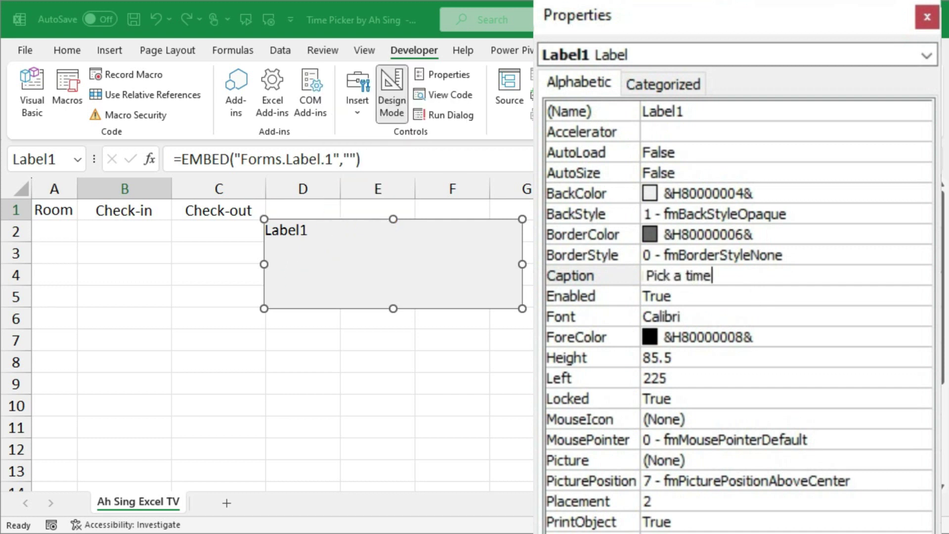
left_click(682, 317)
left_click(917, 318)
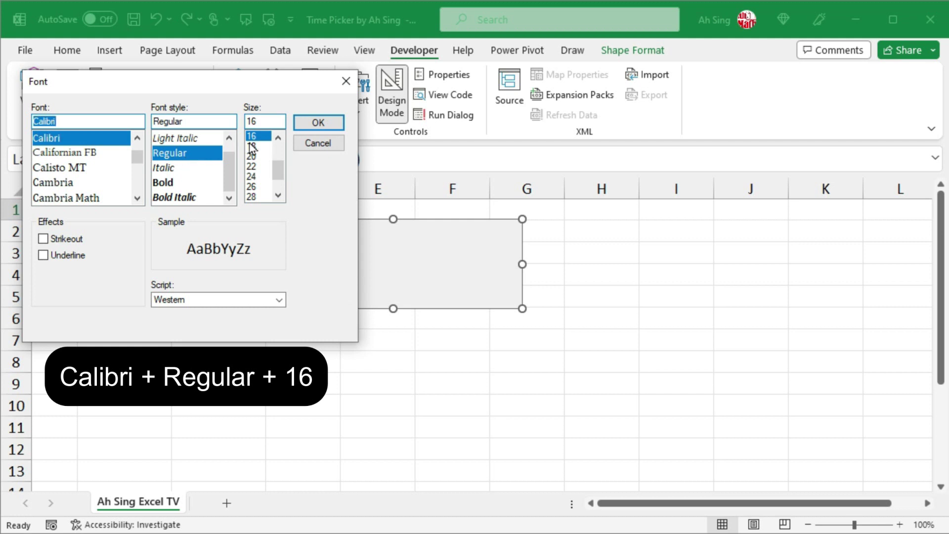
left_click(334, 126)
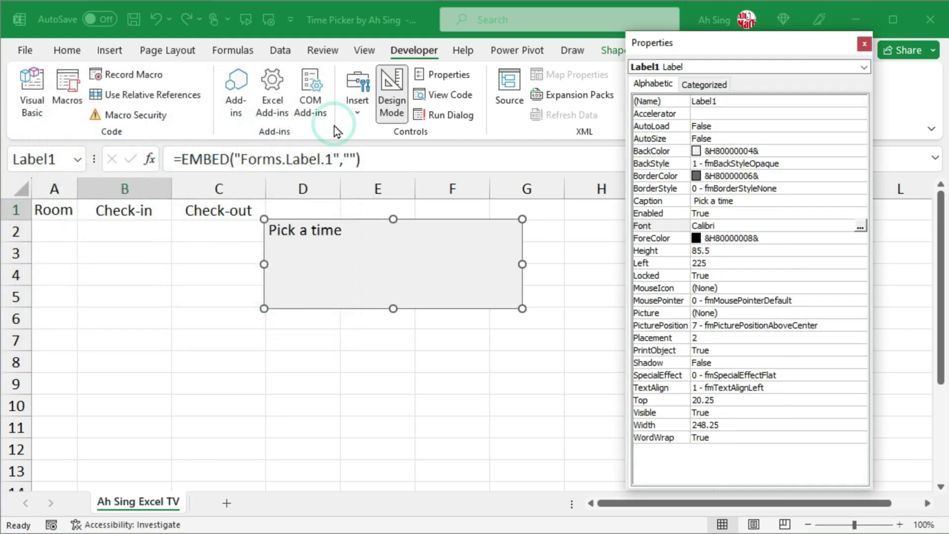
left_click(358, 114)
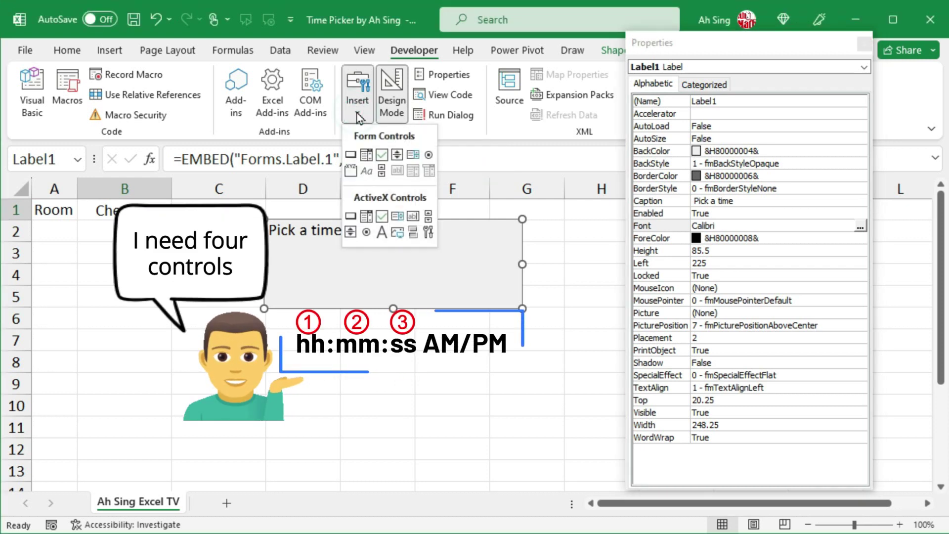
Draw an ActiveX combo box at D3 with Height 27, Width 42 and text 12.
left_click(366, 217)
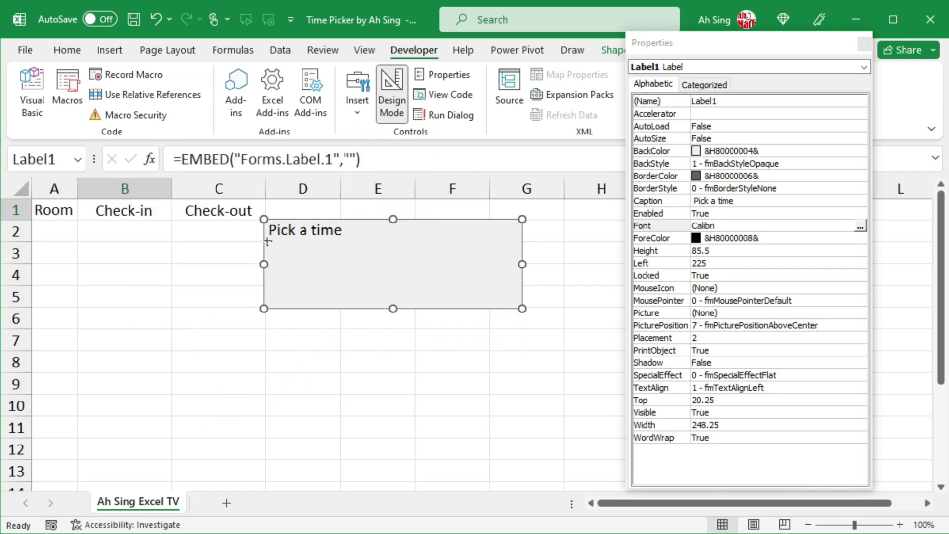
left_click_drag(266, 240, 323, 268)
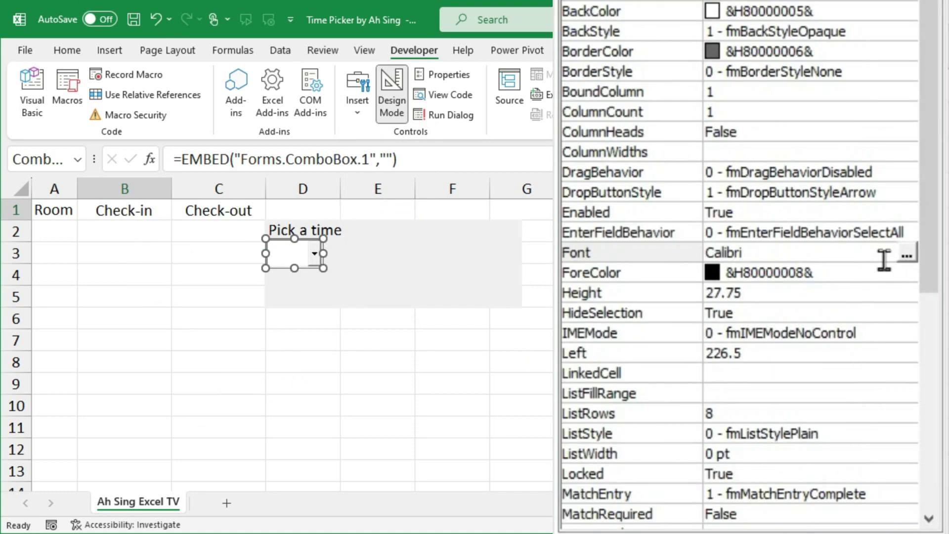
left_click(750, 338)
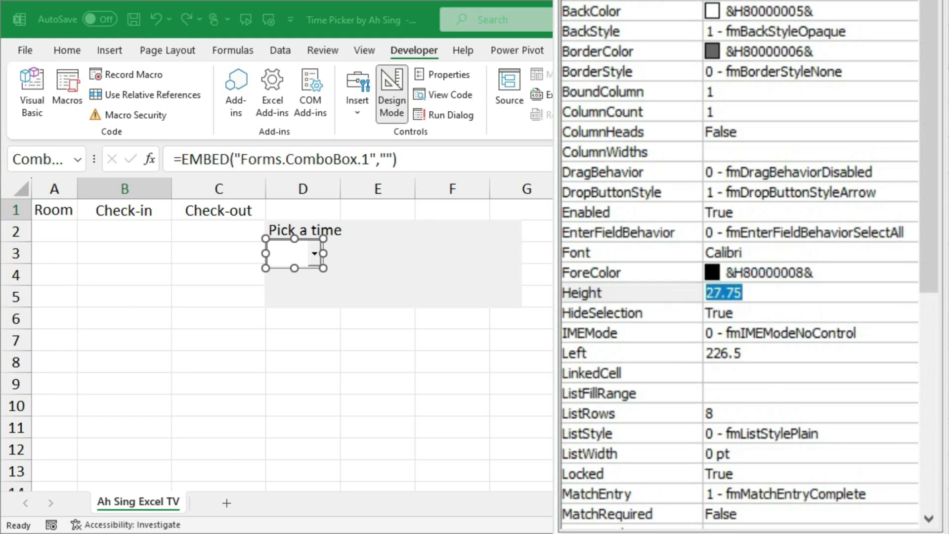
type("27")
scroll(749, 401, "down", 5)
scroll(750, 402, "down", 1)
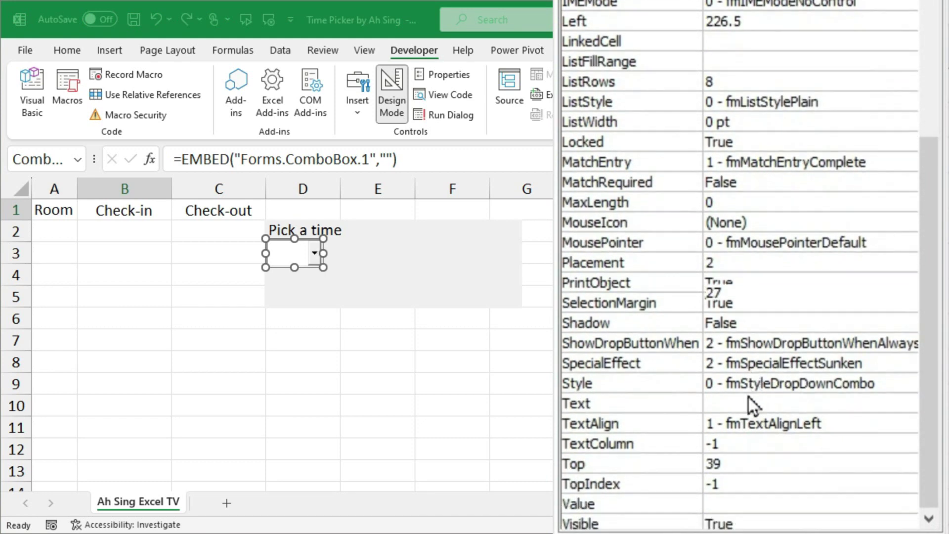
left_click(682, 513)
type("42")
key("Return")
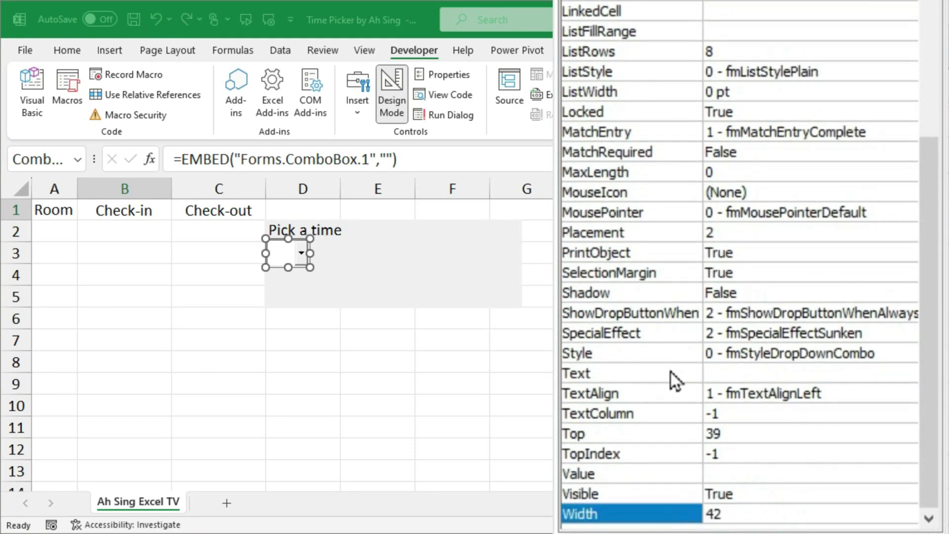
left_click(670, 372)
left_click(719, 371)
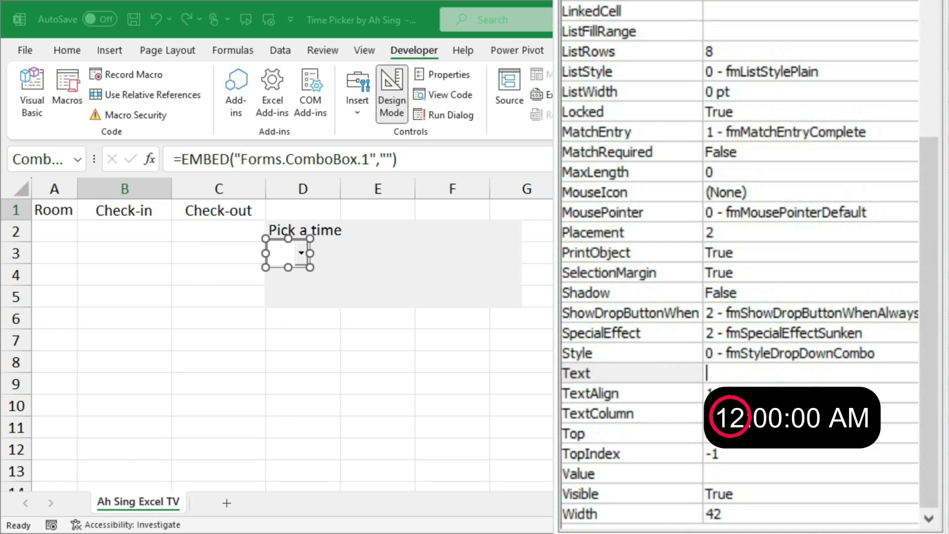
type("12")
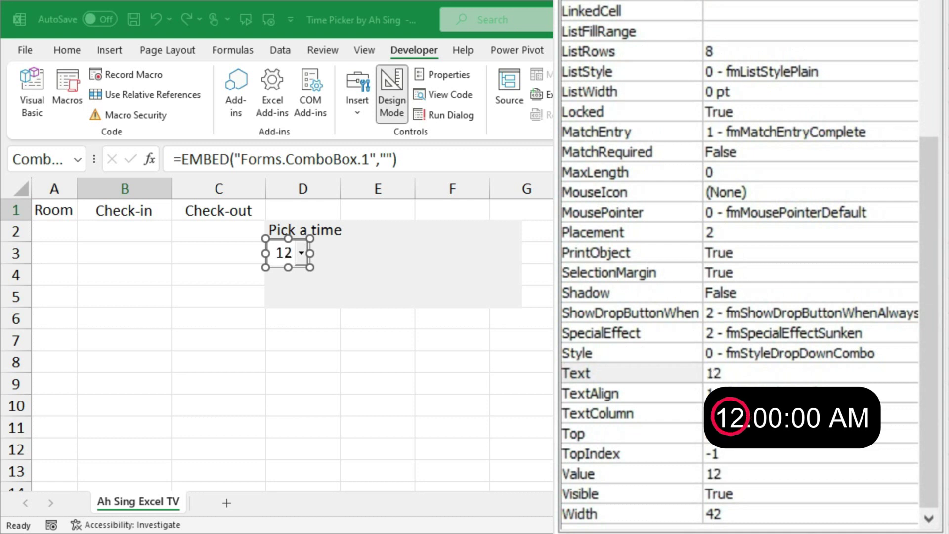
key("Return")
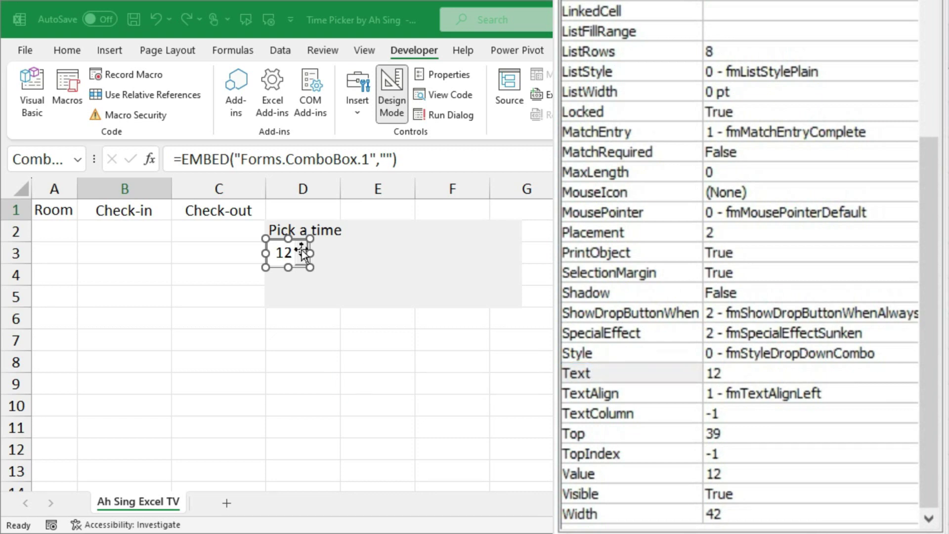
Copy the combo box and place the duplicate beside it in E3.
key("ctrl+c")
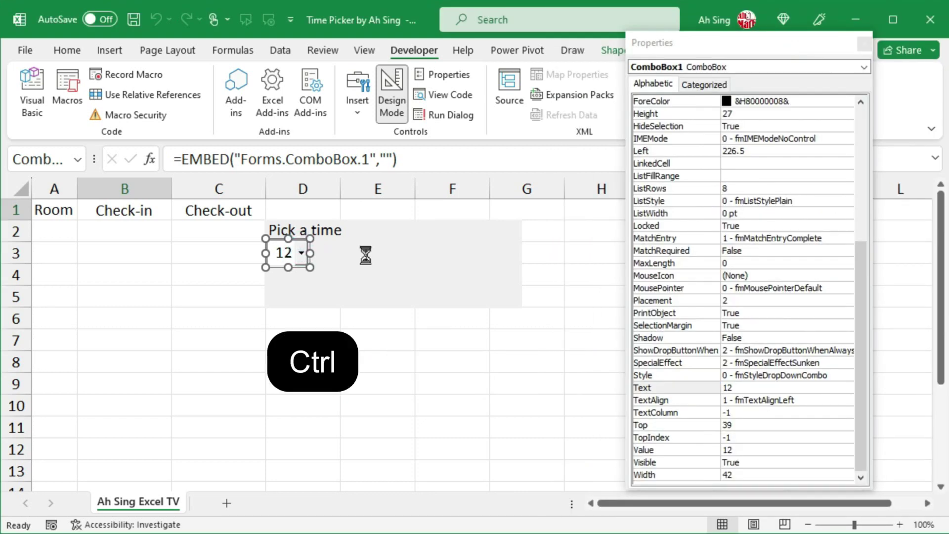
key("ctrl+v")
mouse_move(356, 259)
left_mouse_down()
mouse_move(331, 262)
mouse_move(357, 253)
left_mouse_up()
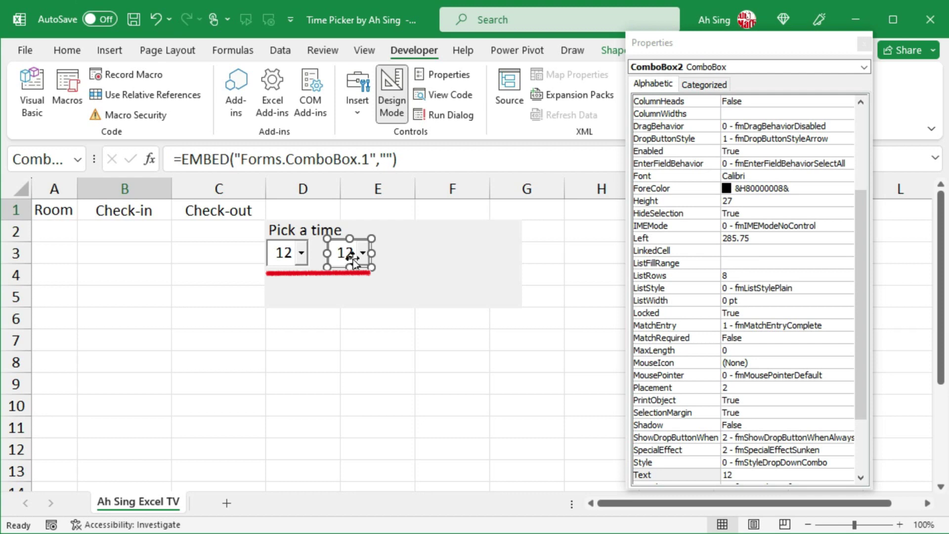
Change the second combo box's text from 12 to 00.
left_click(289, 255)
scroll(761, 346, "down", 4)
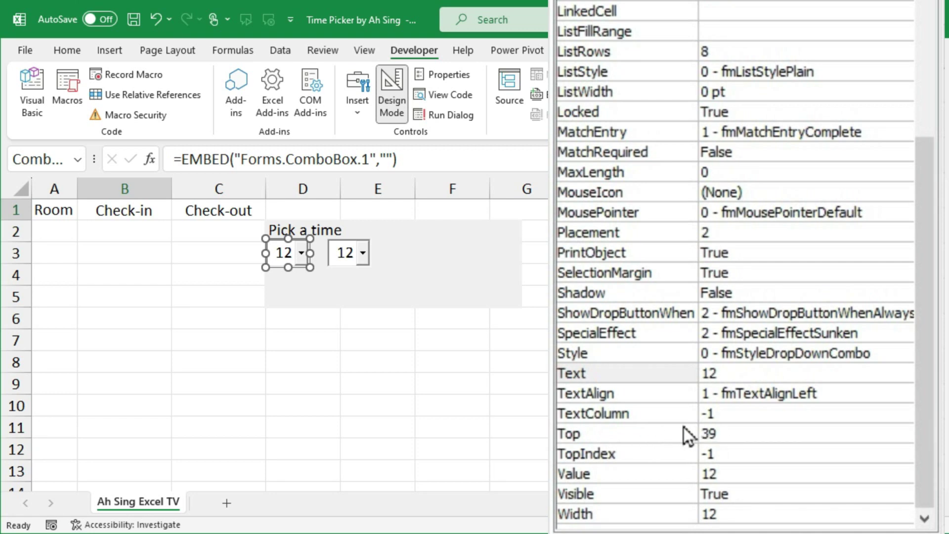
left_click(355, 253)
scroll(754, 256, "down", 3)
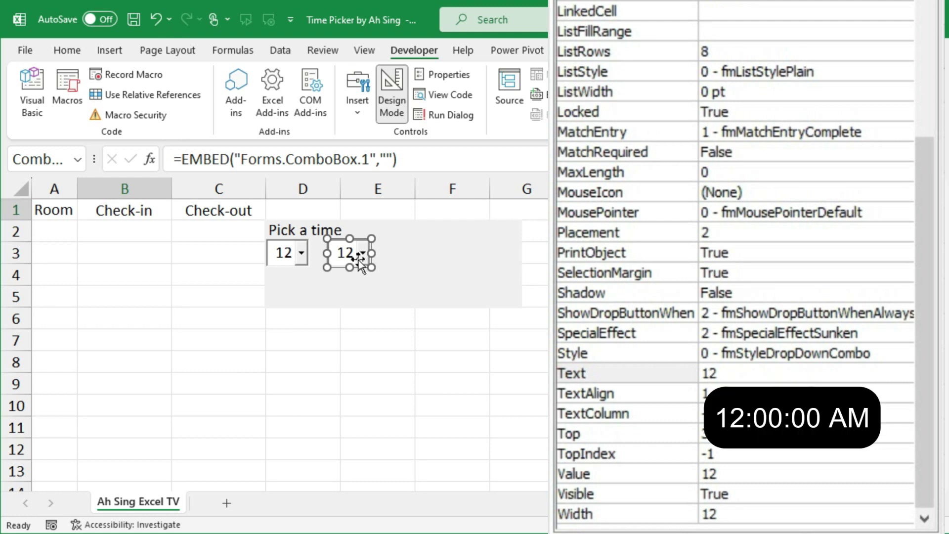
left_click(727, 373)
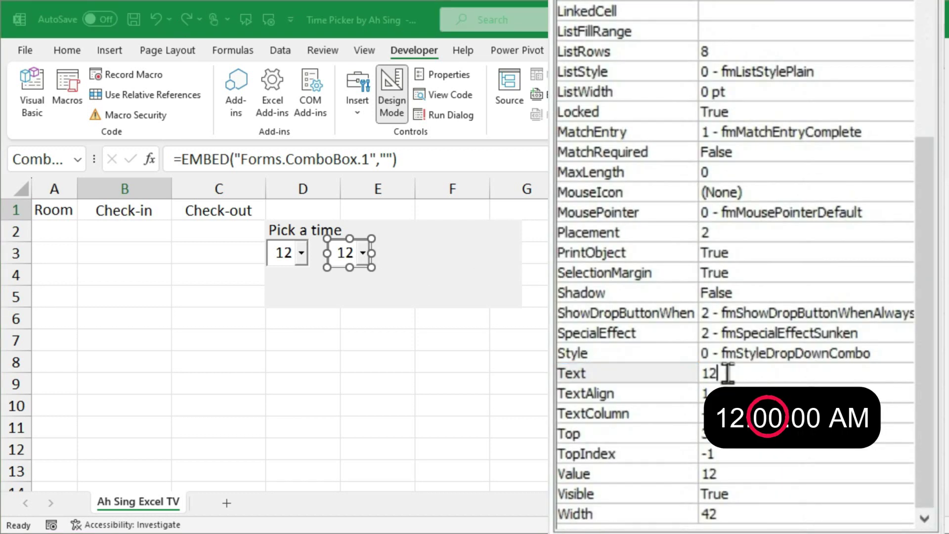
double_click(727, 373)
type("00")
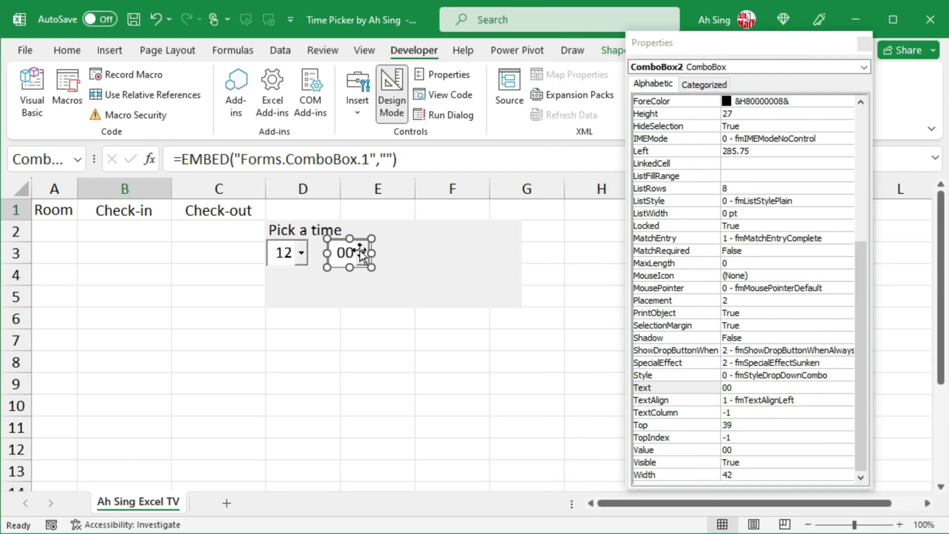
Duplicate it into third and fourth boxes, set the fourth to AM and widen it to 48.75.
key("ctrl+d")
left_click_drag(371, 268, 451, 253)
key("ctrl+d")
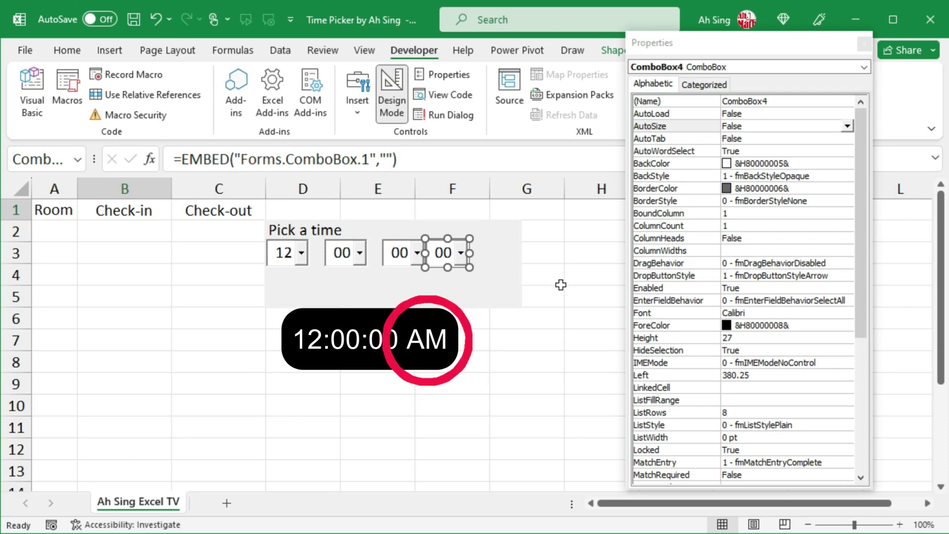
scroll(771, 334, "down", 6)
left_click(738, 388)
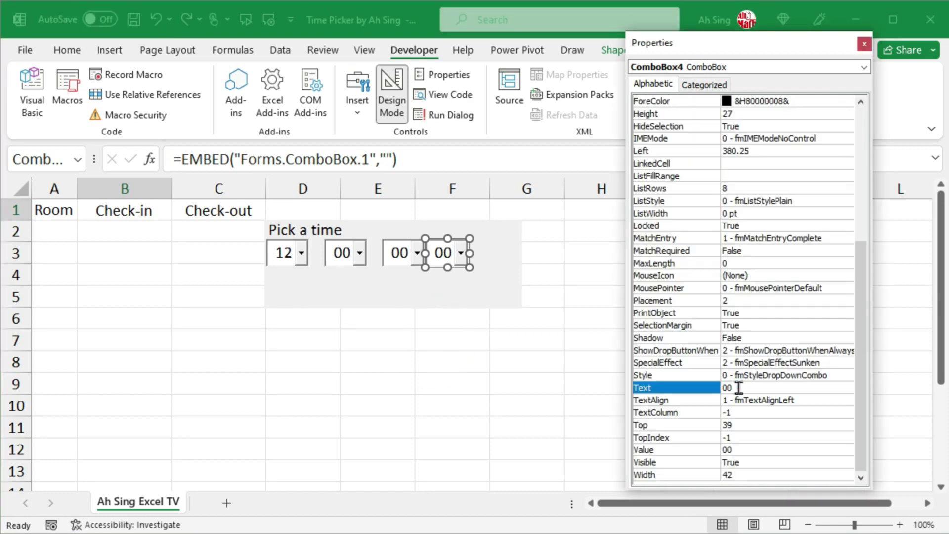
type("AM")
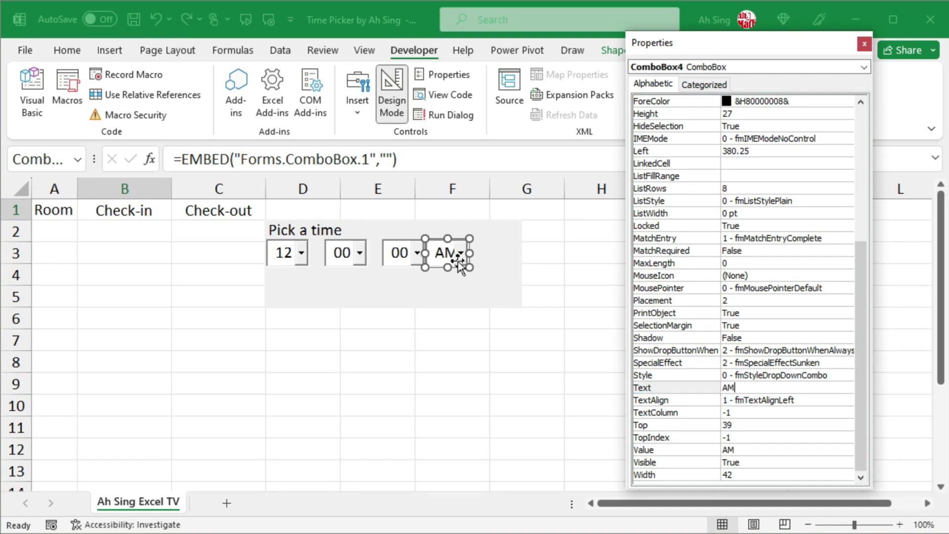
left_click_drag(469, 252, 477, 253)
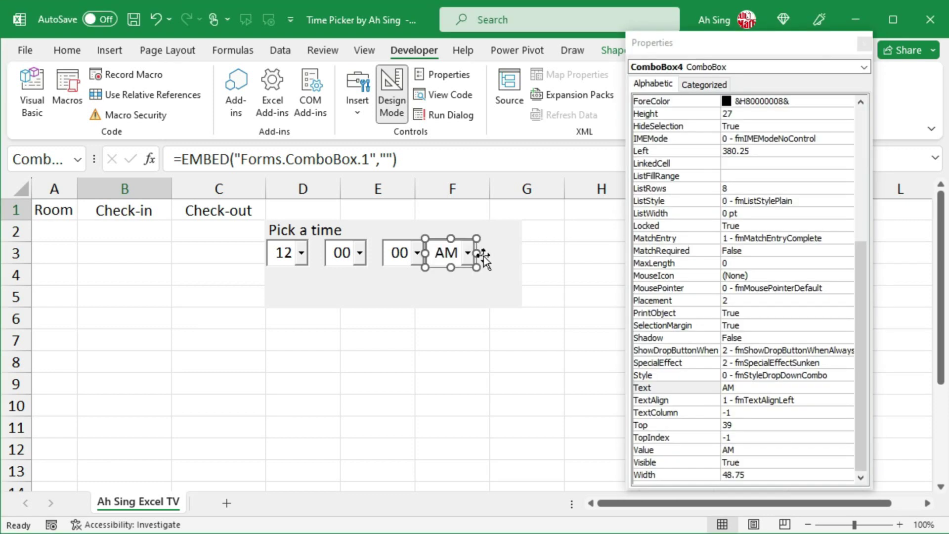
Add a narrow Menu Bar-coloured ActiveX label captioned ':' beside the hour box.
left_click(362, 113)
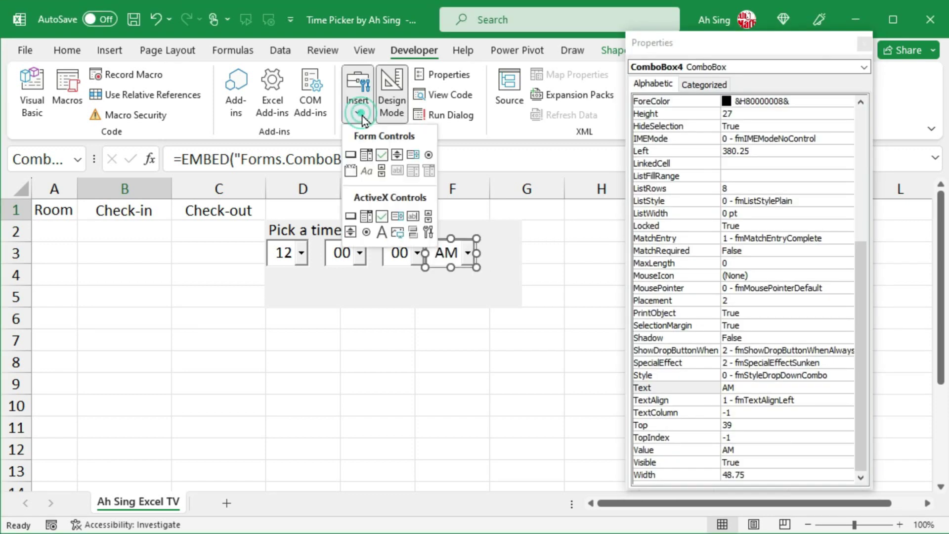
left_click(382, 233)
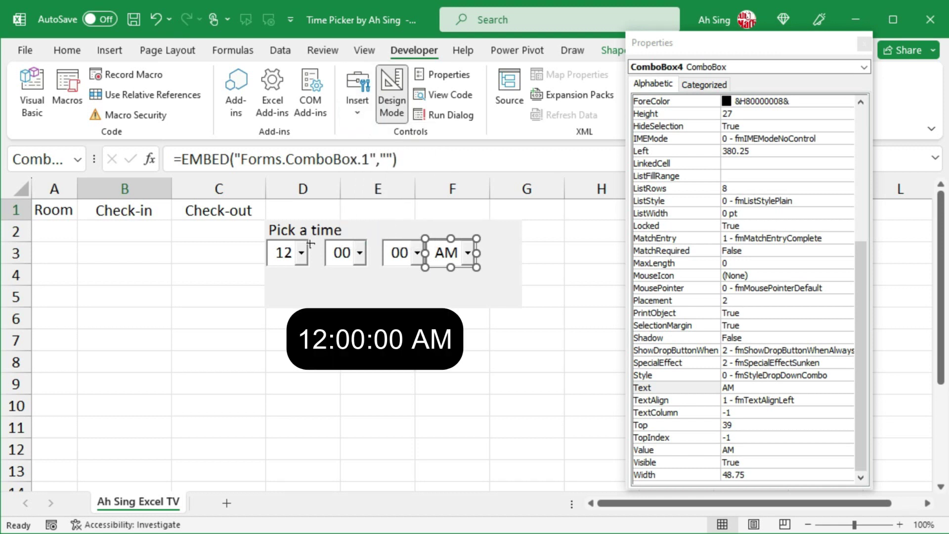
left_click(309, 243)
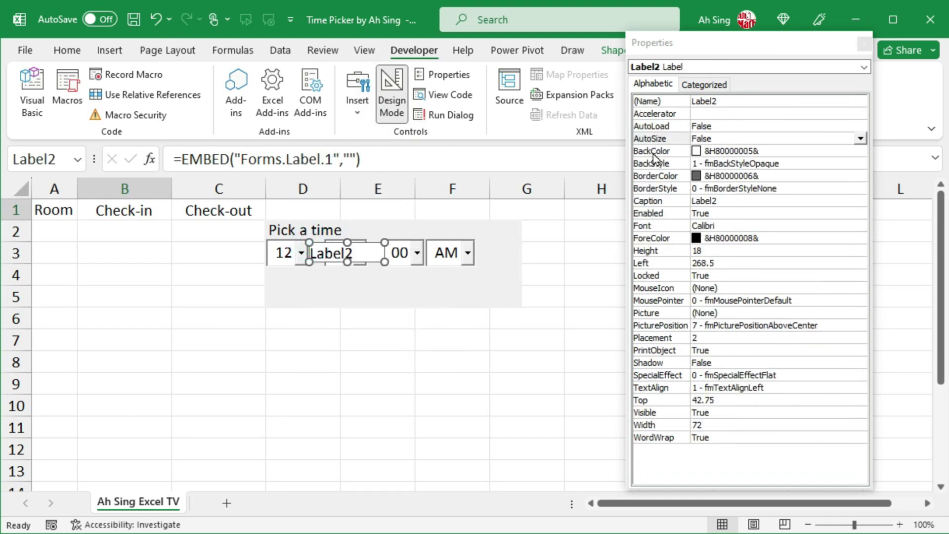
left_click(653, 152)
left_click(860, 152)
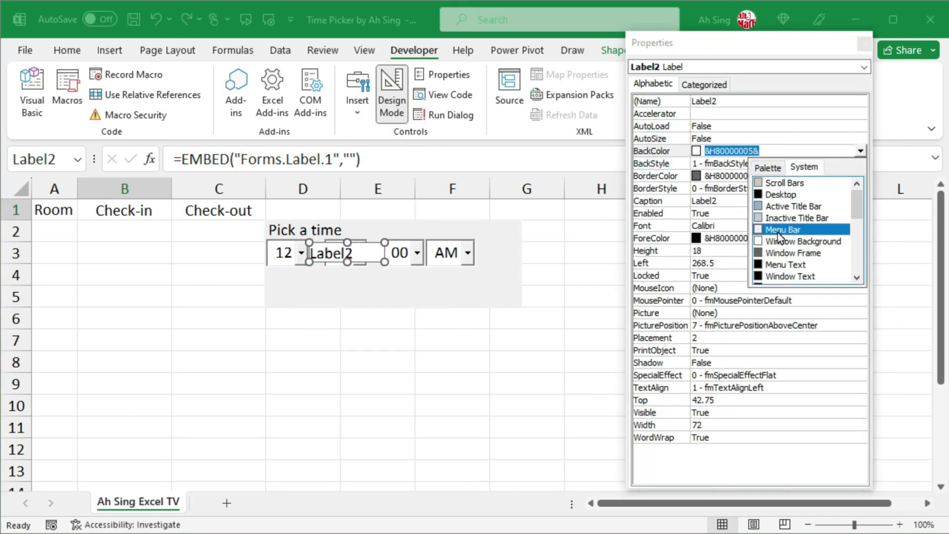
left_click(777, 233)
left_click(722, 201)
left_click(722, 200)
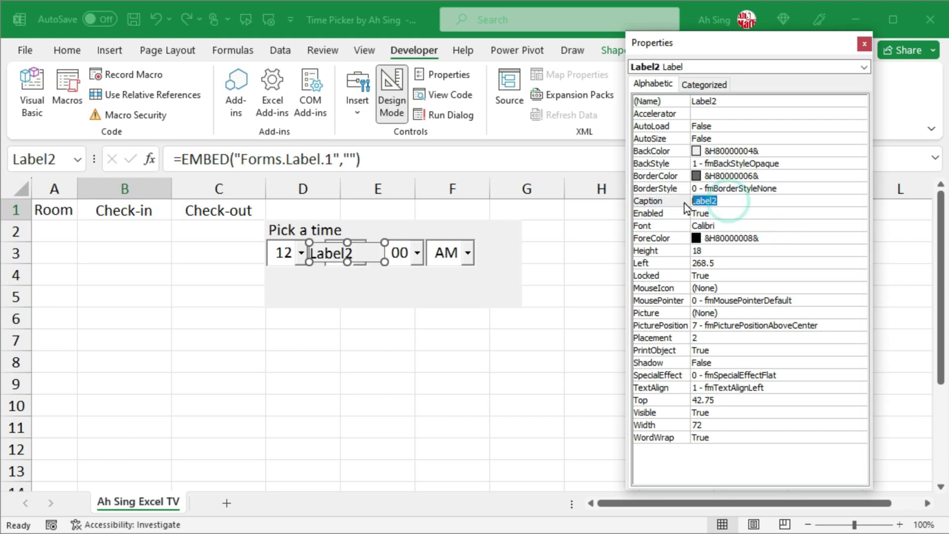
type(":")
left_click_drag(385, 262, 321, 260)
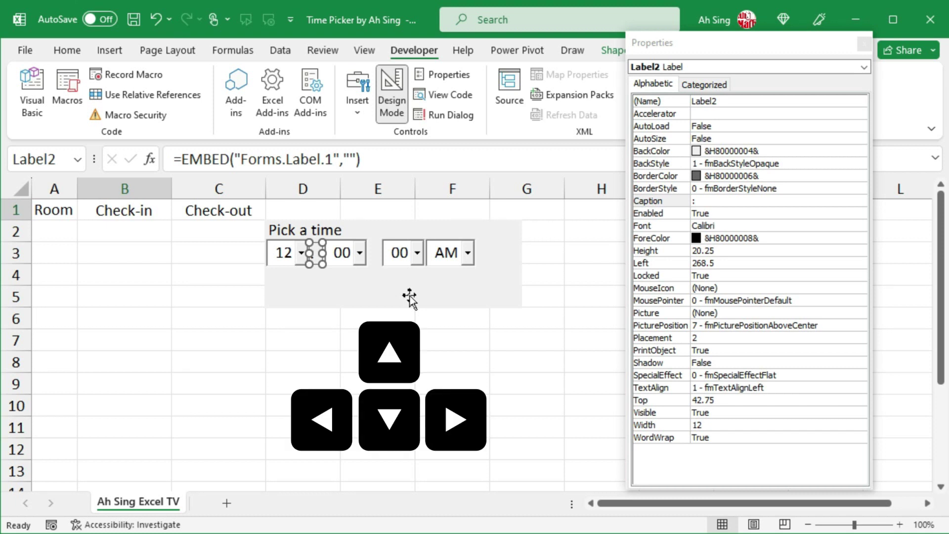
Align the colon between hour and minute, and paste a copy between minutes and seconds.
key("Right")
key("Right")
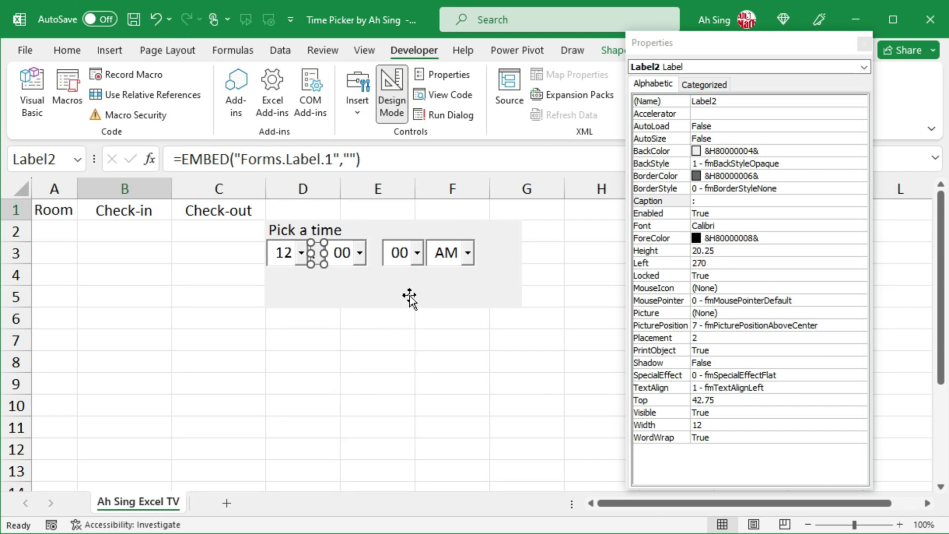
key("Right")
key("Up")
key("ctrl+c")
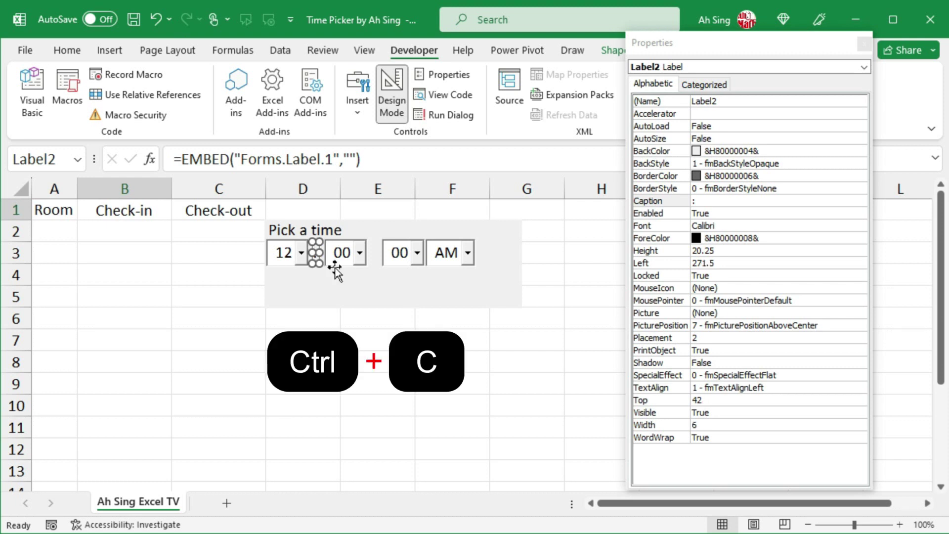
key("ctrl+v")
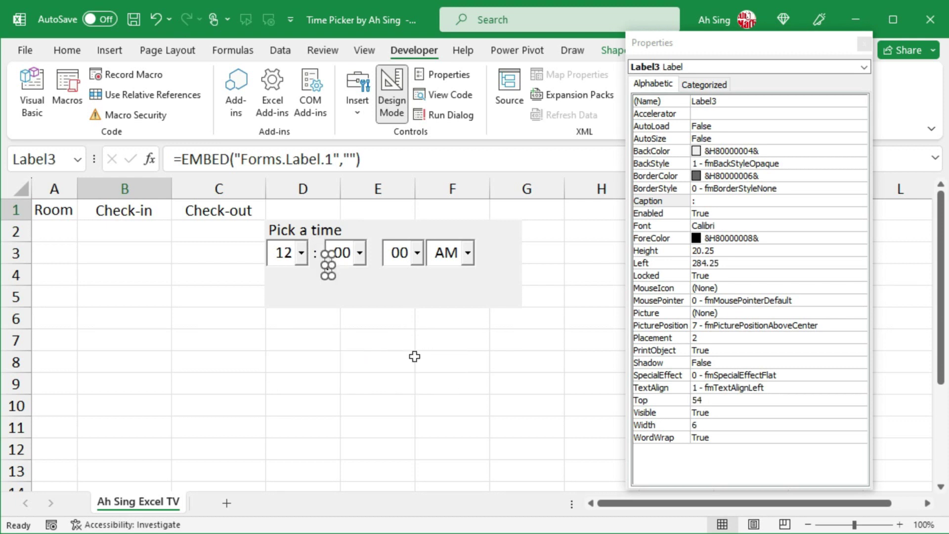
key("Right")
key("Right")
key("Right")
key("Right")
key("Right")
key("Right")
key("Right")
key("Right")
key("Left")
key("Left")
key("Left")
key("Up")
key("Up")
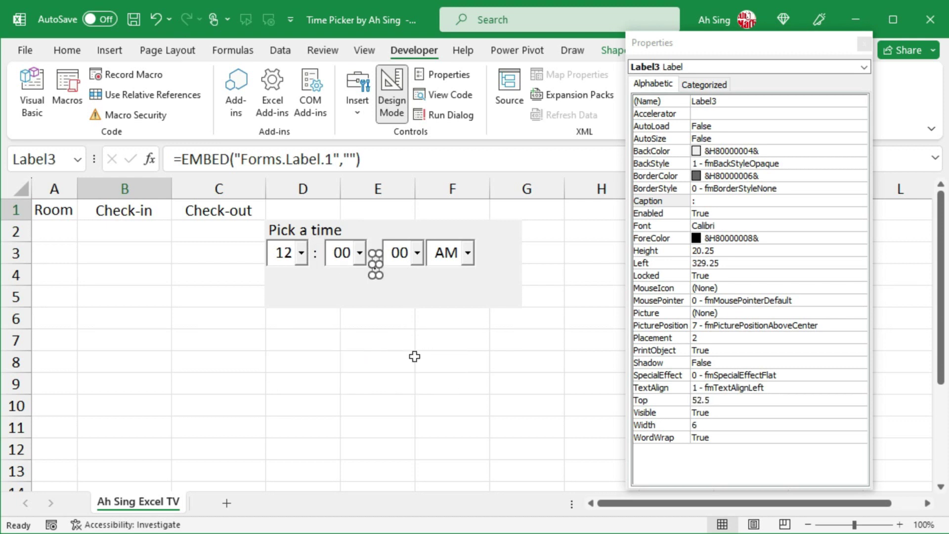
left_click(400, 296)
left_click(356, 94)
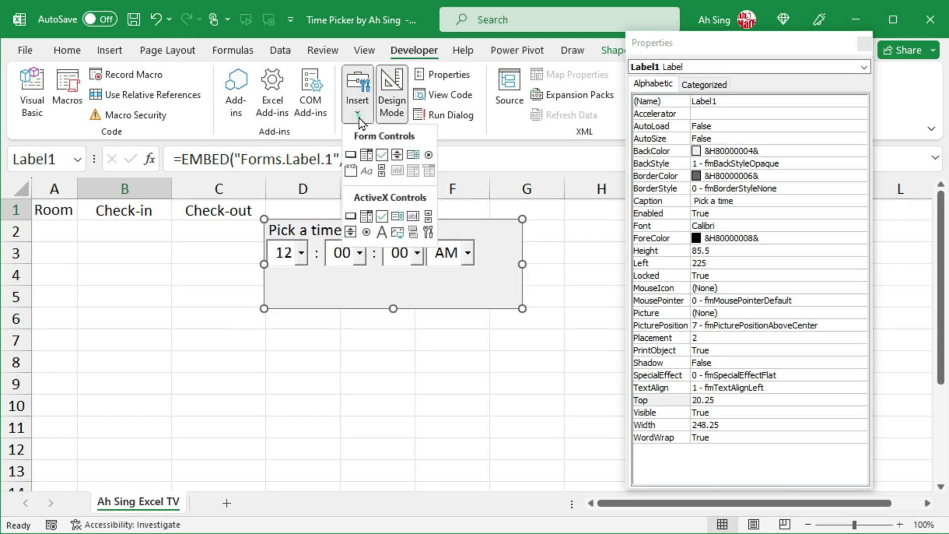
Draw a new ActiveX combo box below the picker row with a 10-point font.
left_click(366, 218)
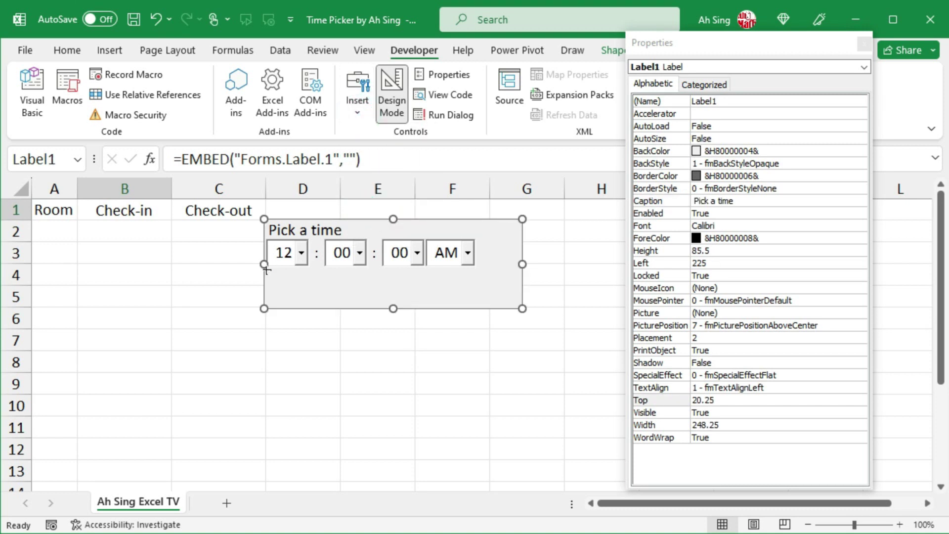
left_click_drag(267, 270, 367, 289)
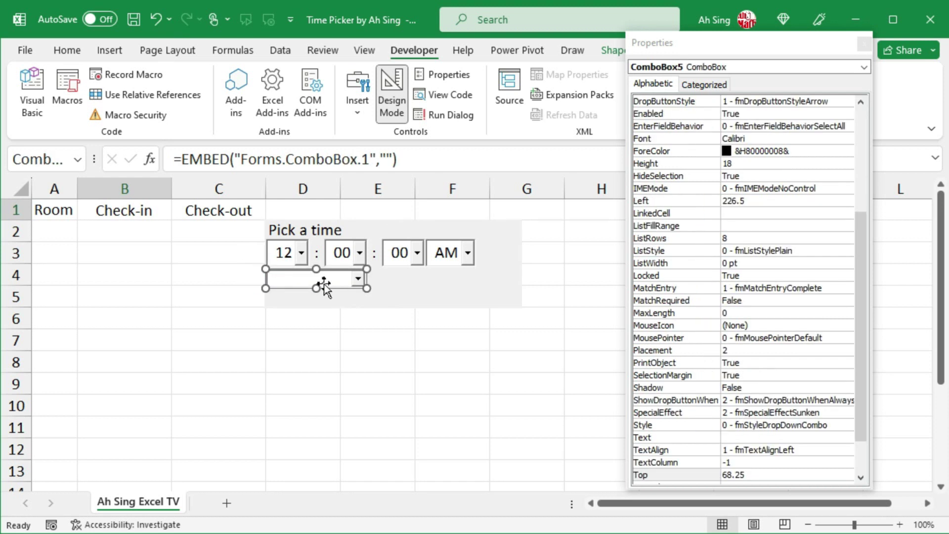
scroll(796, 298, "up", 4)
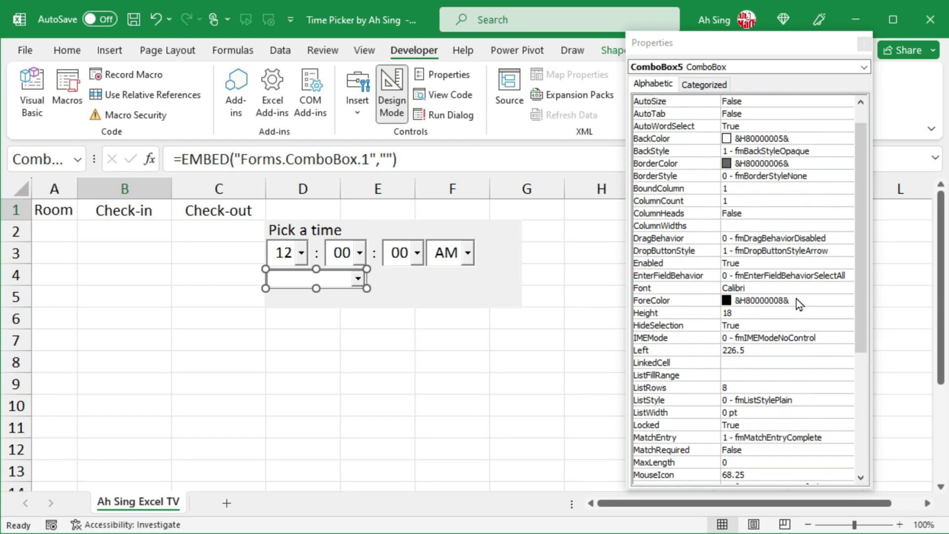
scroll(796, 298, "up", 1)
left_click(843, 313)
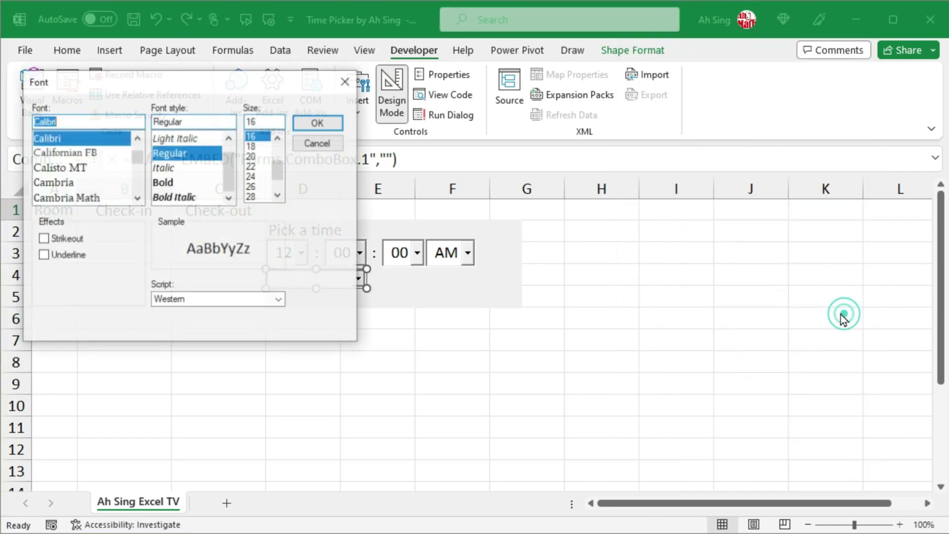
left_click(278, 138)
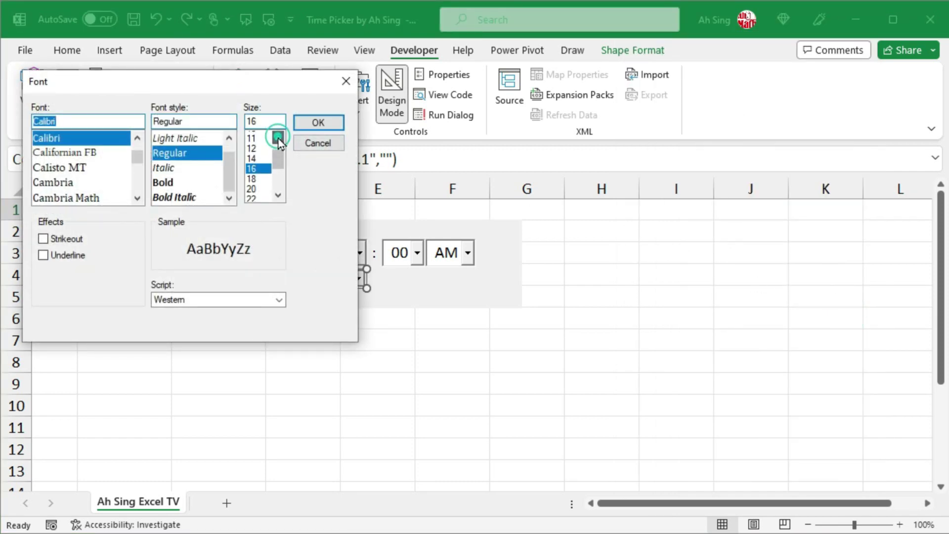
left_click(277, 139)
left_click(251, 148)
left_click(312, 126)
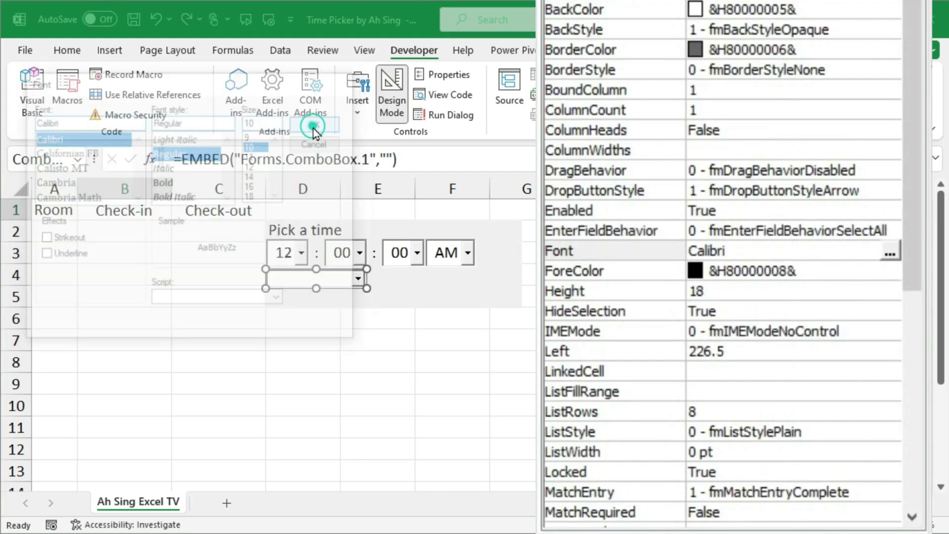
scroll(761, 300, "down", 5)
Set the new combo box's text to hh:mm:ss AM/PM.
left_click(717, 431)
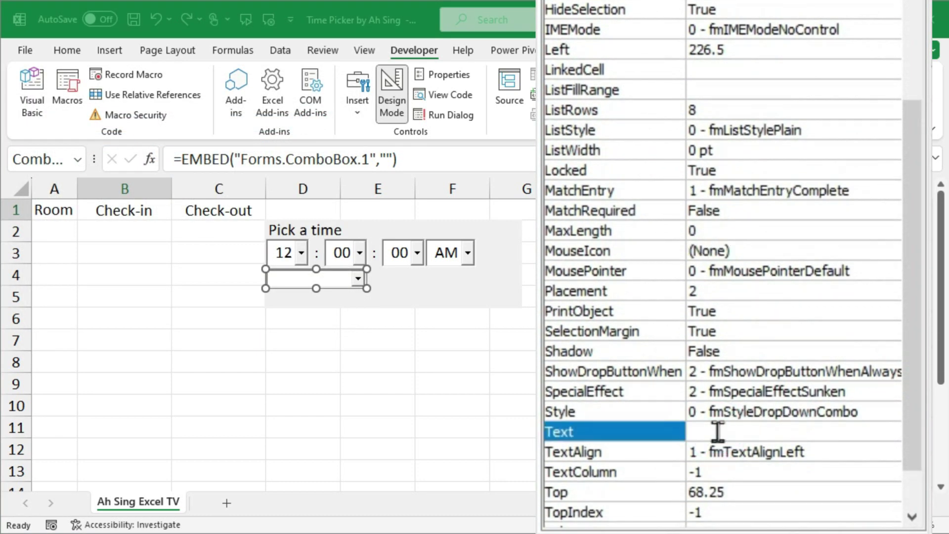
left_click(717, 431)
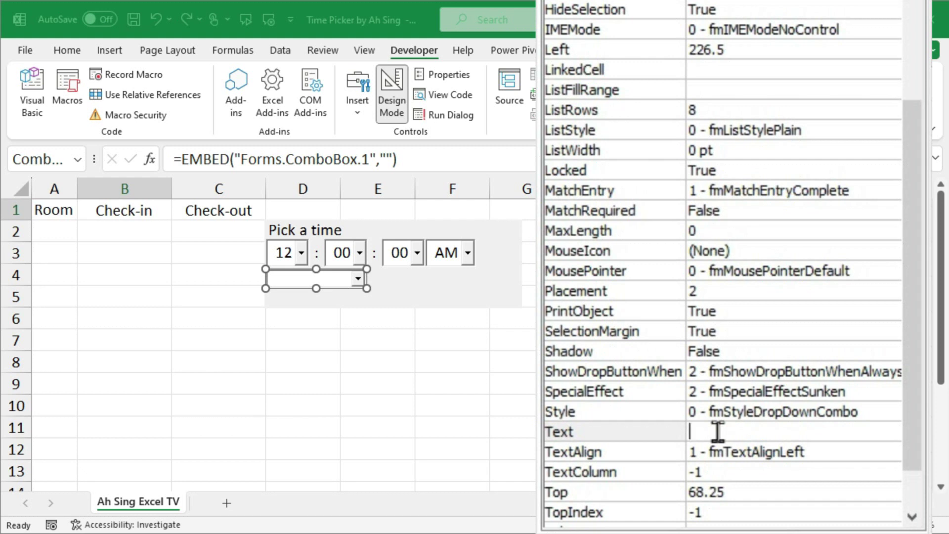
type("hh")
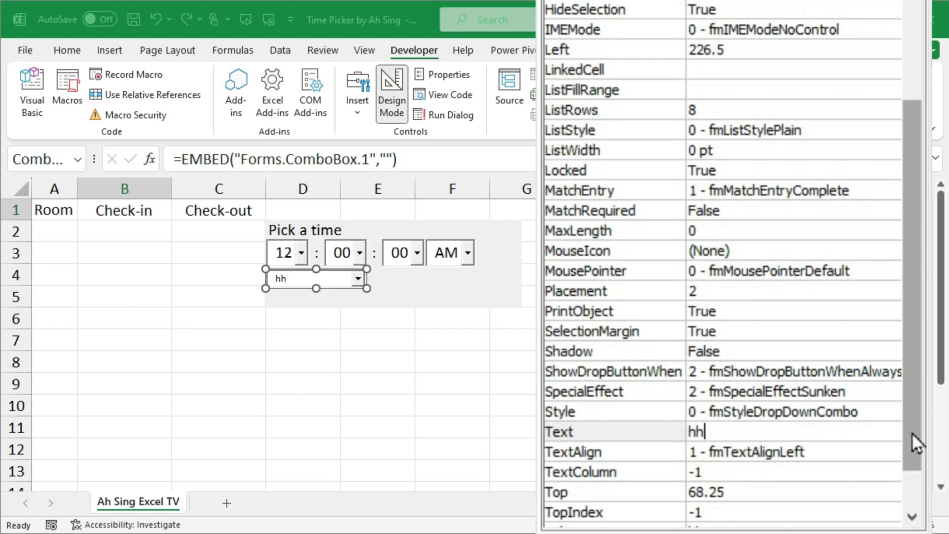
type(":mm:ss")
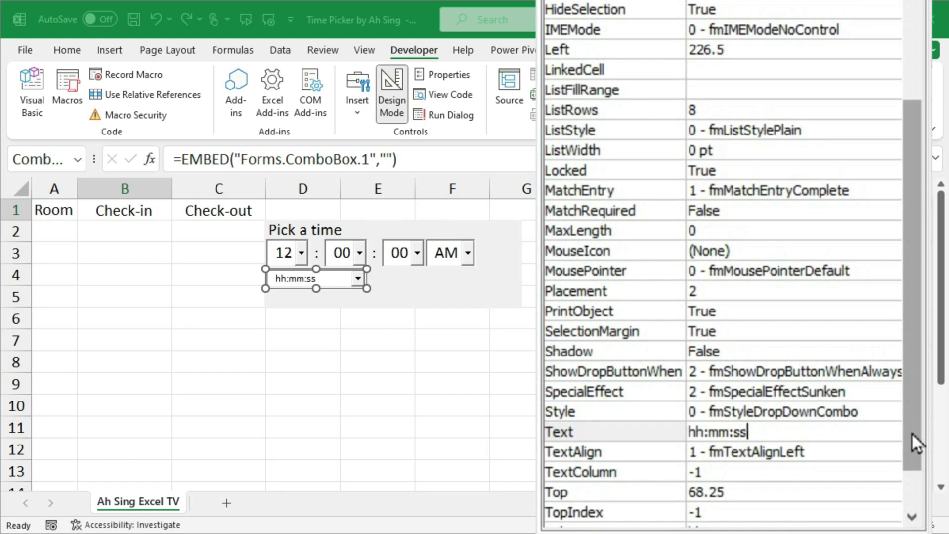
type("AM/")
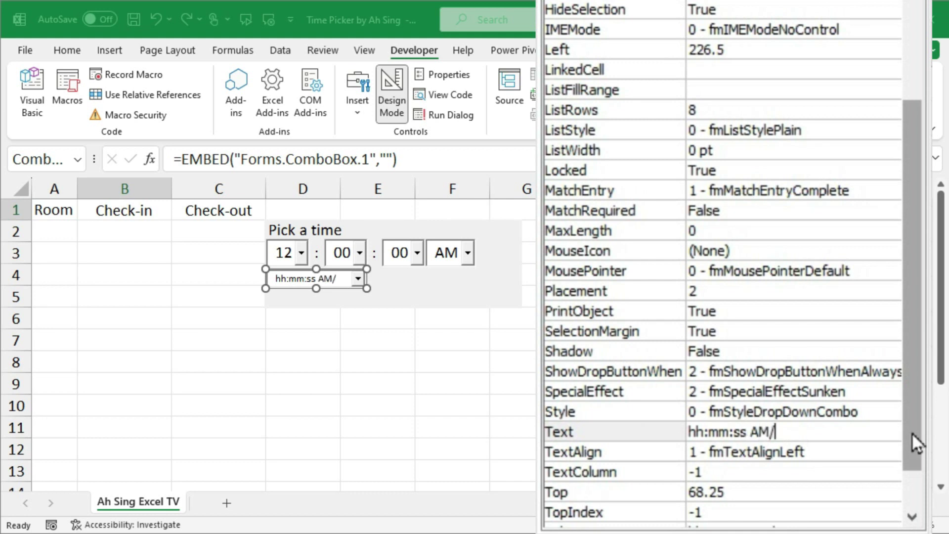
type("PM")
Add a bright green ActiveX command button captioned OK right of the AM box.
left_click(360, 114)
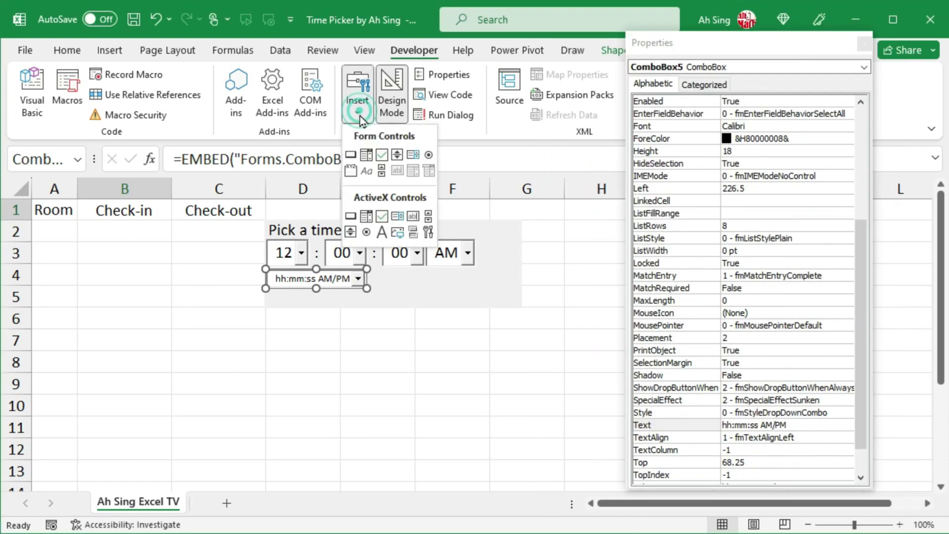
left_click(351, 218)
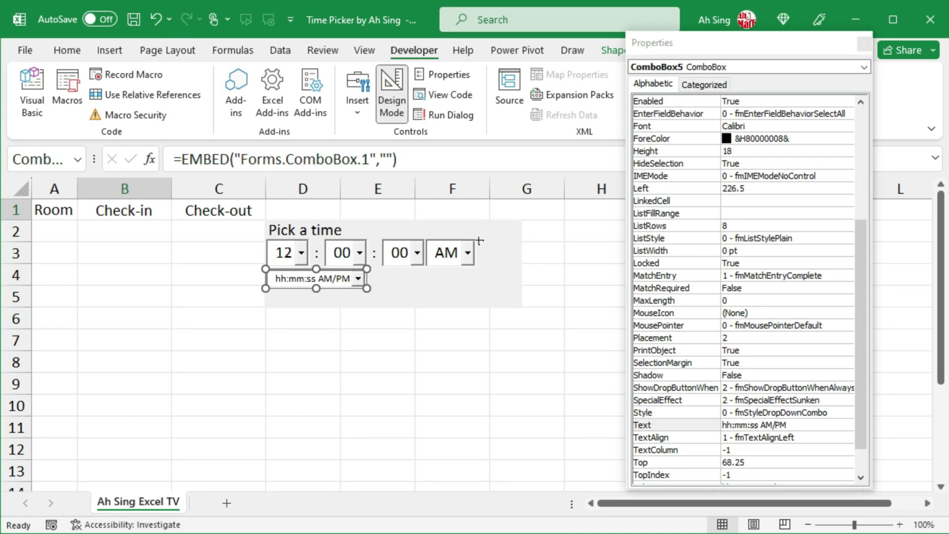
left_click_drag(479, 241, 515, 264)
left_click(681, 150)
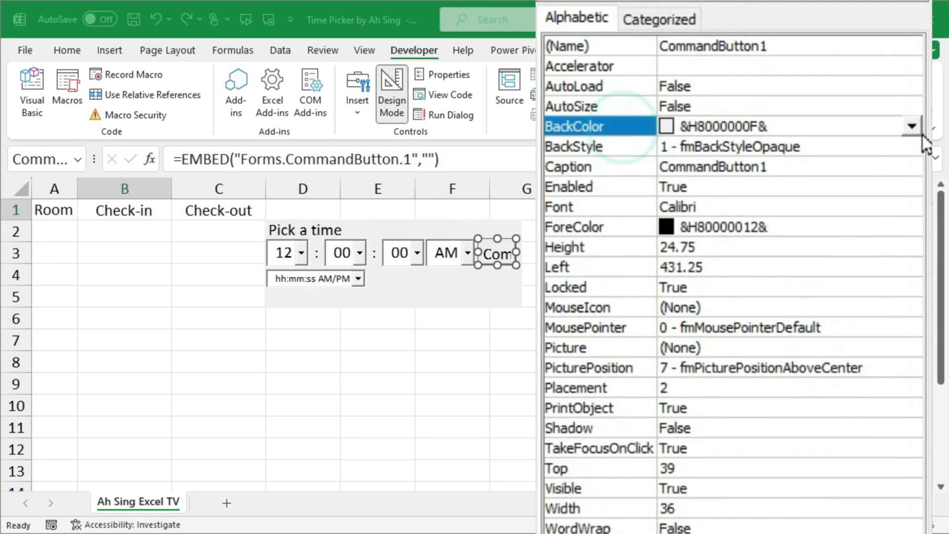
left_click(912, 126)
left_click(761, 155)
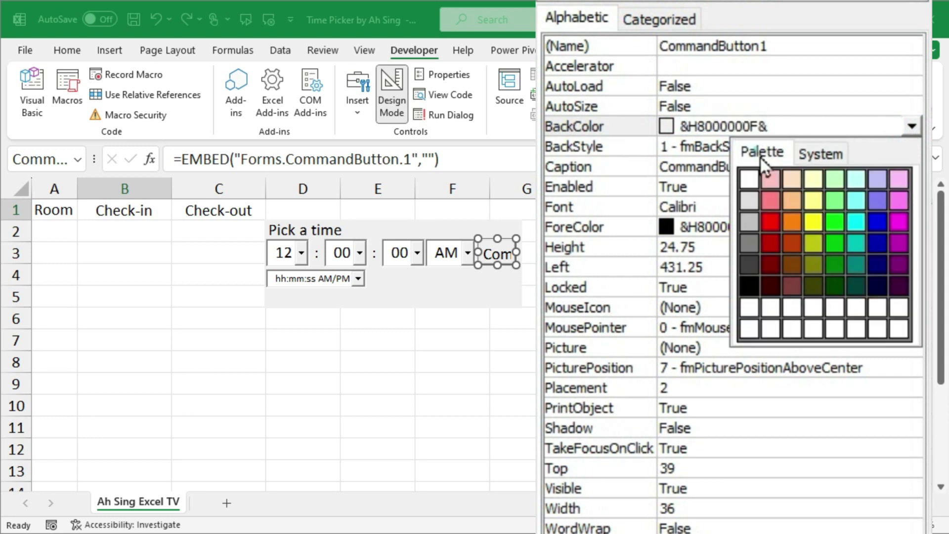
left_click(834, 221)
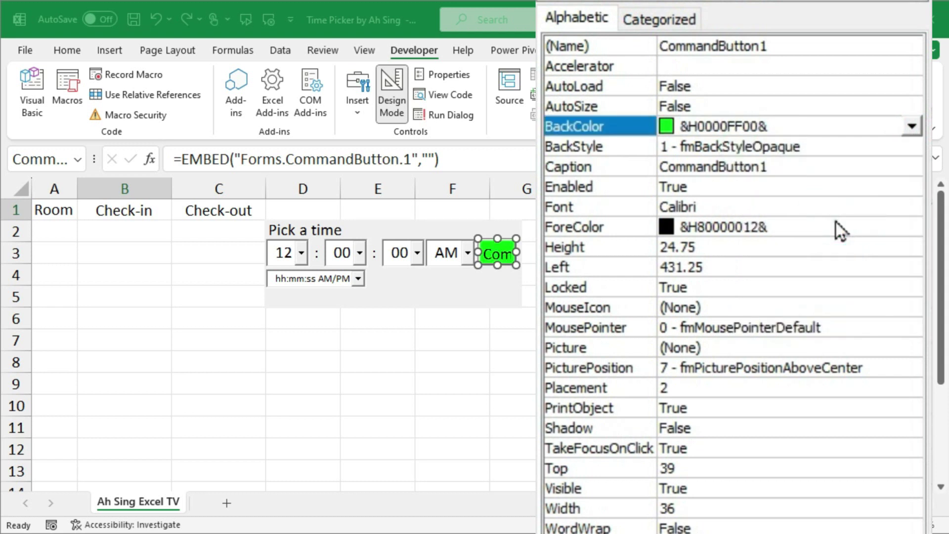
left_click(775, 168)
double_click(767, 167)
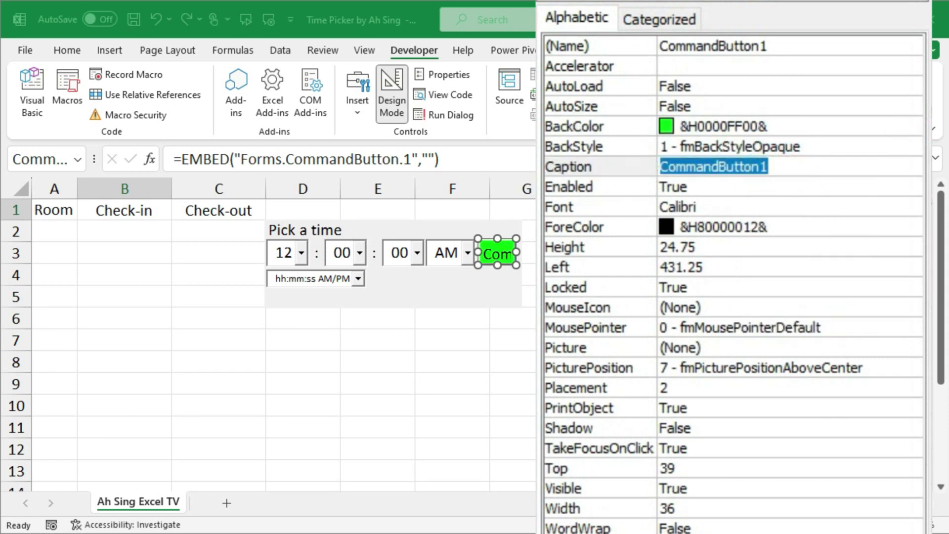
type("OK")
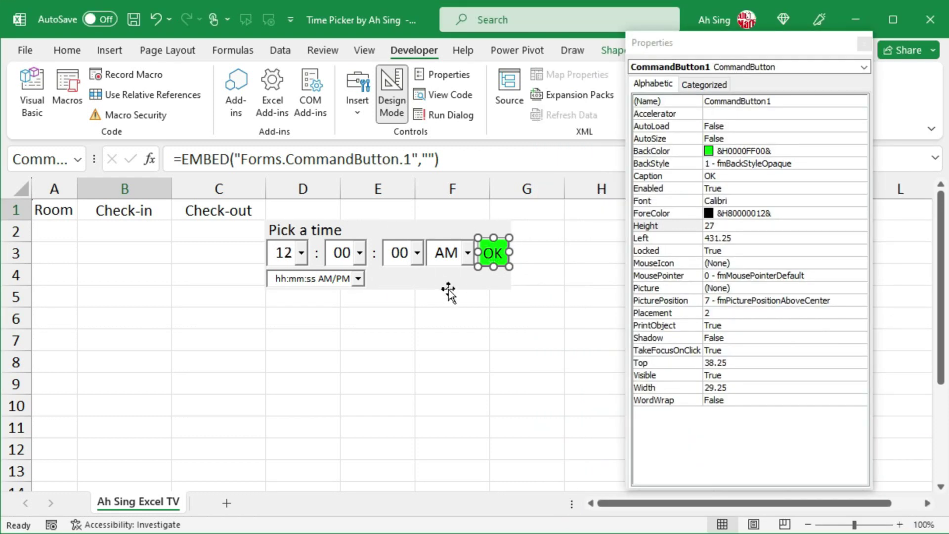
Select all the time picker controls and group them together.
key("ctrl+a")
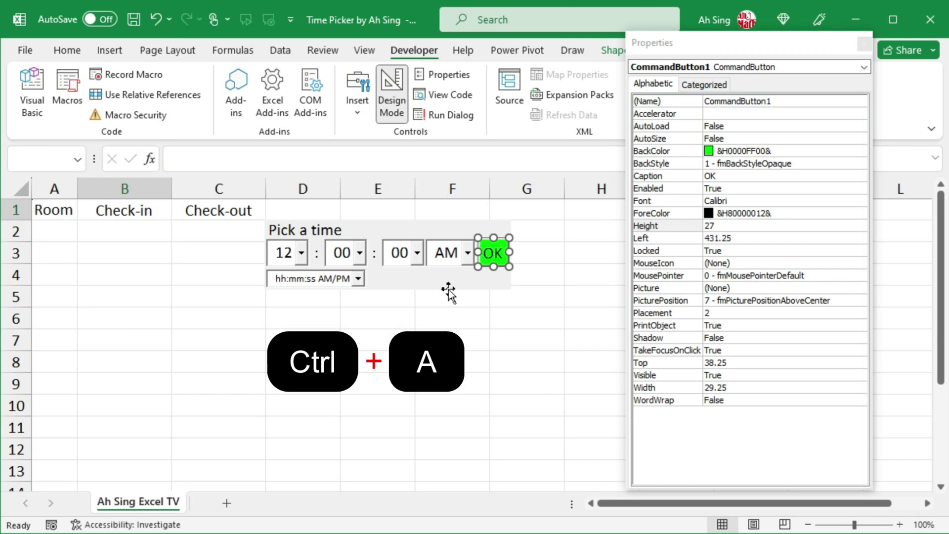
right_click(452, 280)
mouse_move(493, 417)
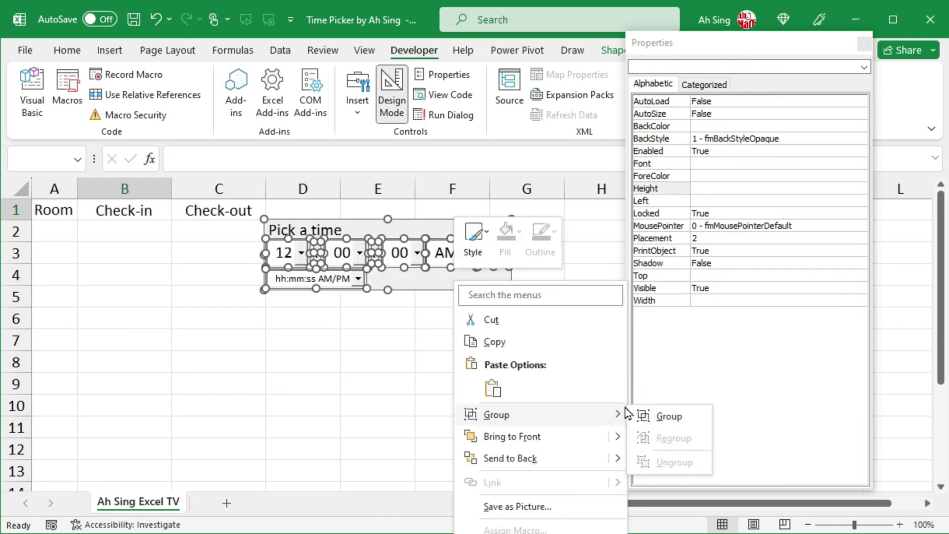
left_click(663, 417)
left_click(864, 44)
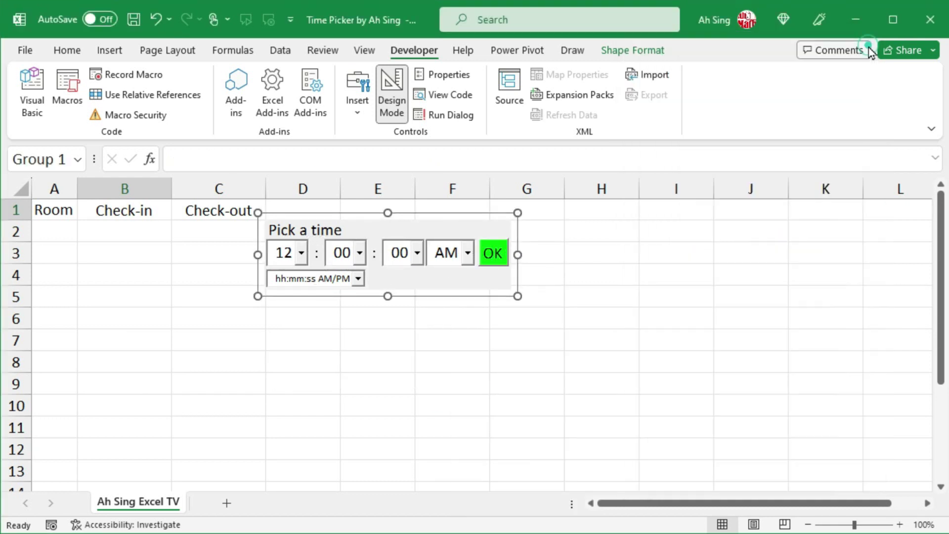
Rename Group 1 to TimePicker in the Selection Pane.
left_click(636, 54)
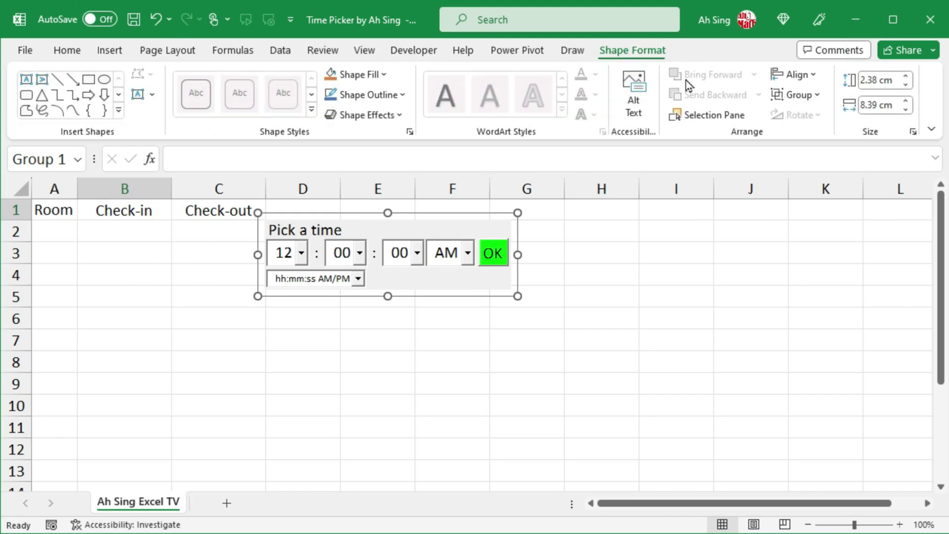
left_click(716, 117)
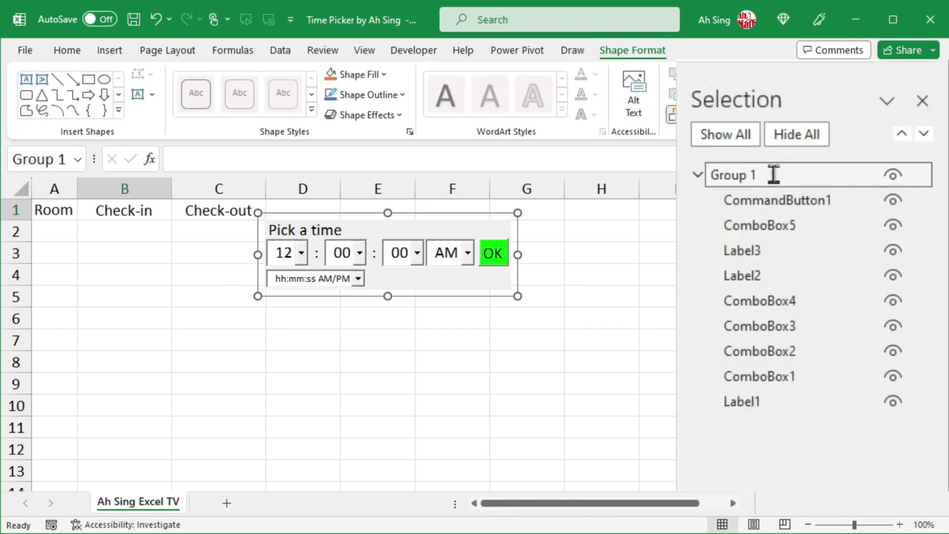
left_click(779, 175)
left_click_drag(778, 176, 702, 176)
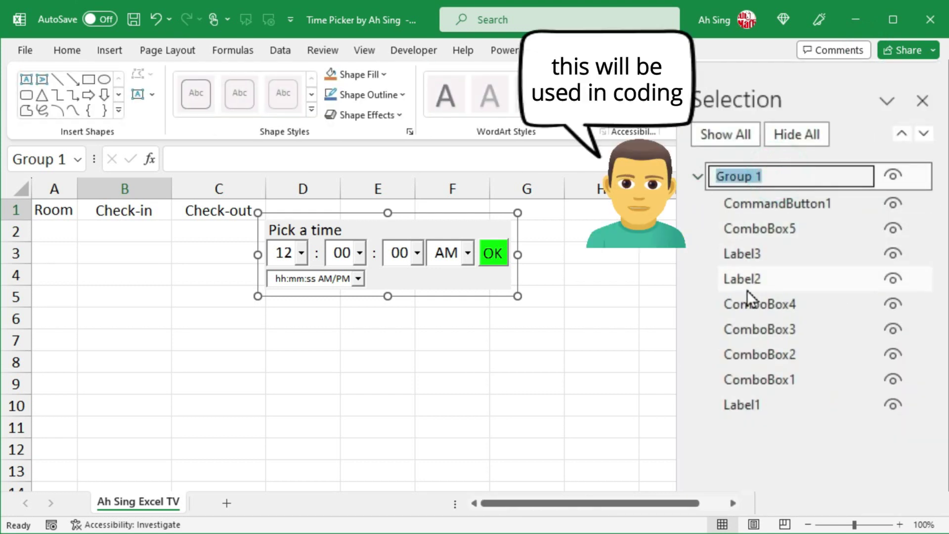
type("TimePicker")
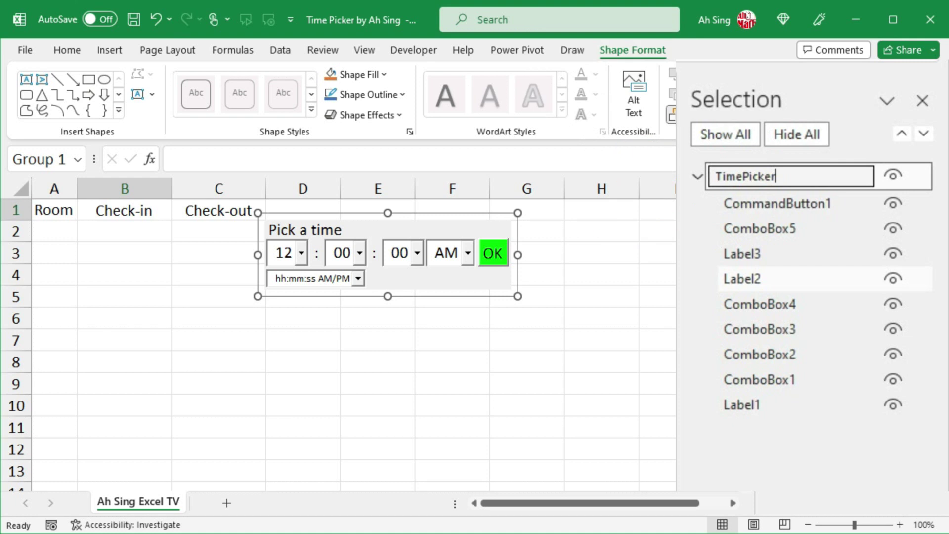
left_click(924, 202)
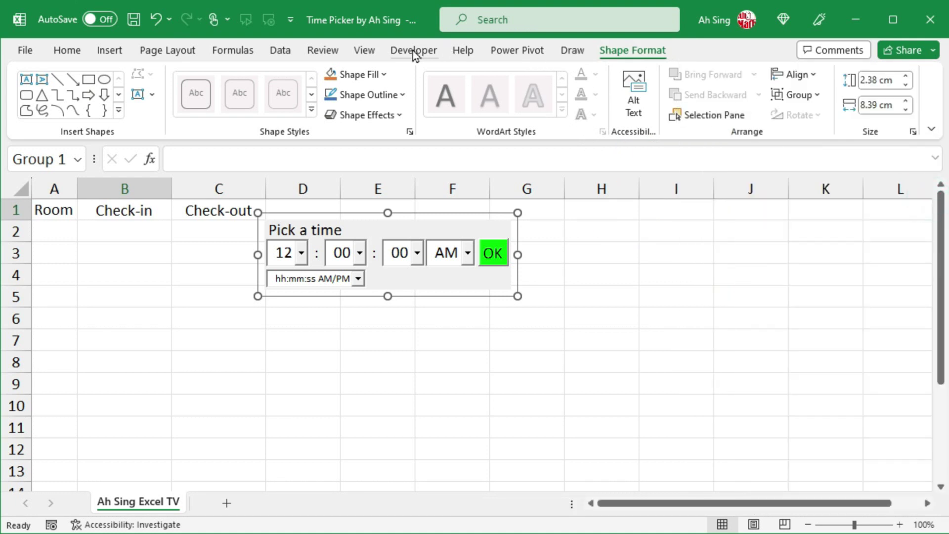
left_click(413, 50)
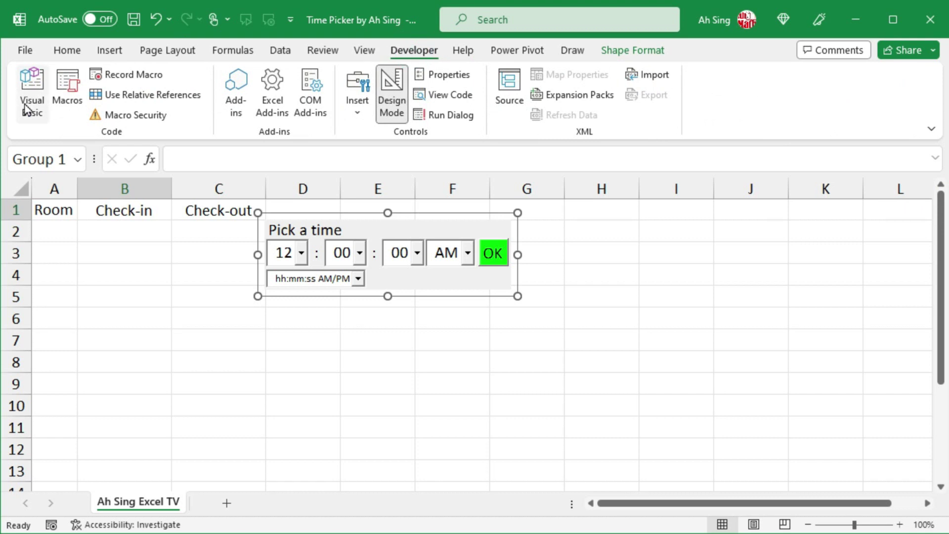
Create Sheet1's Worksheet_SelectionChange handler in the VBA editor and start an 'if' line inside it.
left_click(27, 106)
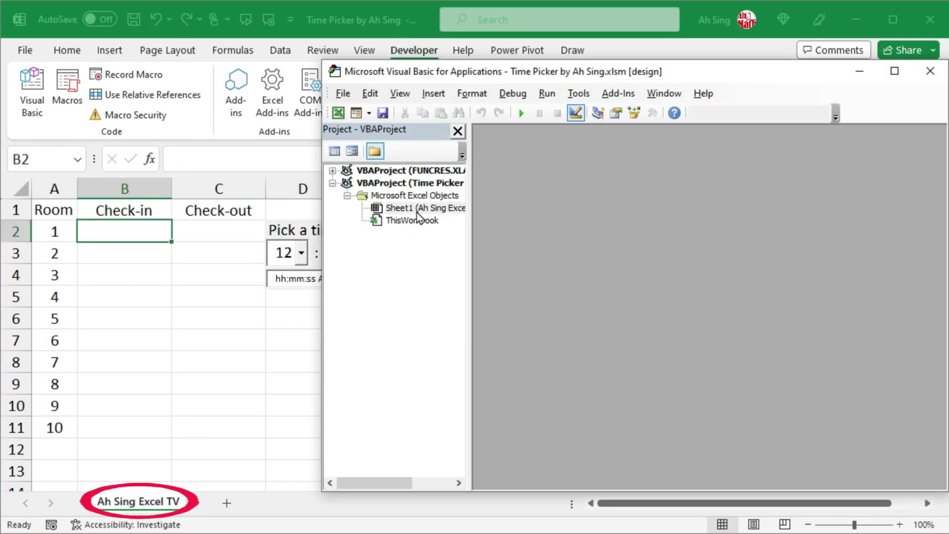
double_click(397, 207)
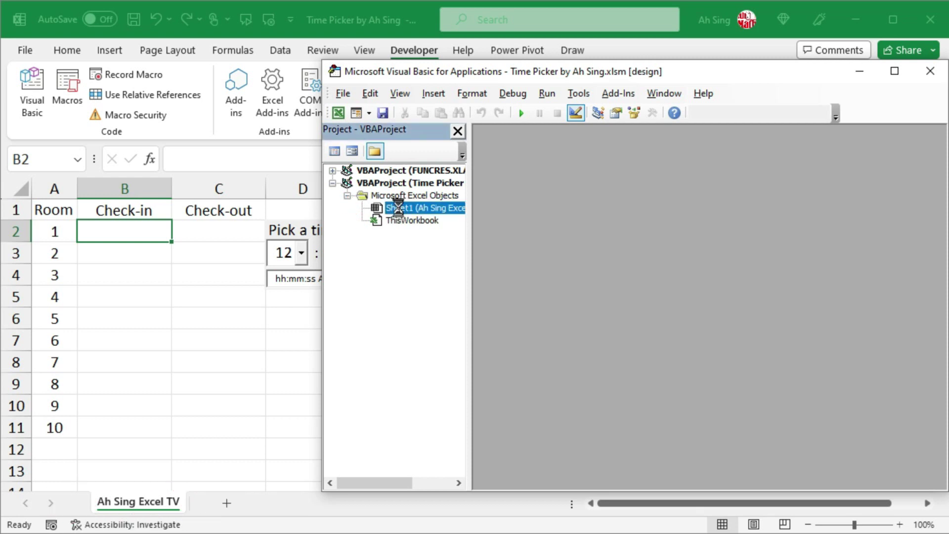
left_click(628, 138)
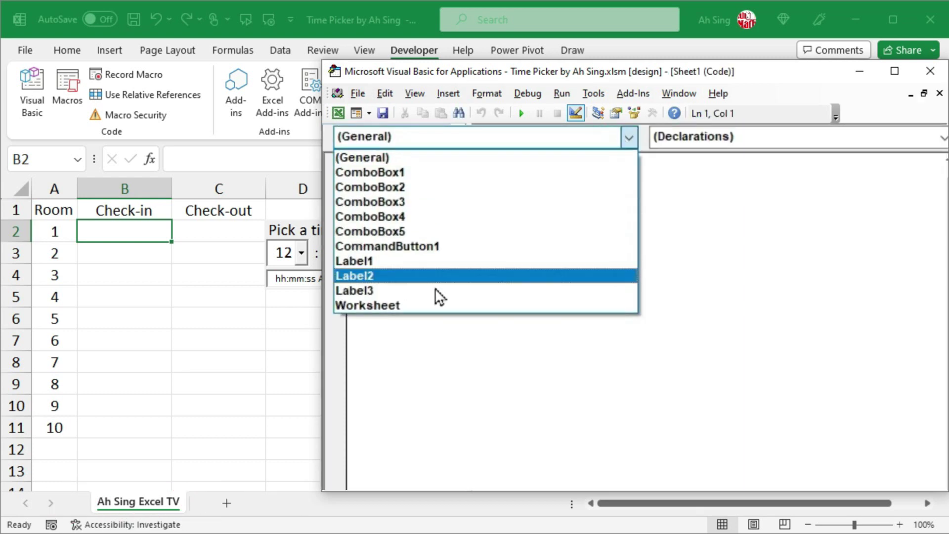
left_click(390, 306)
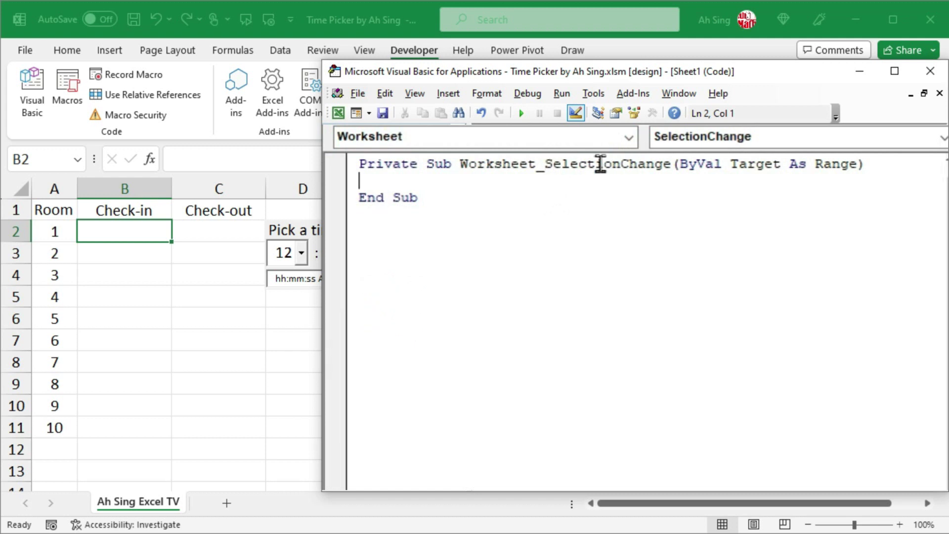
key("Return")
key("Return")
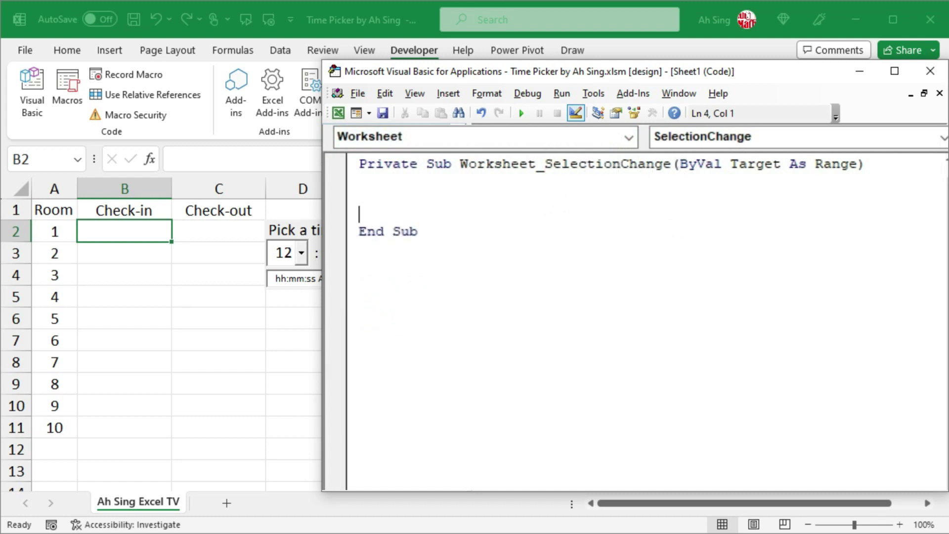
key("Up")
type("if")
Complete the line If Not Application.Intersect(Target, Range("B2:C11")) Is Nothing Then.
type("applicati")
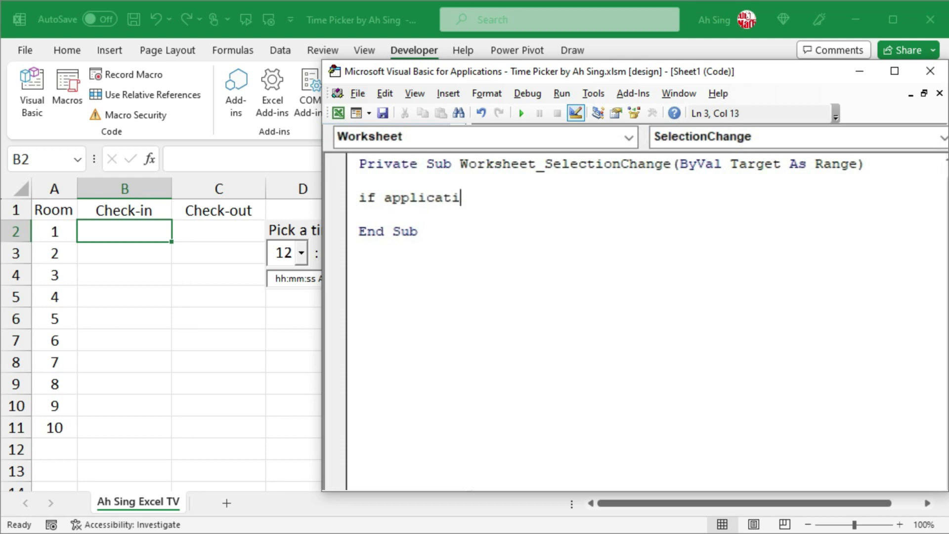
type("on.in")
key("Down")
key("Down")
key("Down")
key("Down")
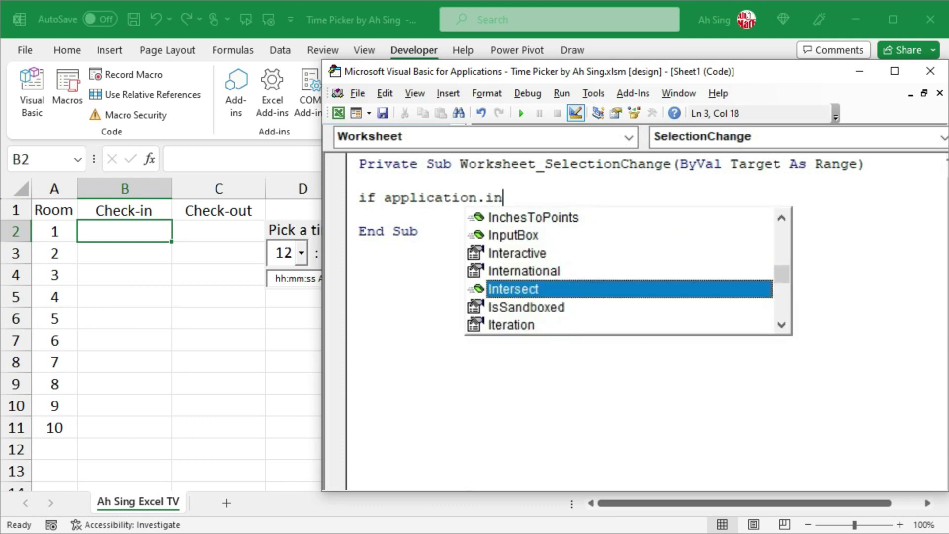
key("Tab")
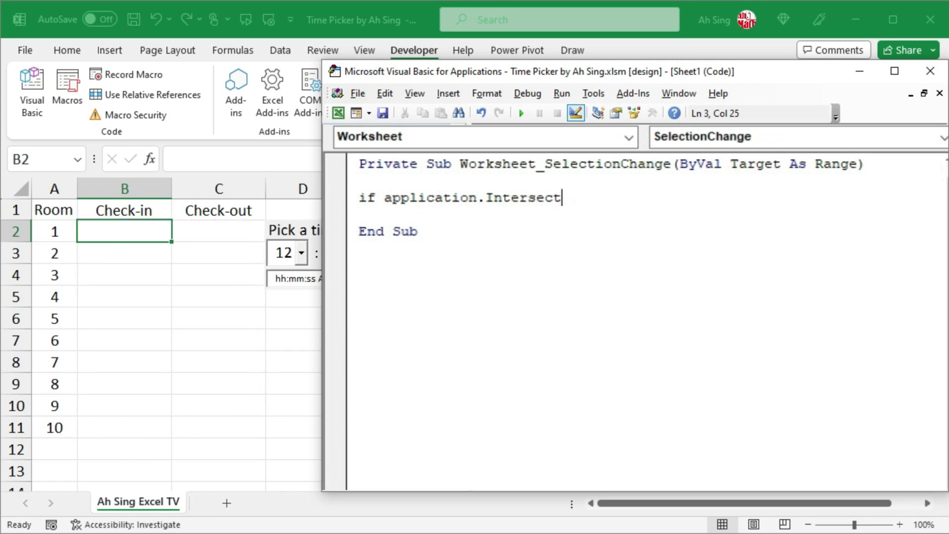
type("(")
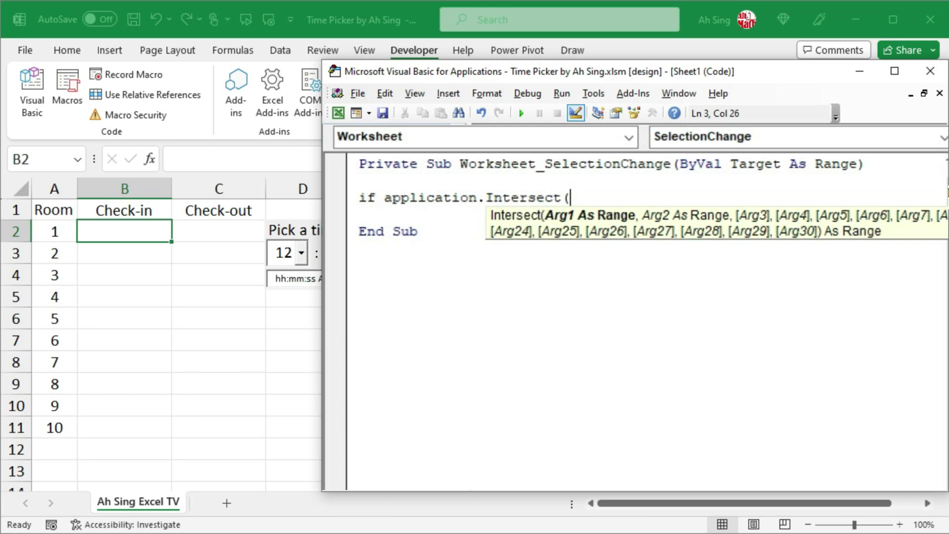
type("target")
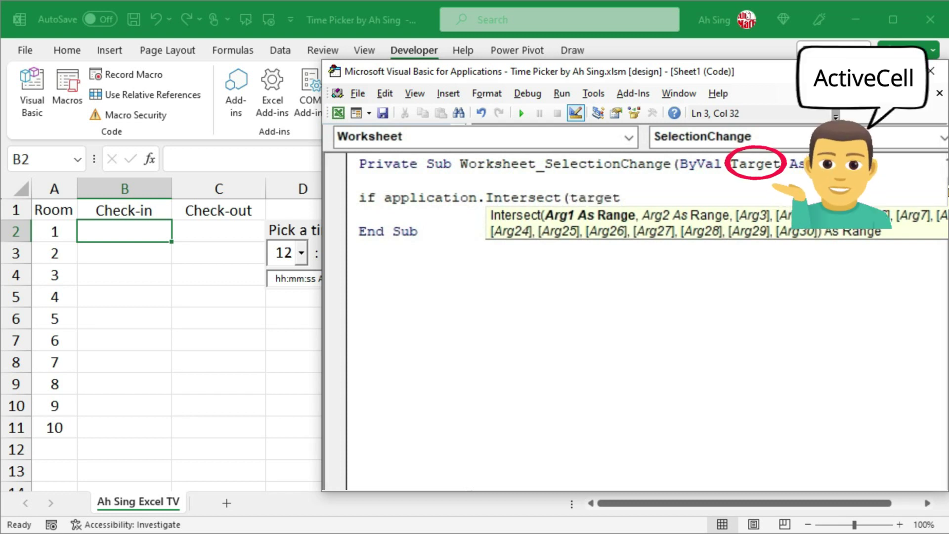
type(",ra")
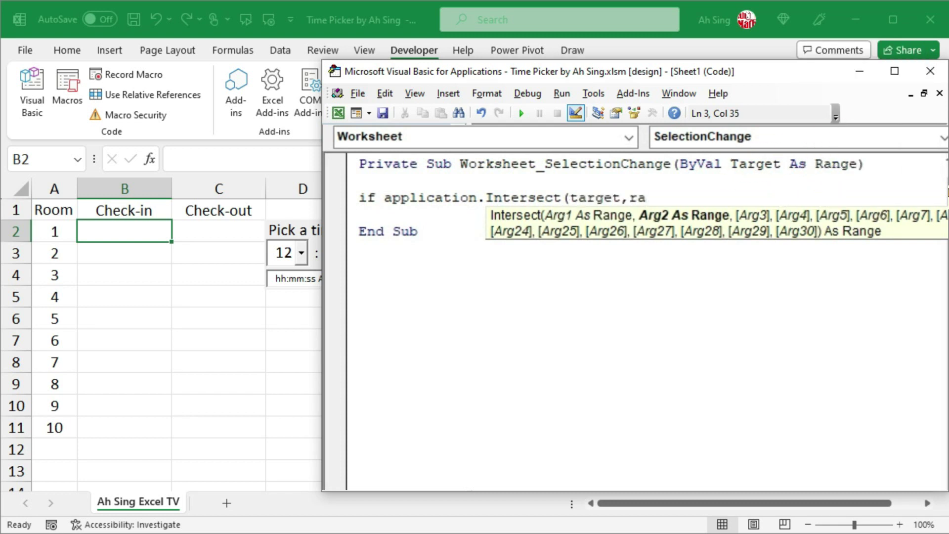
type("nge(")
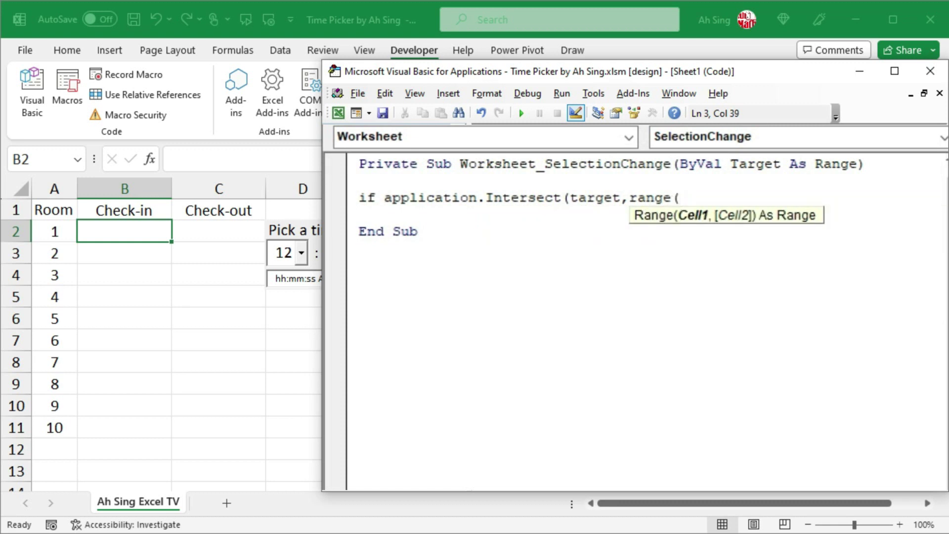
type("\"B2:")
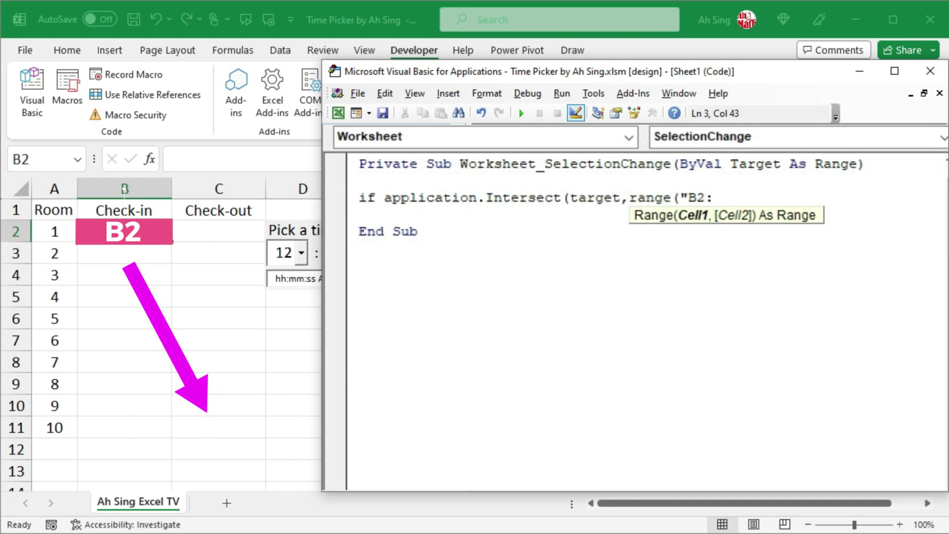
type("C11")
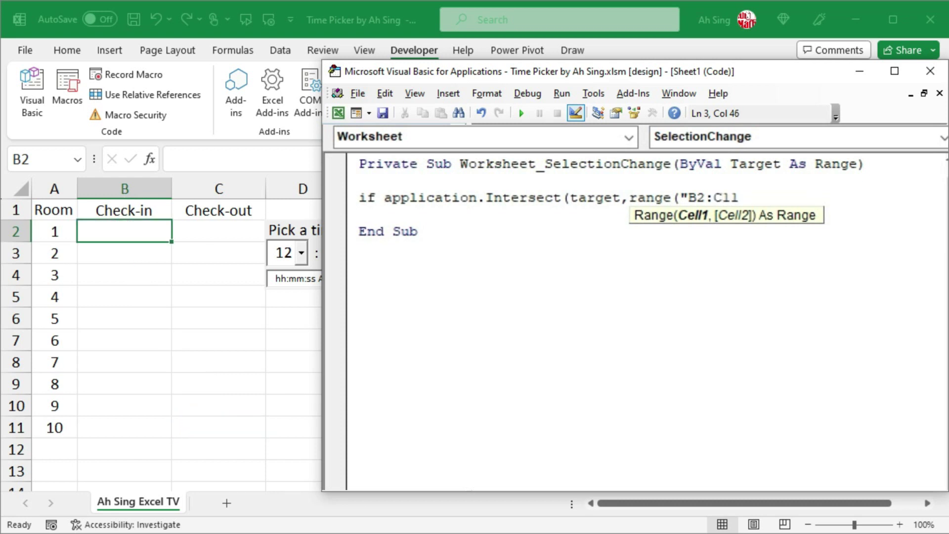
type("\")")
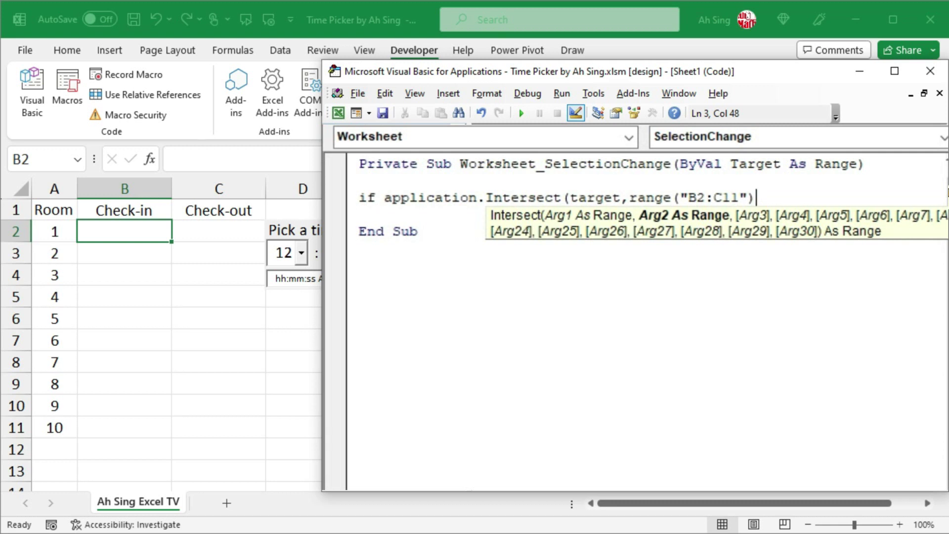
type(")")
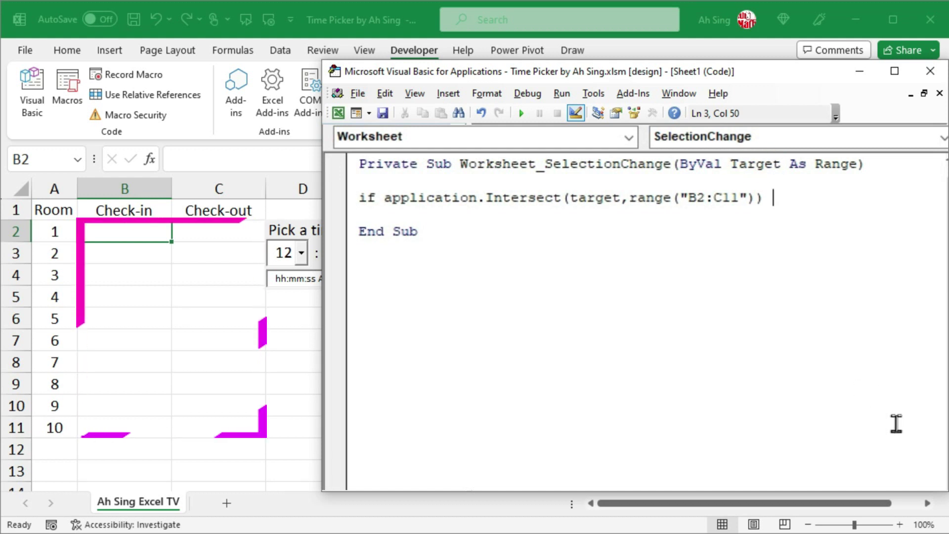
type("is ")
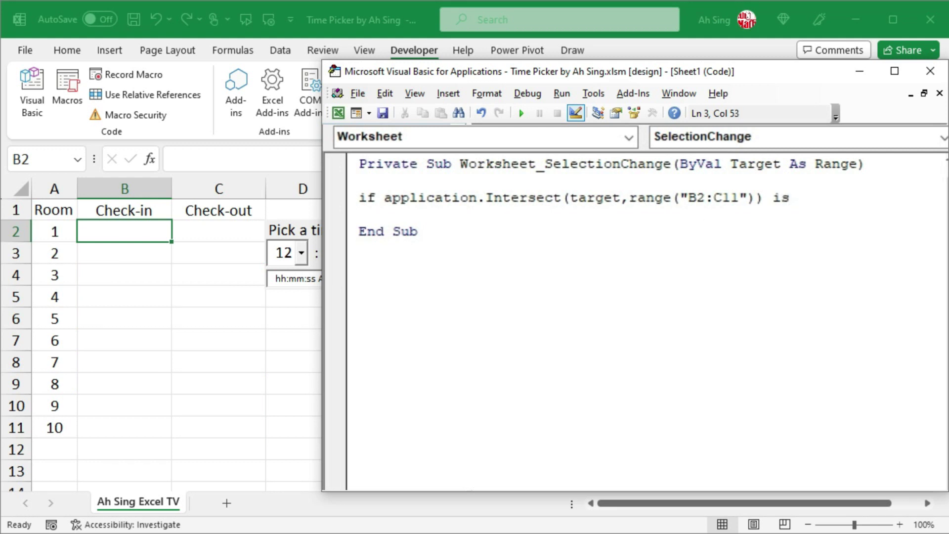
type("nothing")
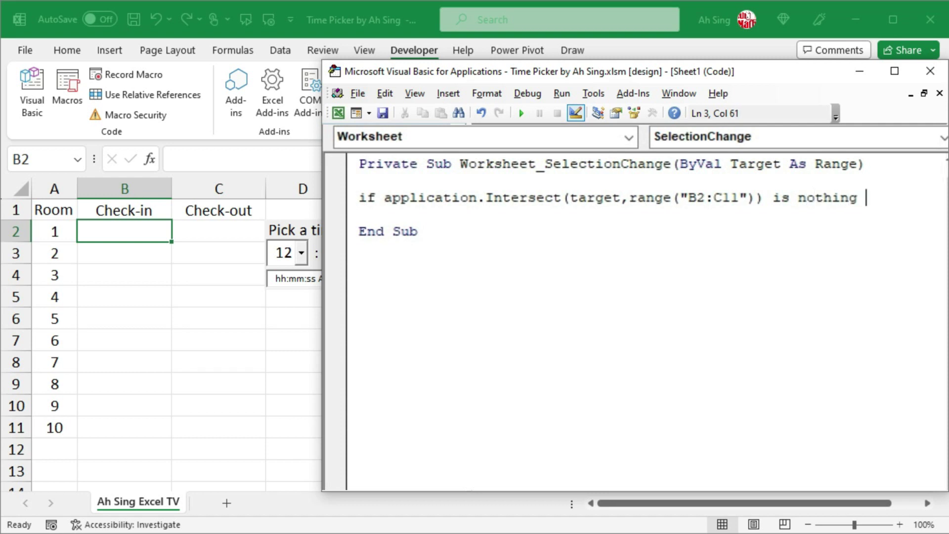
left_click(383, 197)
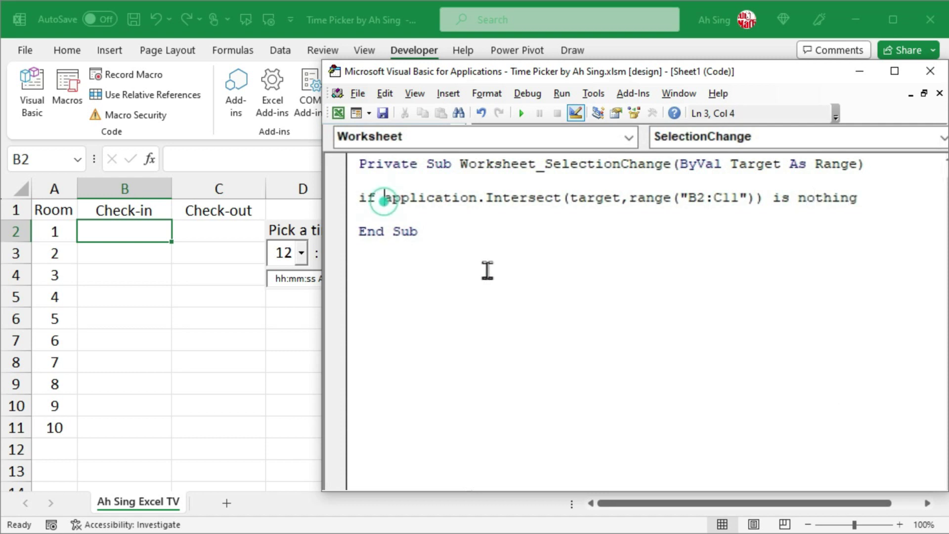
type("not")
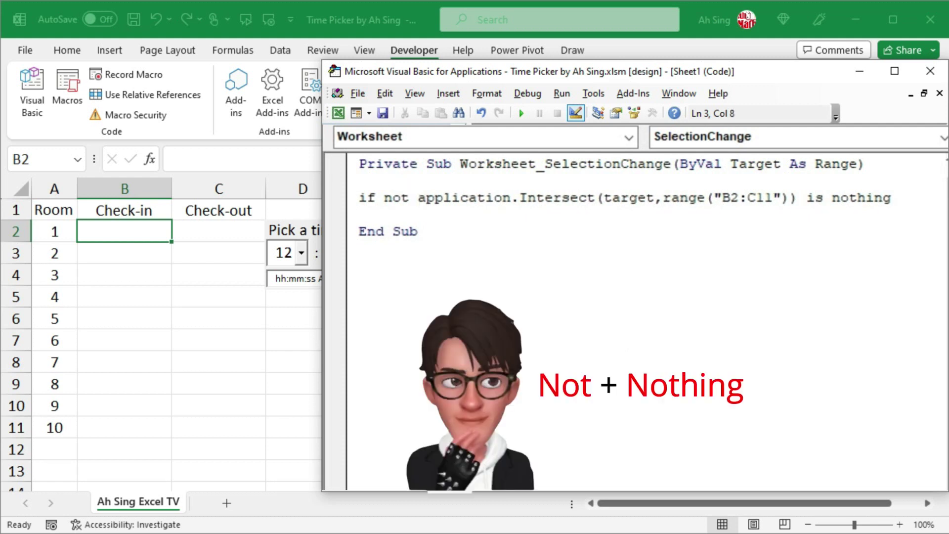
left_click(908, 200)
type("then")
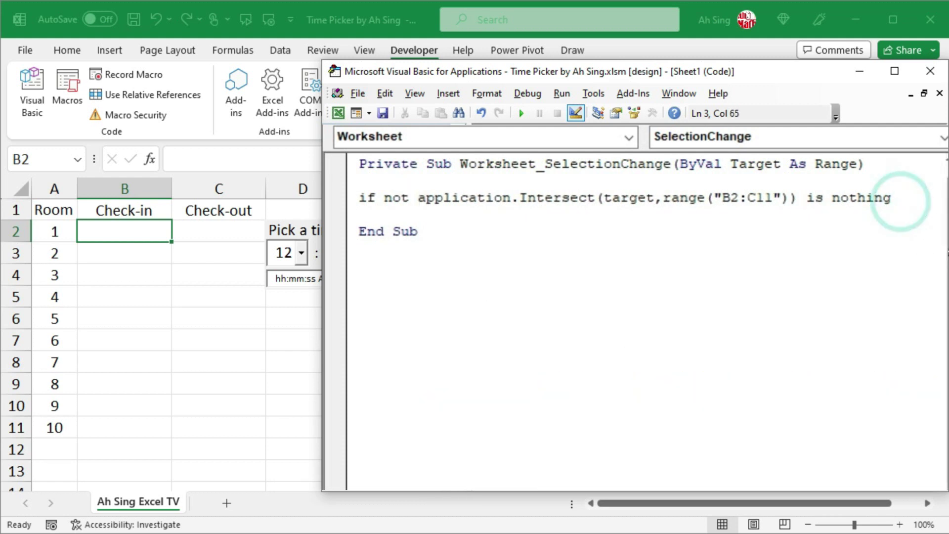
key("Return")
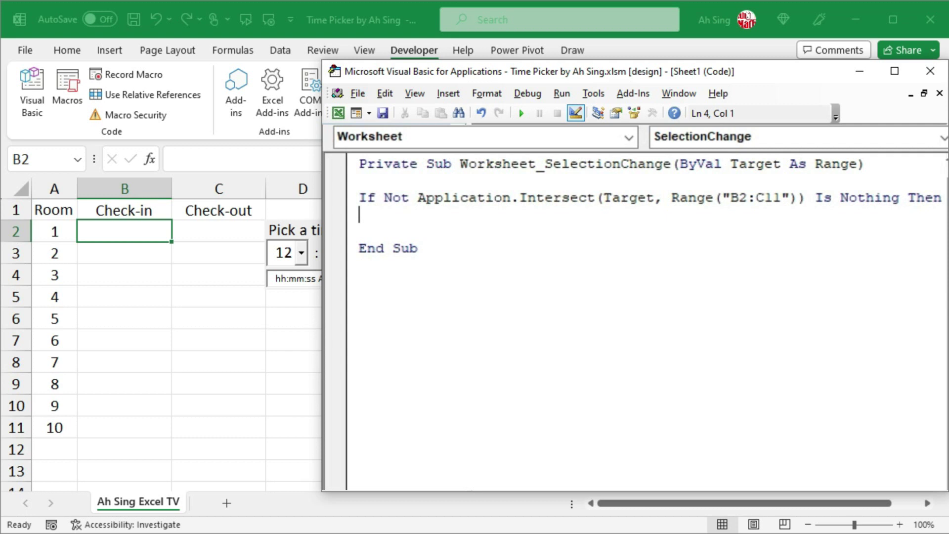
Write With Me.Shapes("TimePicker") followed by .Visible = True inside the If block.
type("with")
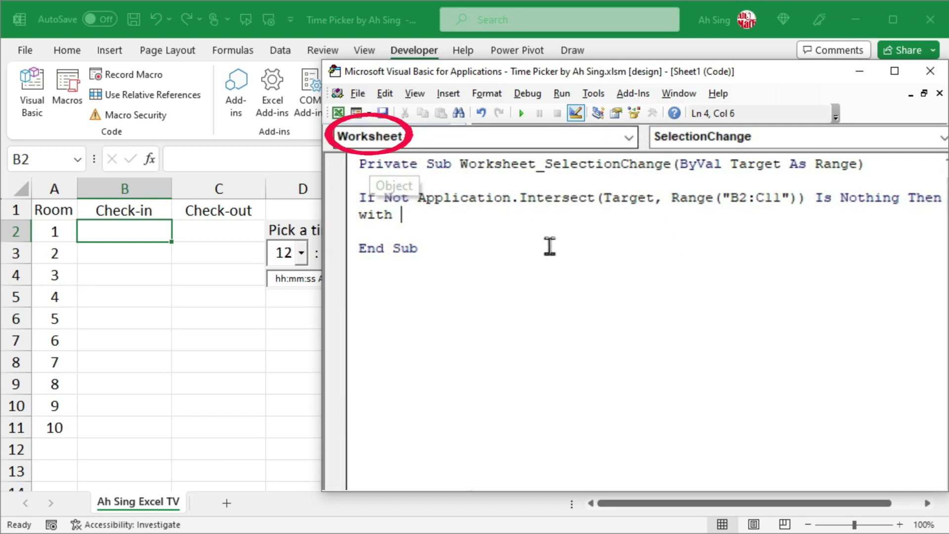
type("me.")
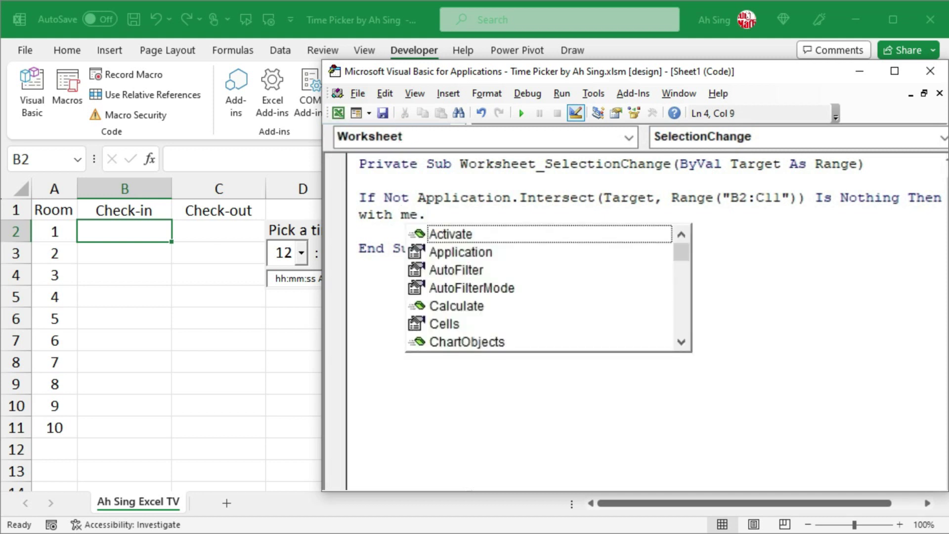
type("shapes")
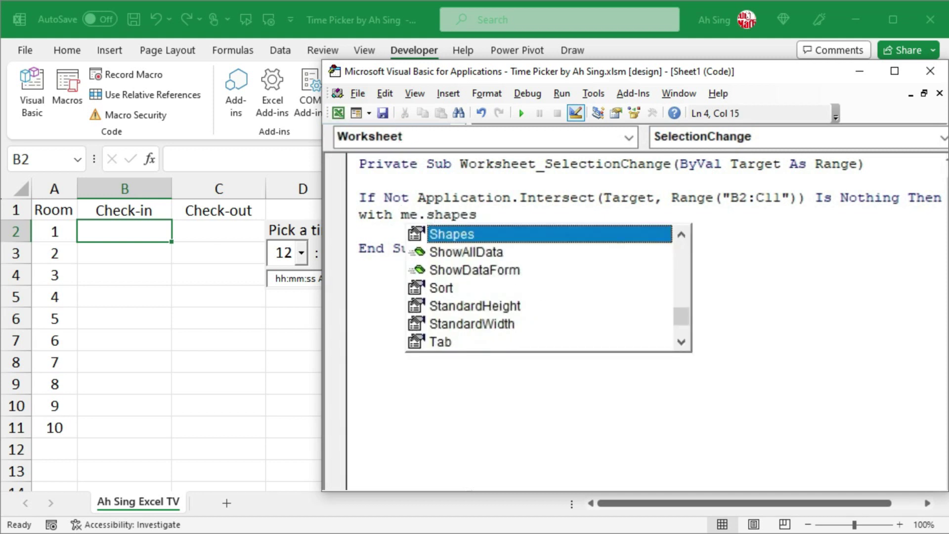
key("Tab")
type("(")
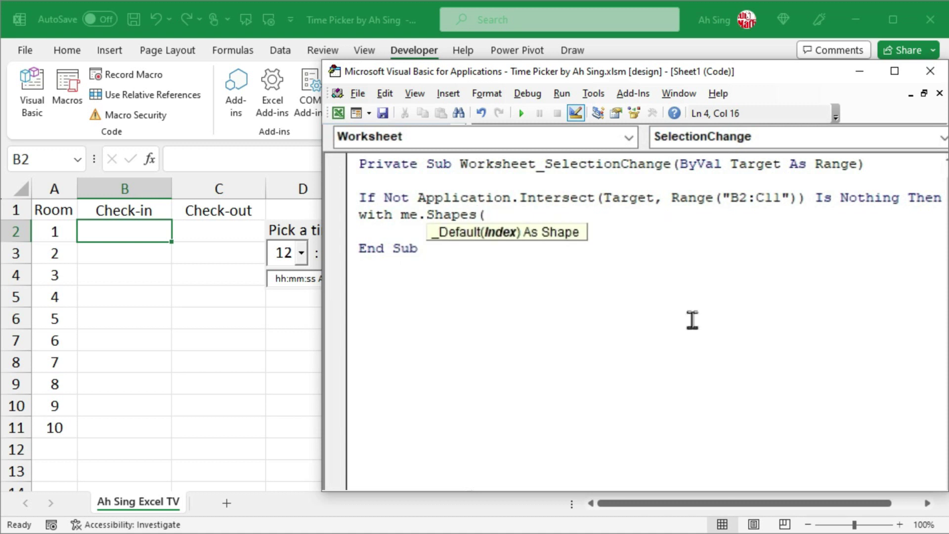
type("\"TimePicker\"")
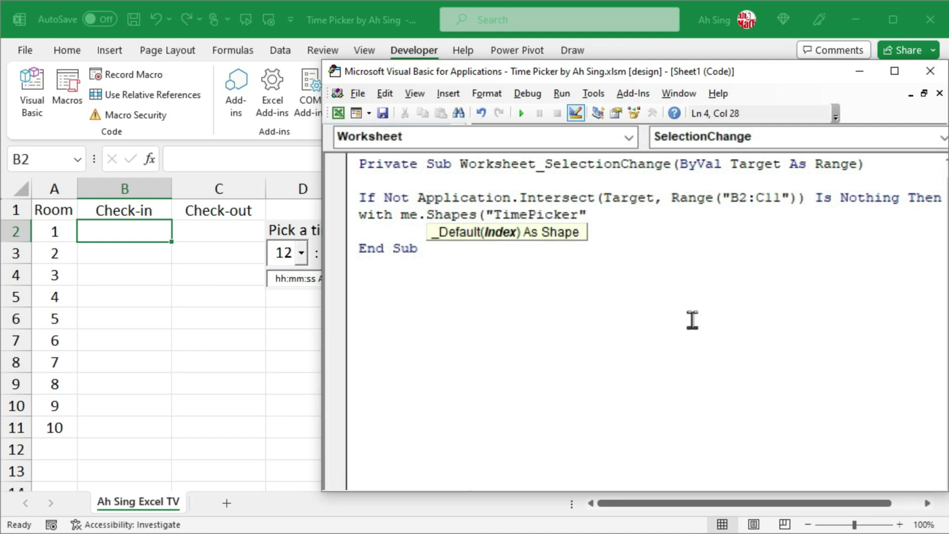
type(")")
key("Return")
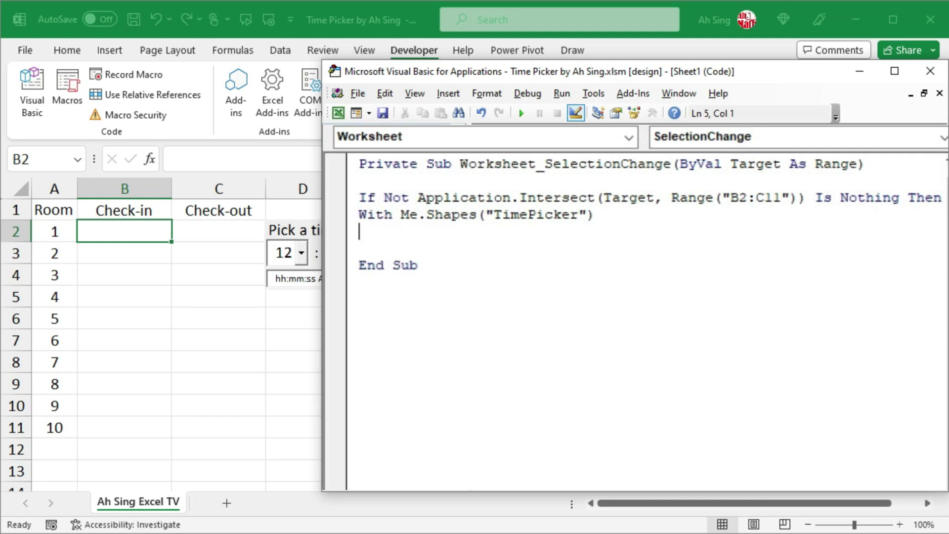
type(".")
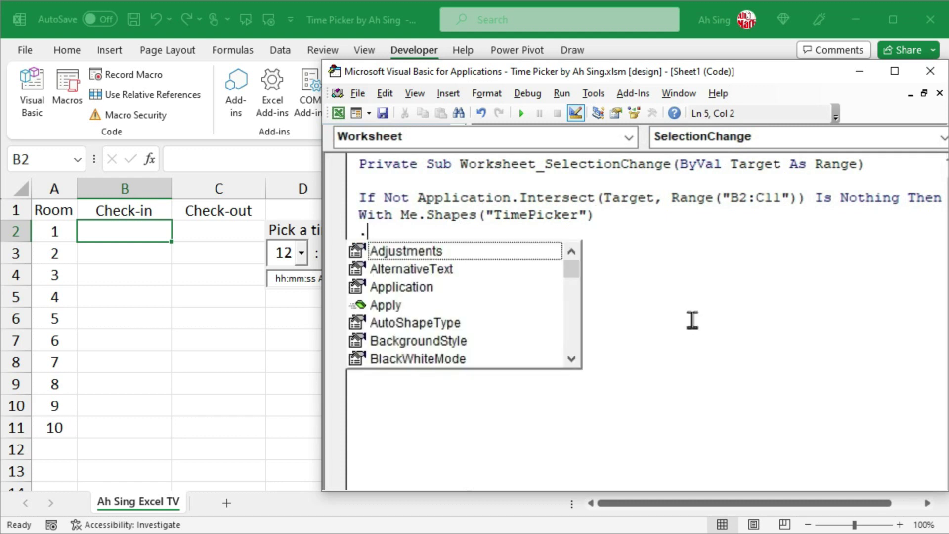
type("vis")
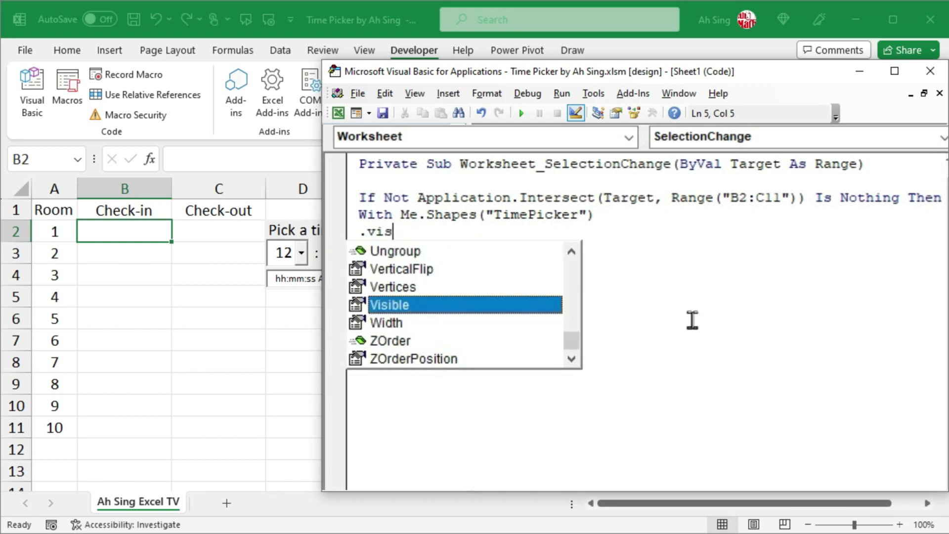
key("Tab")
type("=true")
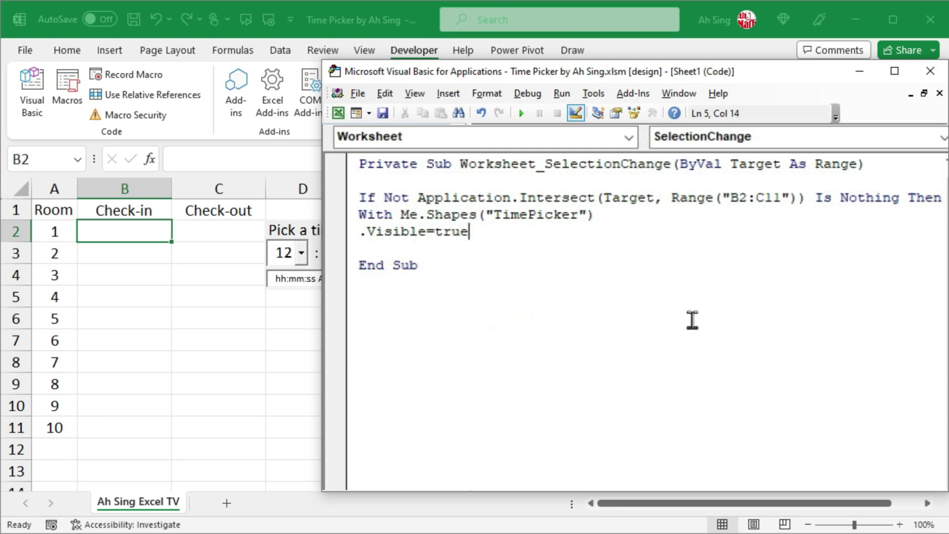
key("Return")
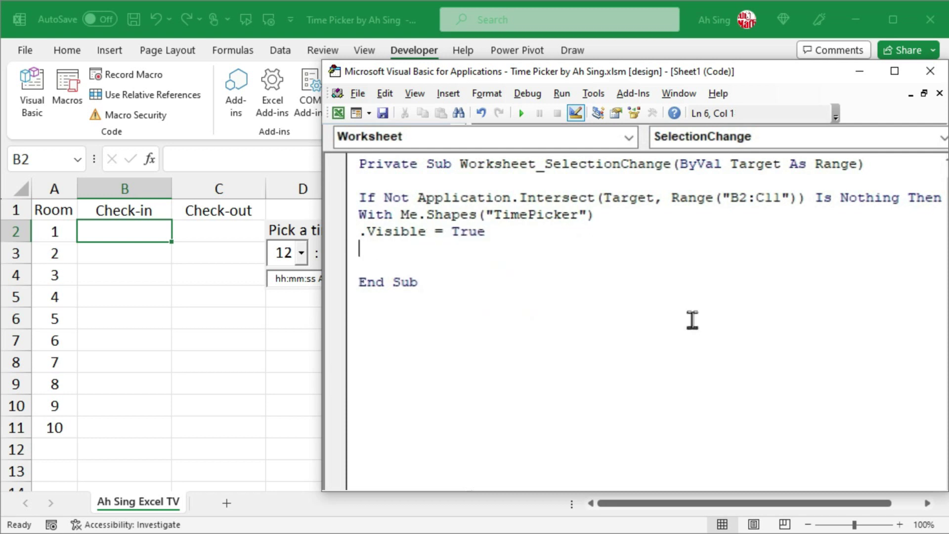
Set .Top = Target.Top and .Left = Target.Left + Target.Width, then close with End With.
type(".to")
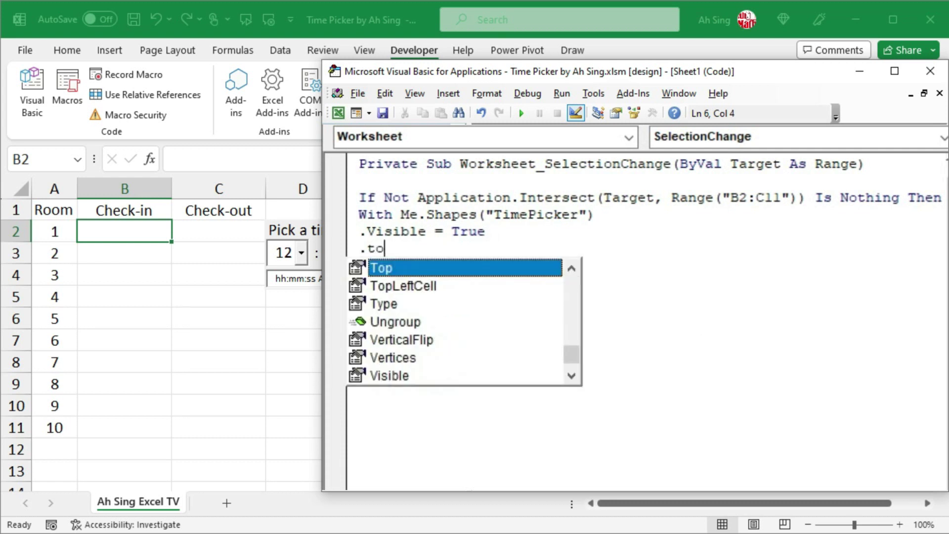
type("p=")
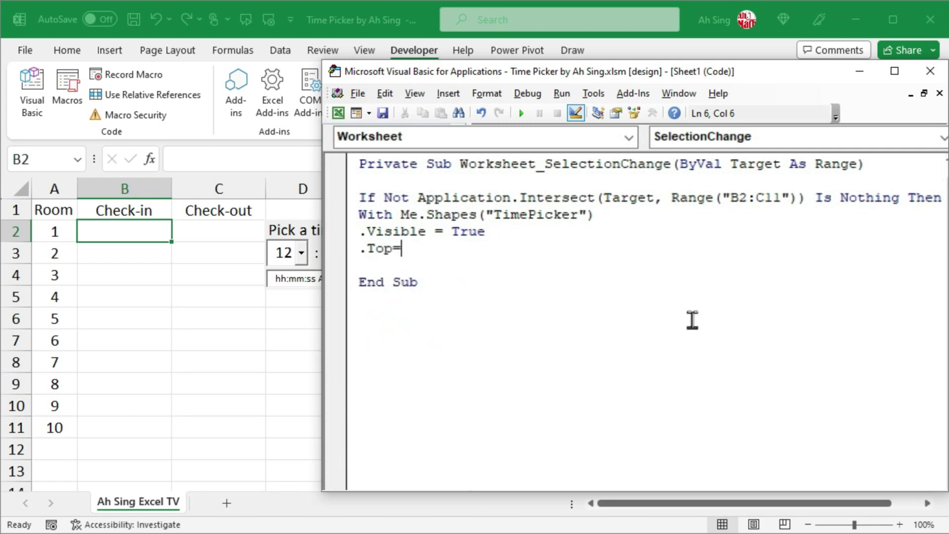
type("target")
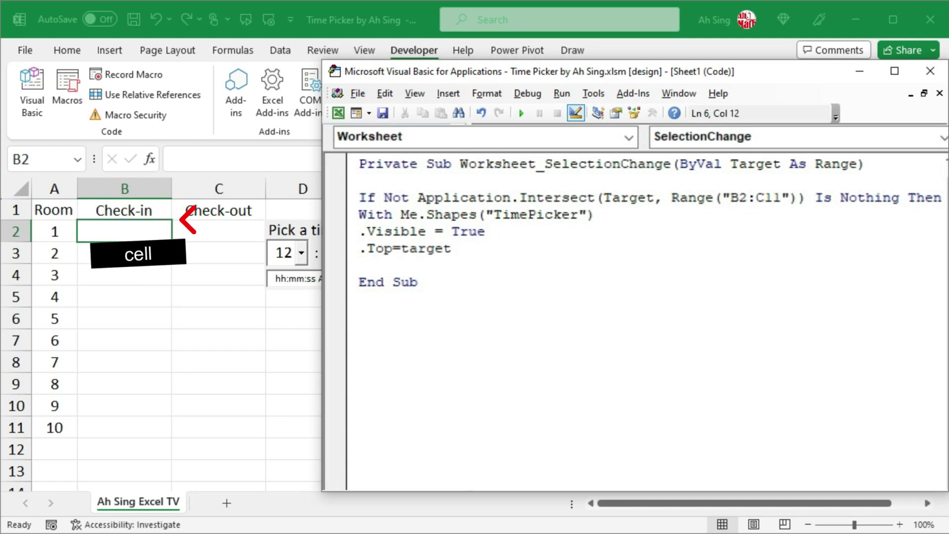
type(".top")
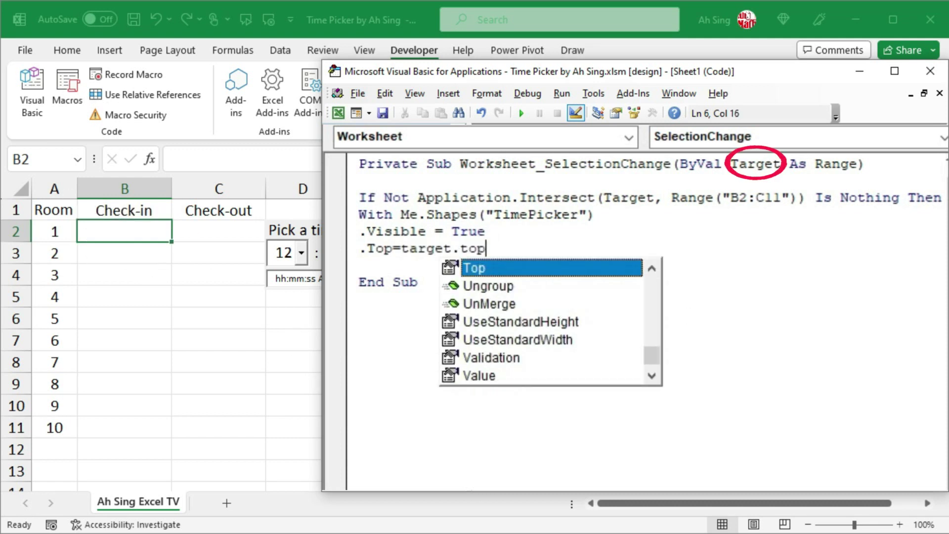
key("Return")
type(".le")
key("Tab")
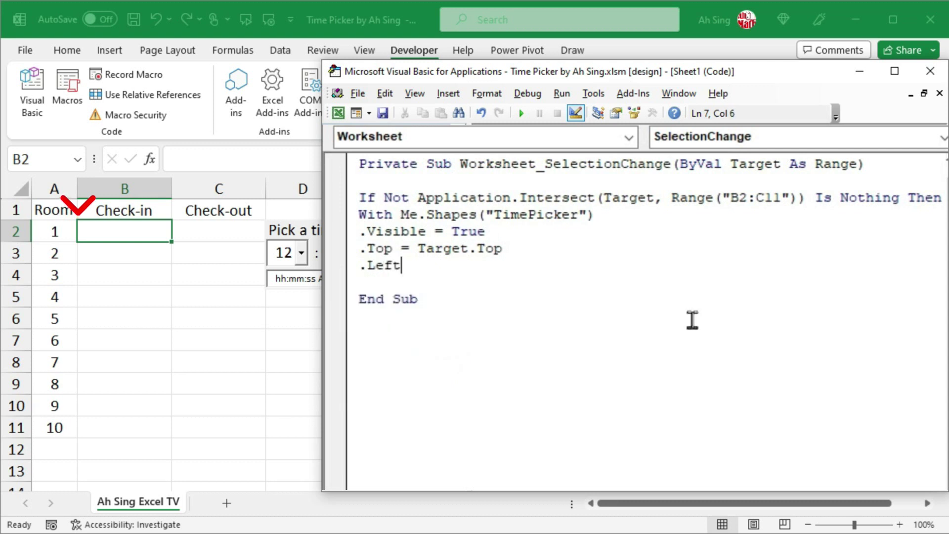
type("=target.le")
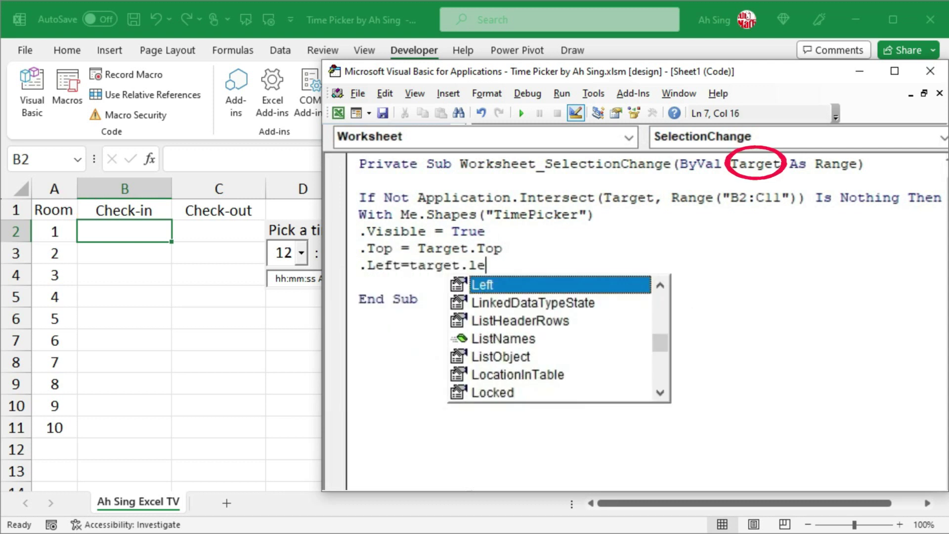
key("Tab")
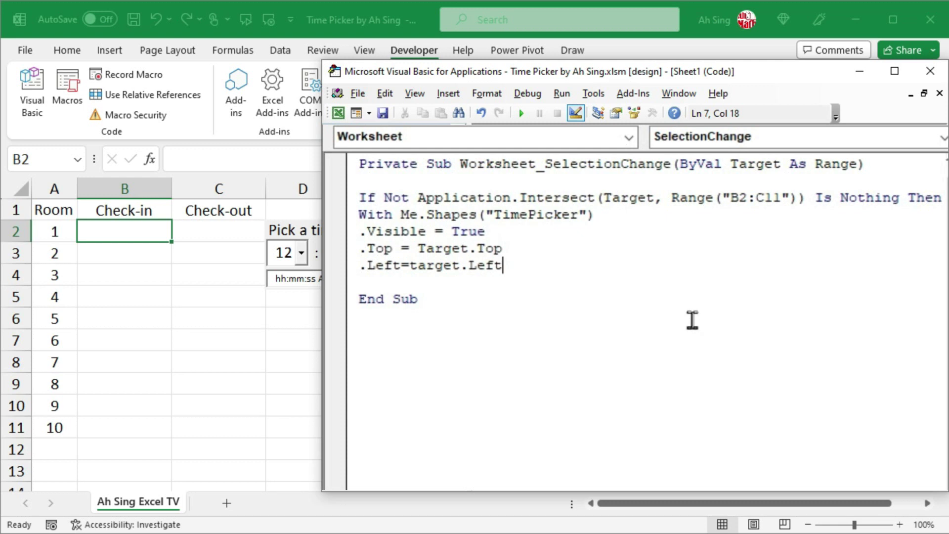
type("+target")
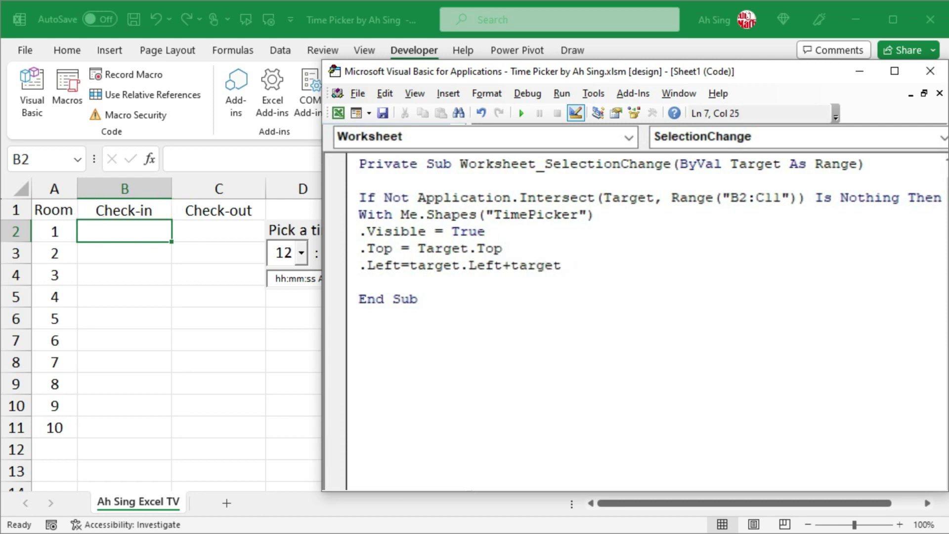
type(".wi")
key("Tab")
key("Return")
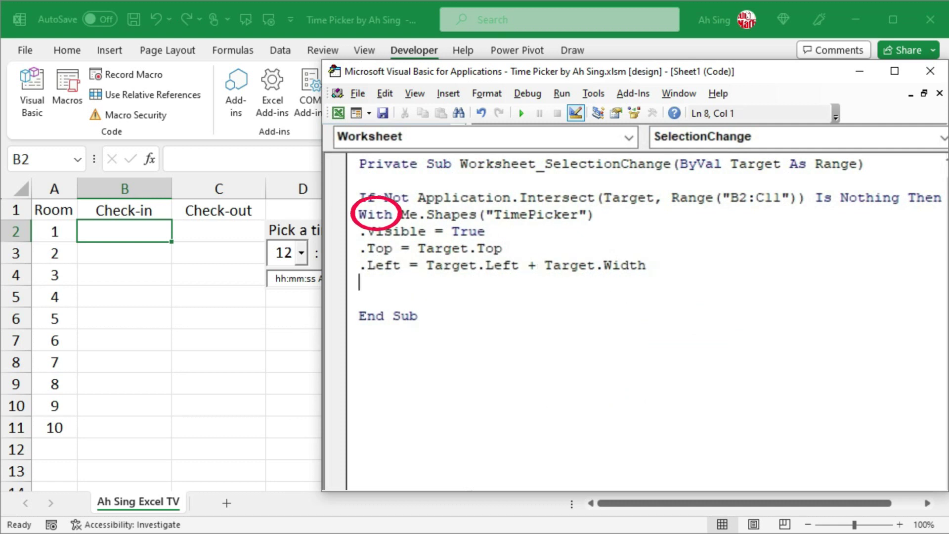
type("end with")
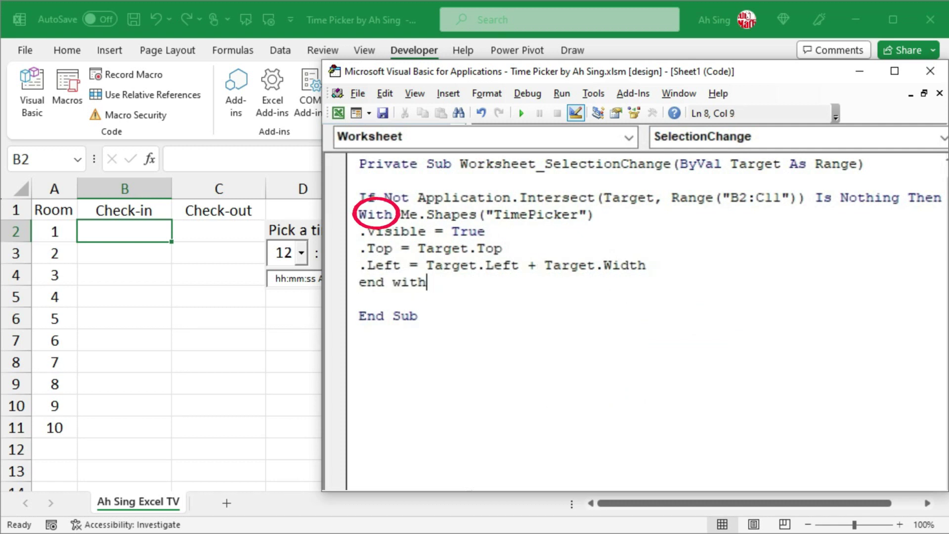
key("Return")
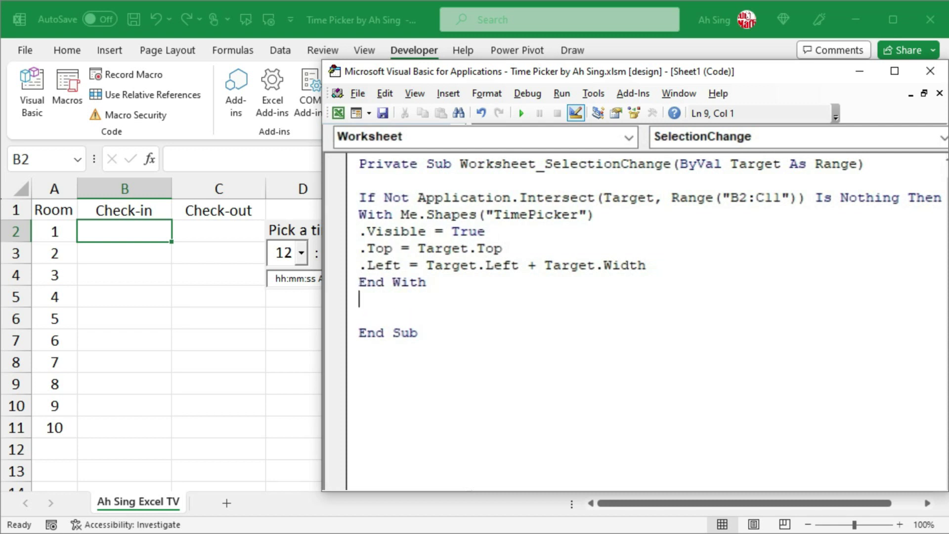
Add an Else branch with Me.Shapes("TimePicker").Visible = False, followed by End If.
type("else")
key("Return")
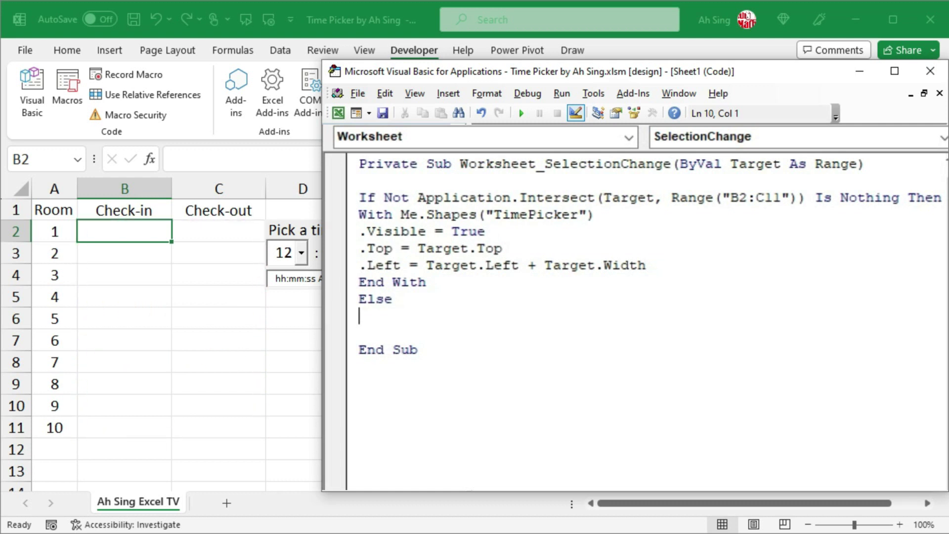
type("me.shap")
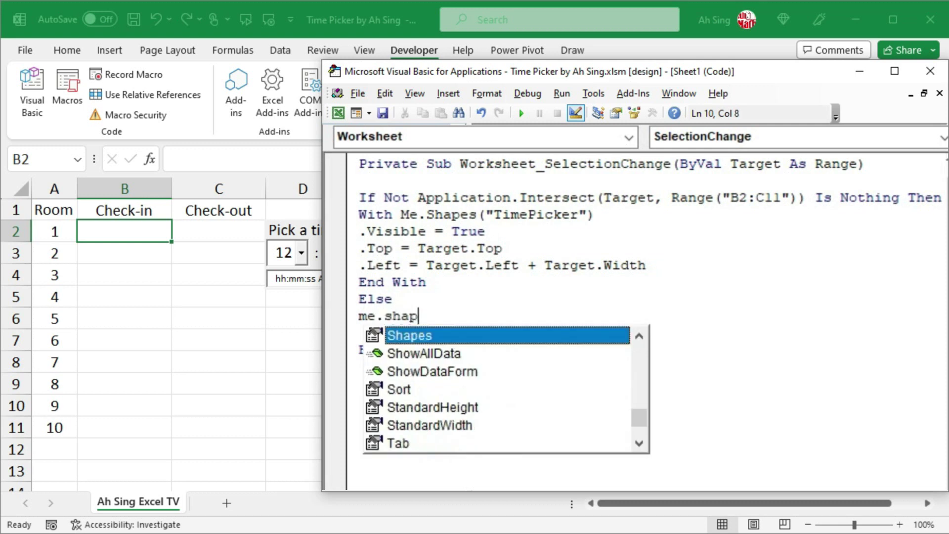
key("Tab")
type("(")
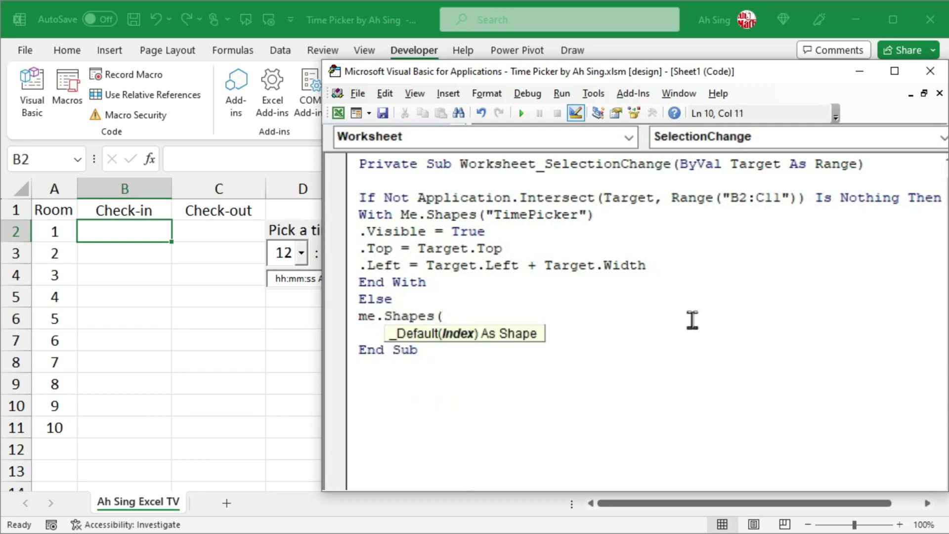
type("\"TimePicker\"")
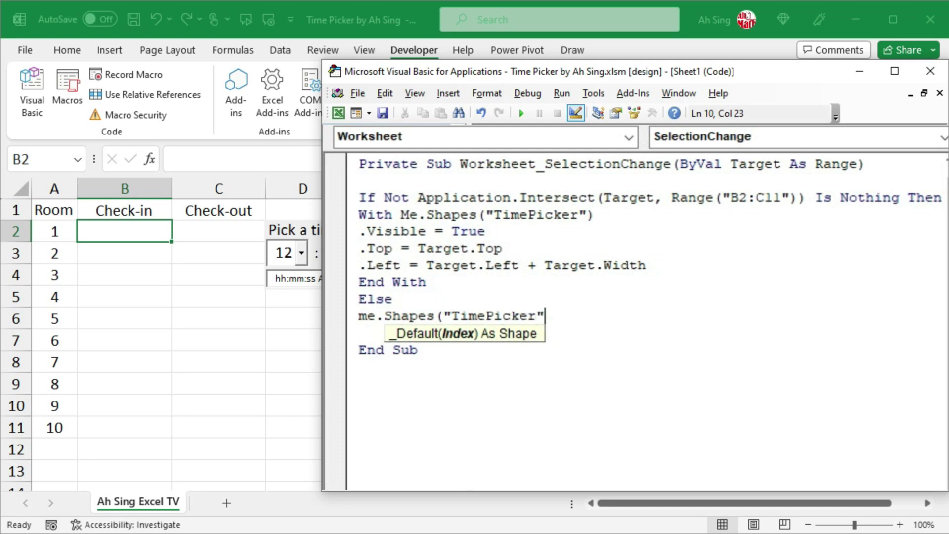
type(")")
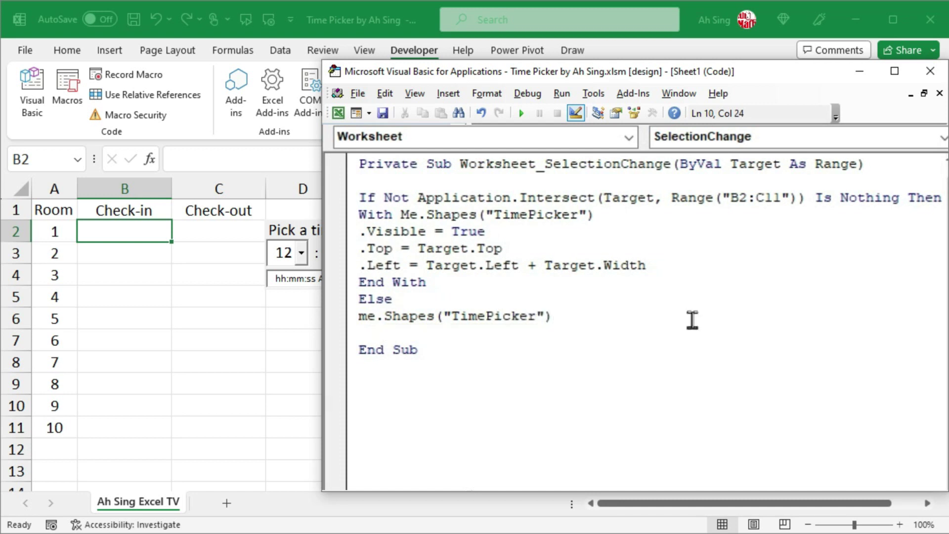
type(".Visible")
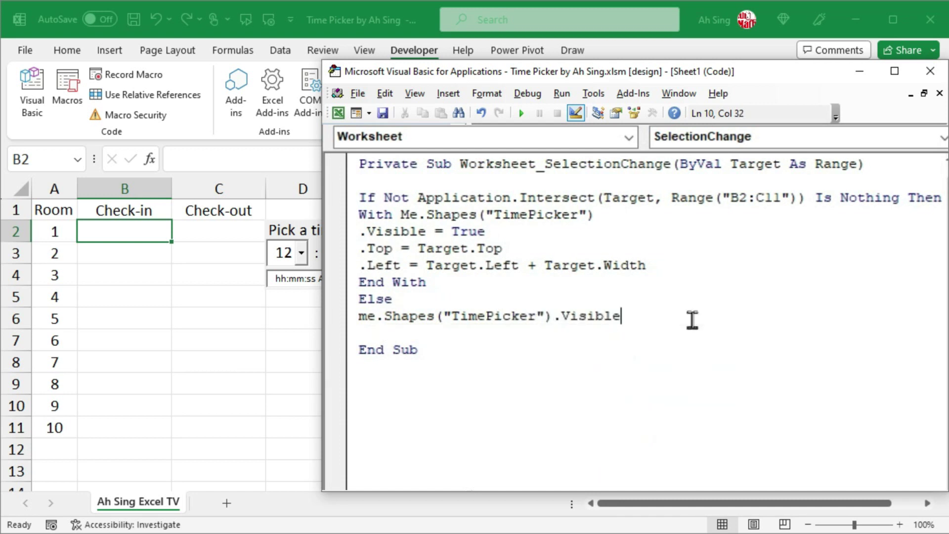
type("=false")
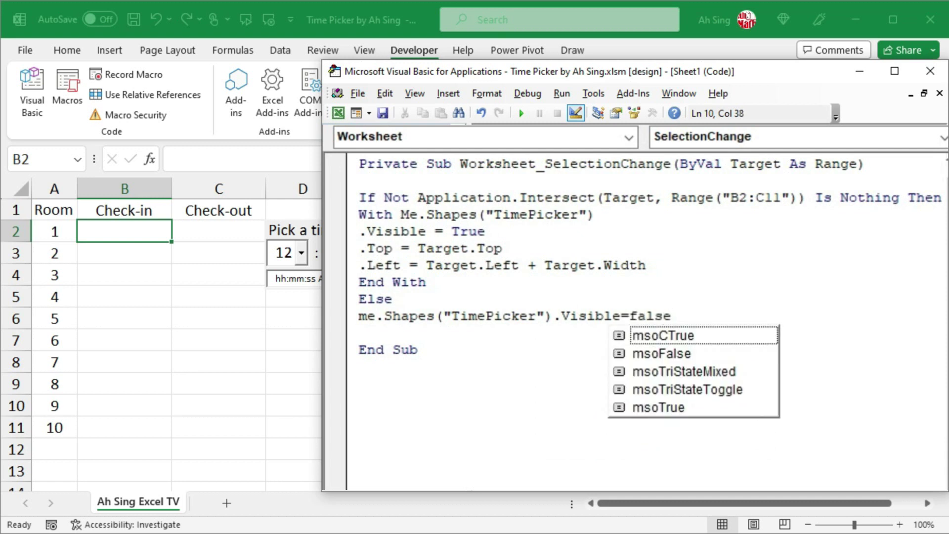
key("Return")
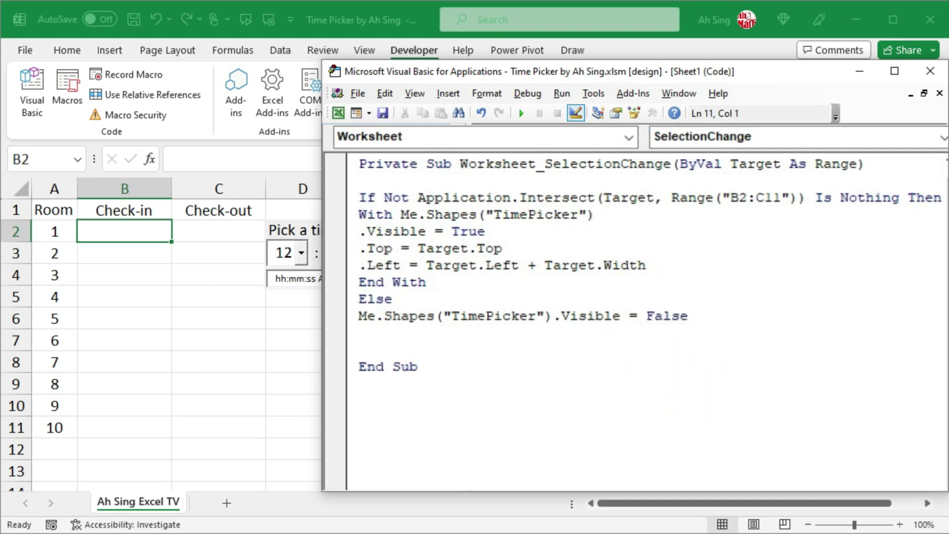
type("end if")
key("Return")
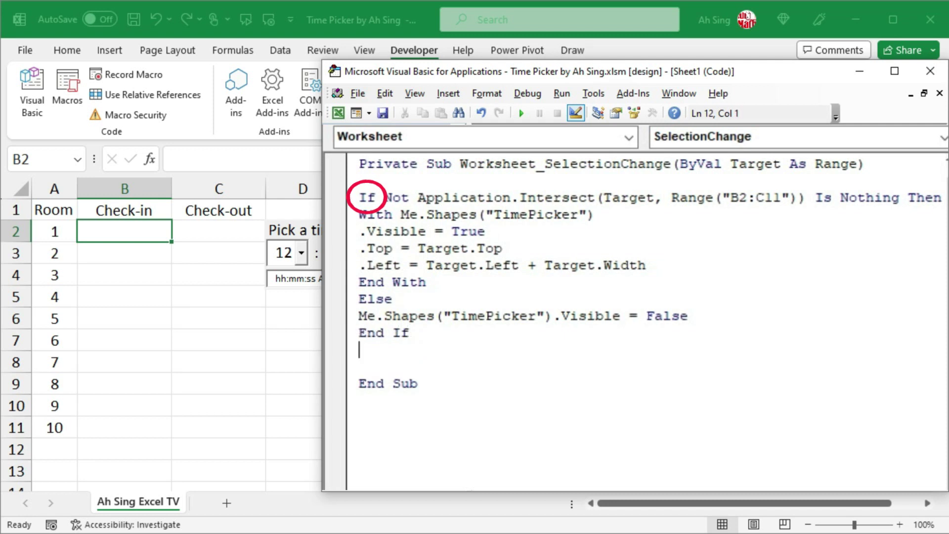
key("Return")
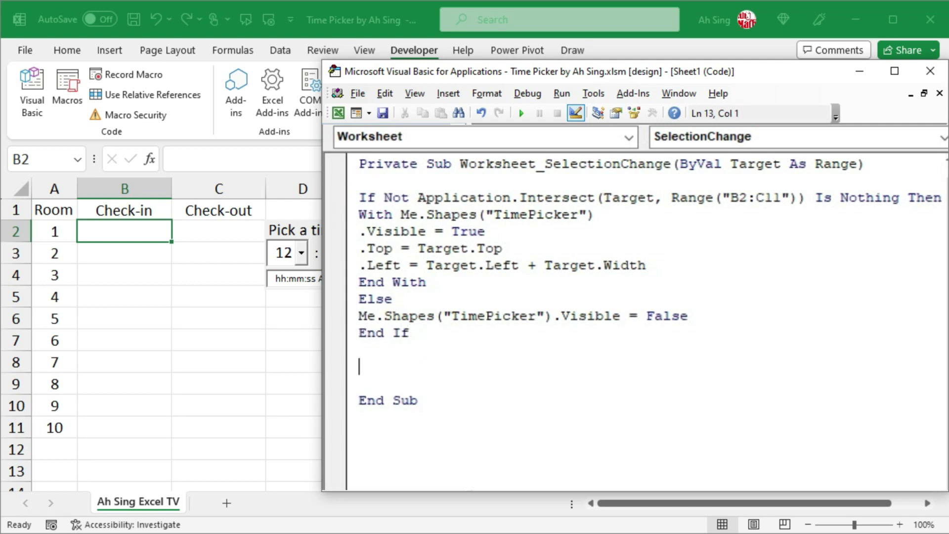
Start a With Me.ComboBox1 block that clears the box and sets .Text = 12.
type("with me")
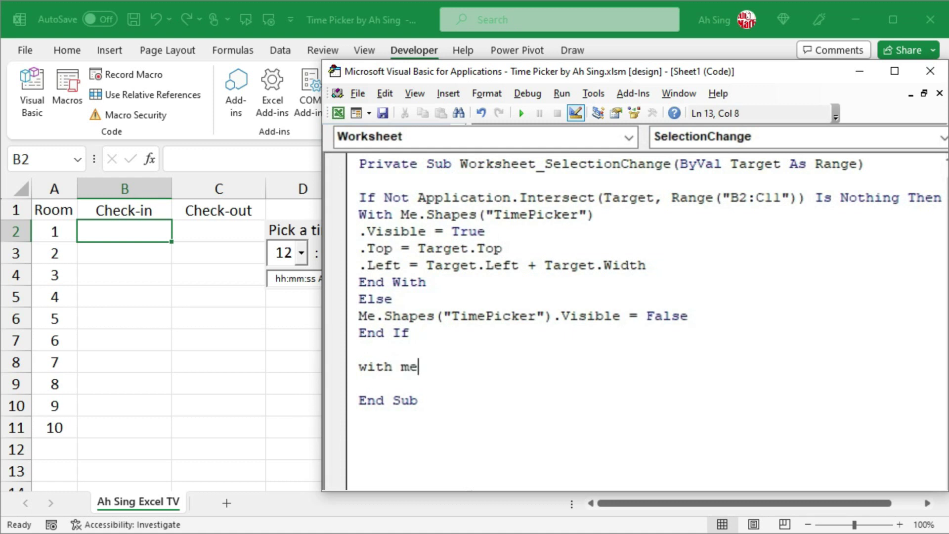
type(".com")
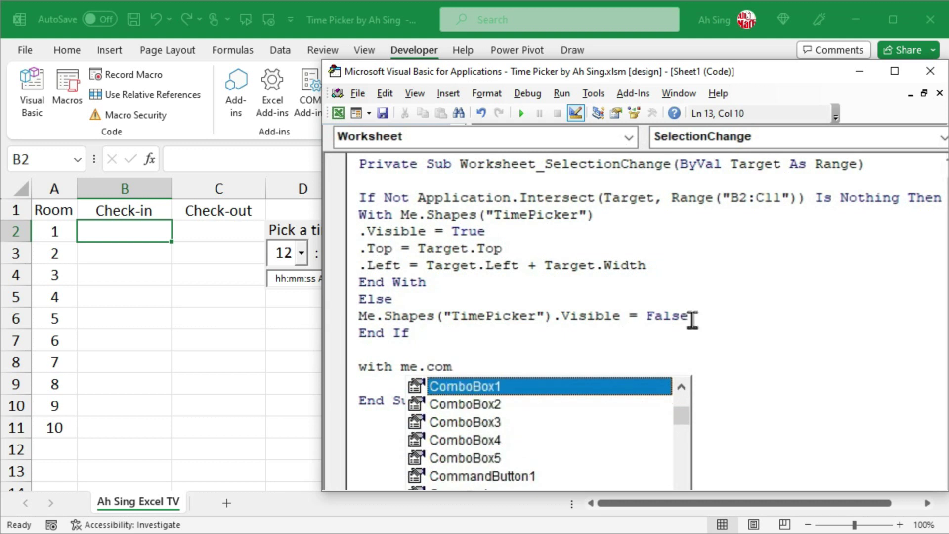
key("Return")
type(".cl")
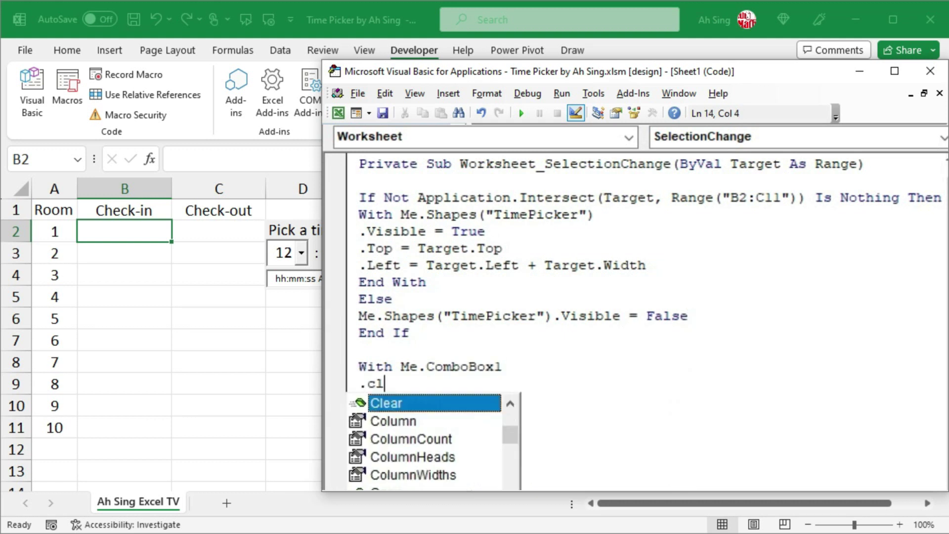
key("Tab")
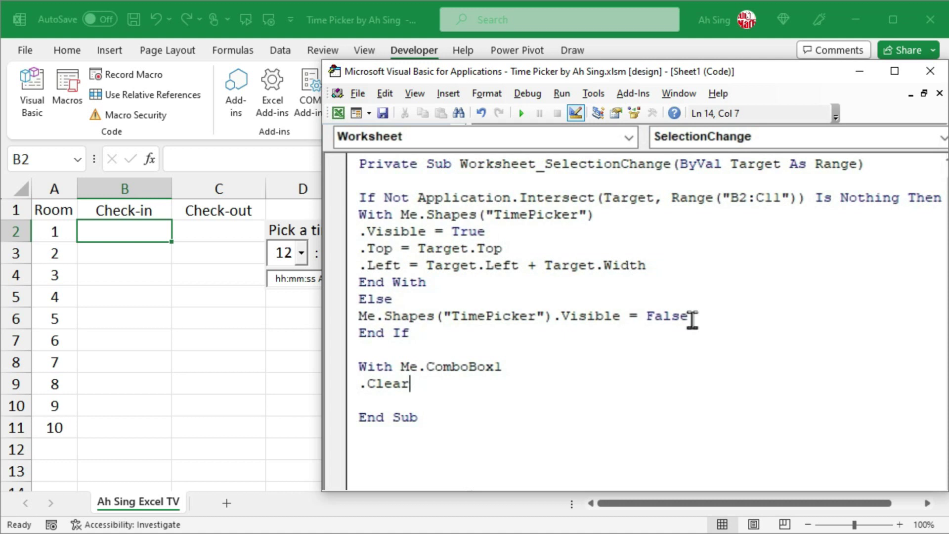
key("Return")
type(".")
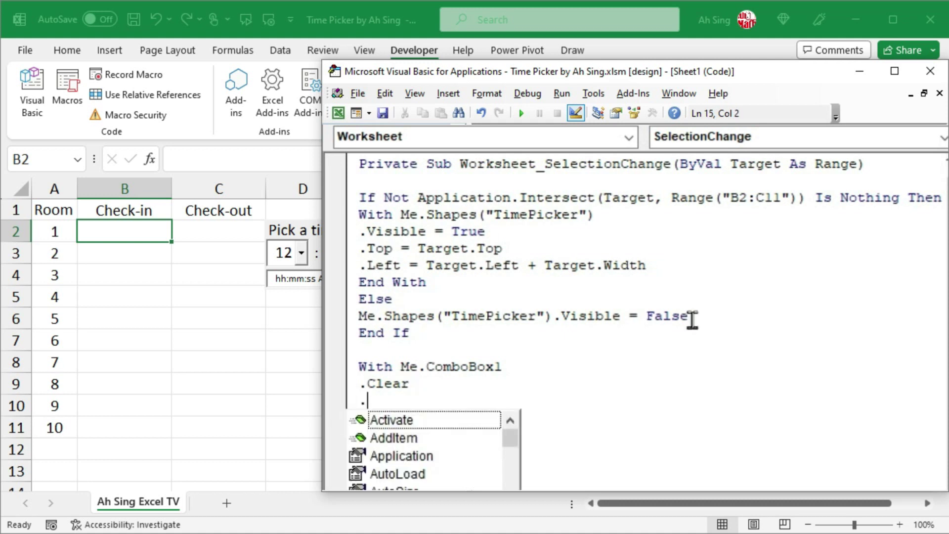
type("Text")
key("Tab")
type("= ")
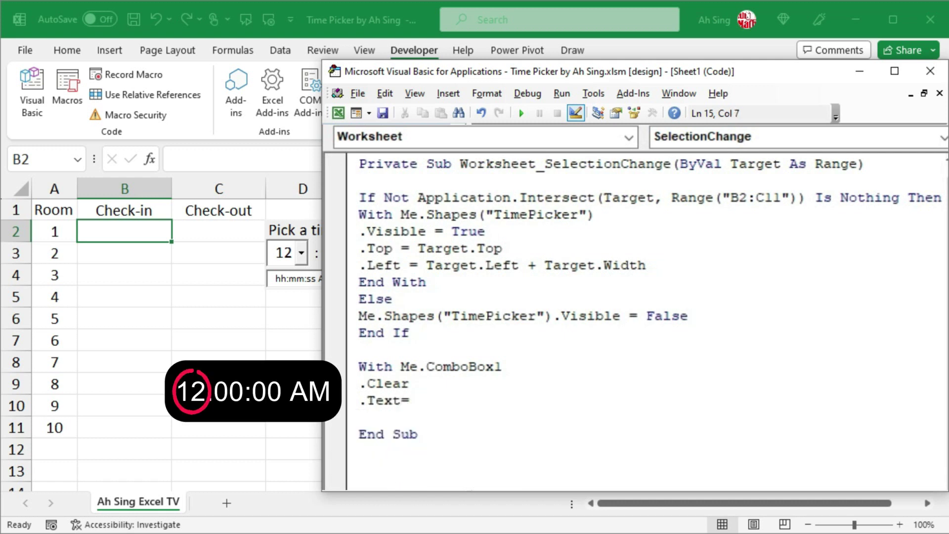
type("12")
key("Return")
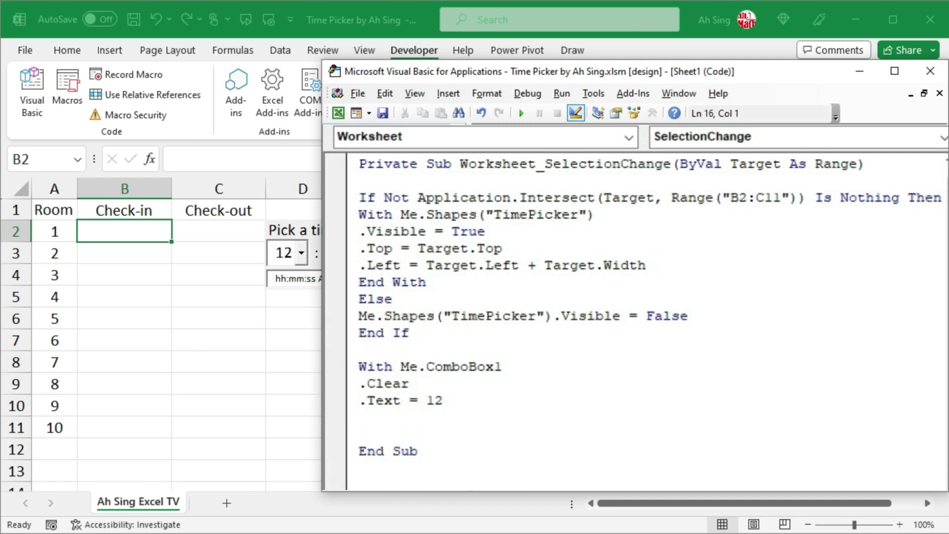
Add a For i = 1 To 12 loop with .AddItem Format(i, "0#"), Next i and End With.
type("for i= 1 t")
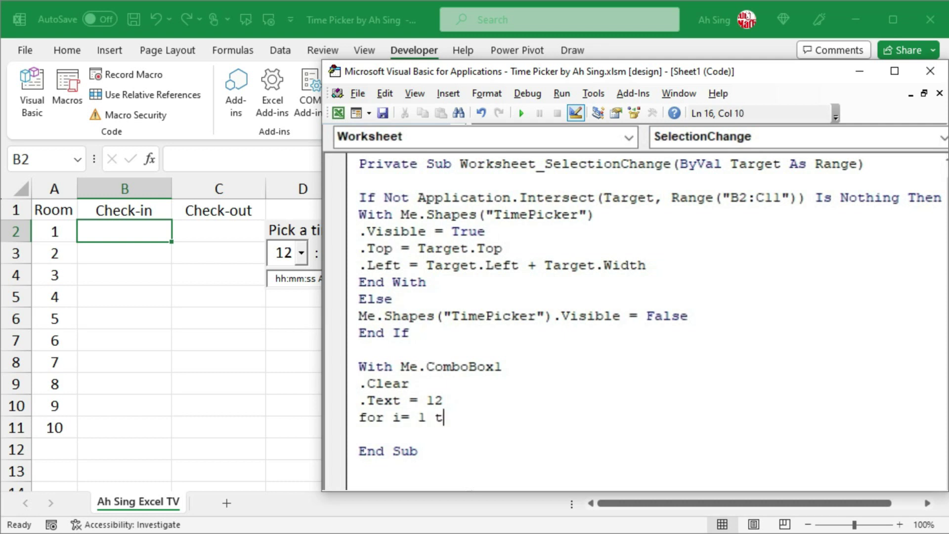
type("o 12")
key("Return")
type(".ad")
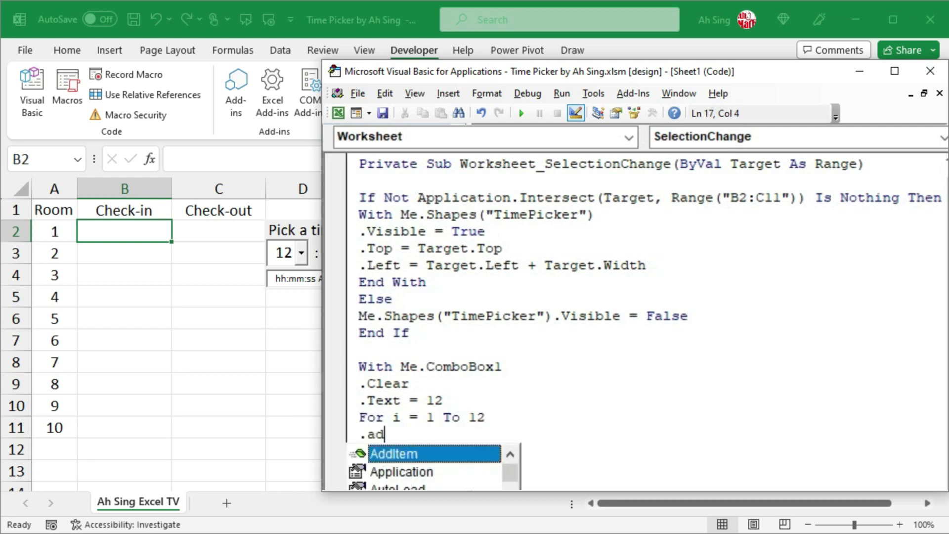
type("dItem i")
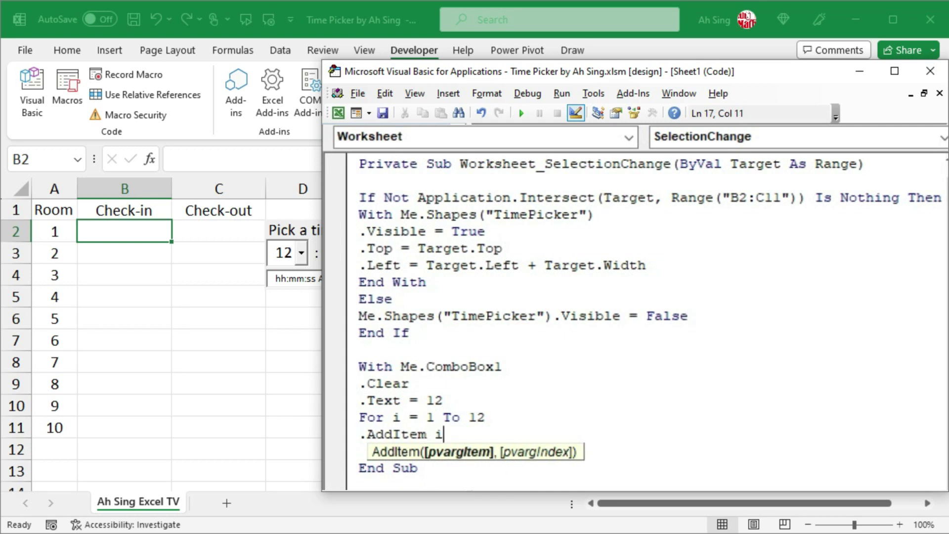
left_click(436, 434)
type("format(i")
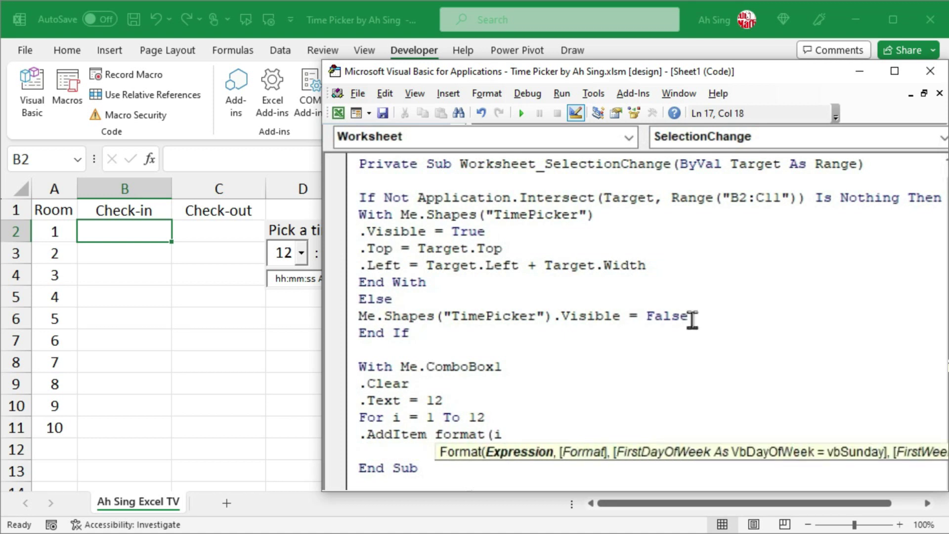
type(",")
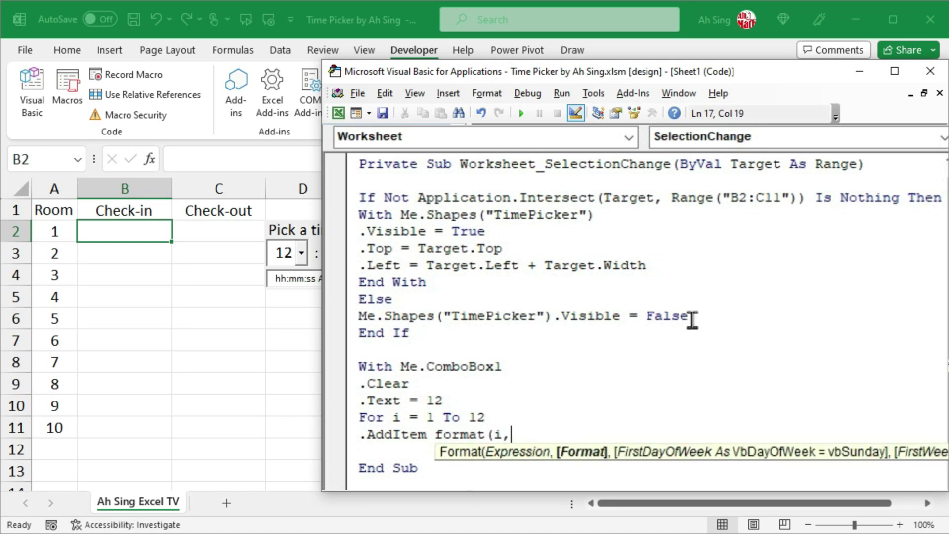
type("\"")
type("0#\")")
key("Return")
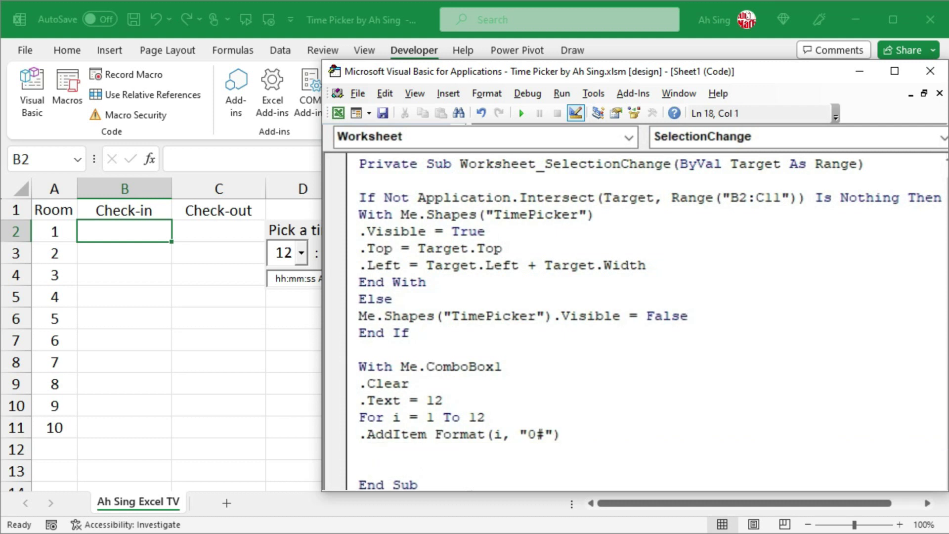
type("next i")
key("Return")
type("en")
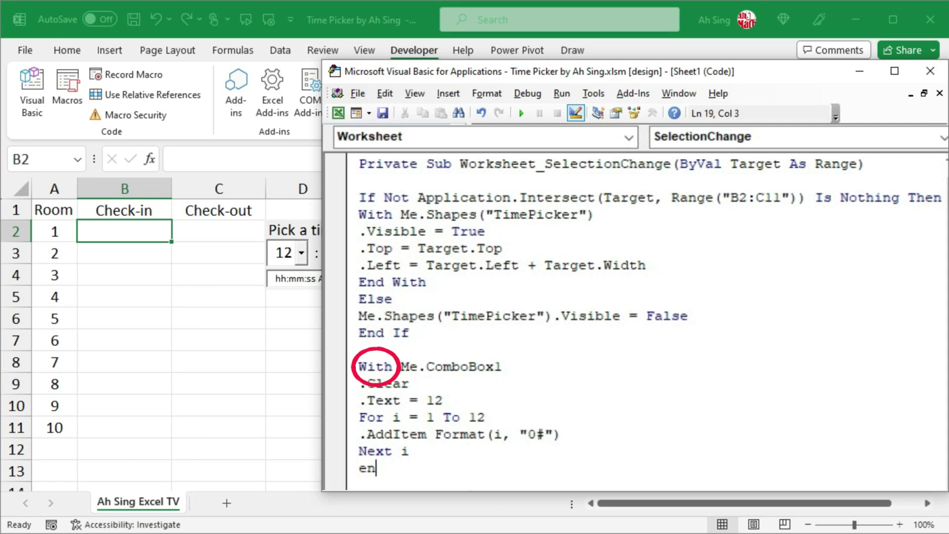
type("d with")
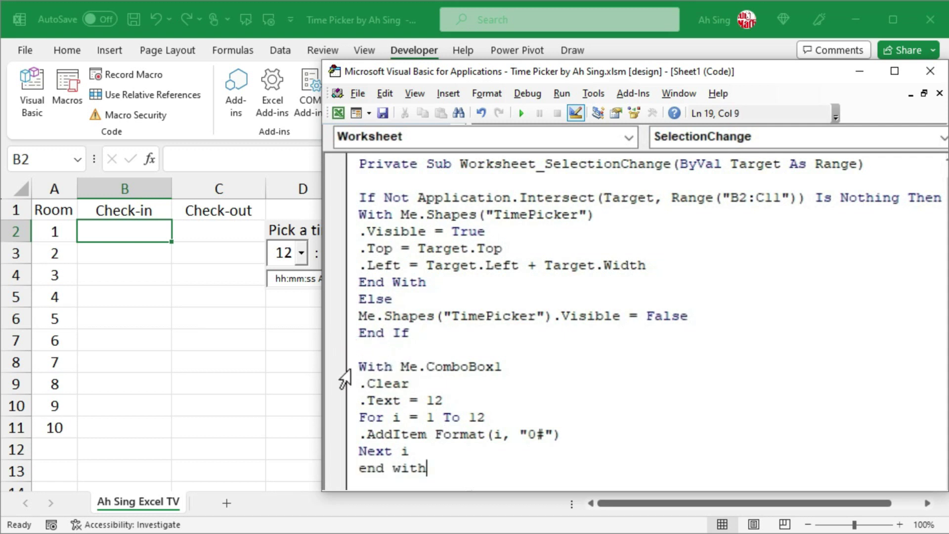
Copy the whole ComboBox1 block and add a blank line below it.
left_click_drag(361, 366, 542, 478)
key("ctrl+c")
left_click(542, 478)
key("Return")
Paste the block and change it to ComboBox2 with .Text = "00" and a 0 To 59 loop.
key("ctrl+v")
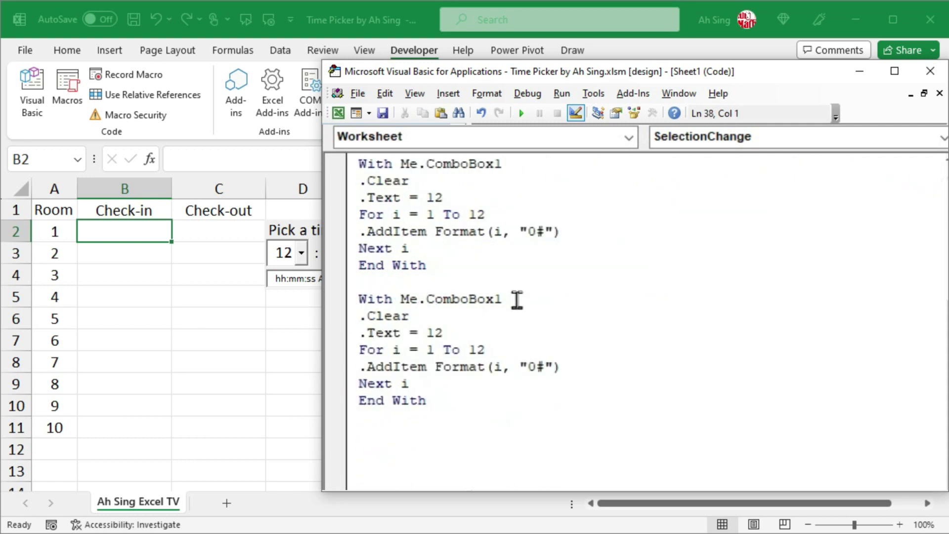
left_click(513, 299)
key("BackSpace")
type("2")
double_click(432, 332)
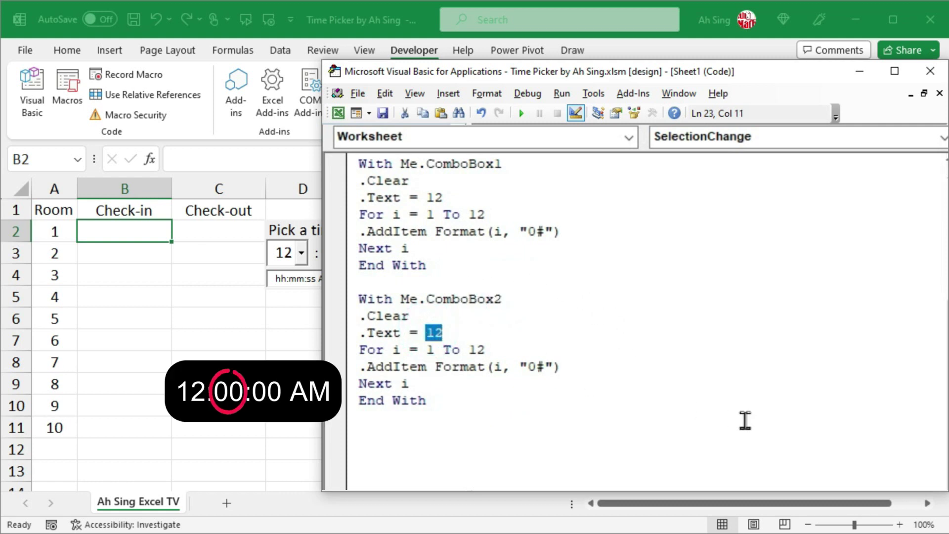
type("\"00\"")
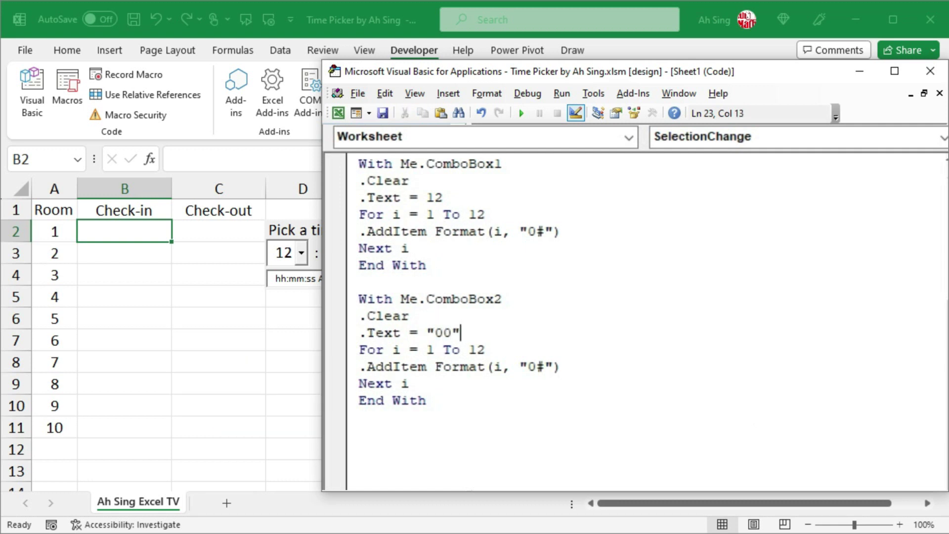
double_click(429, 349)
type("0")
left_click(477, 349)
type("59")
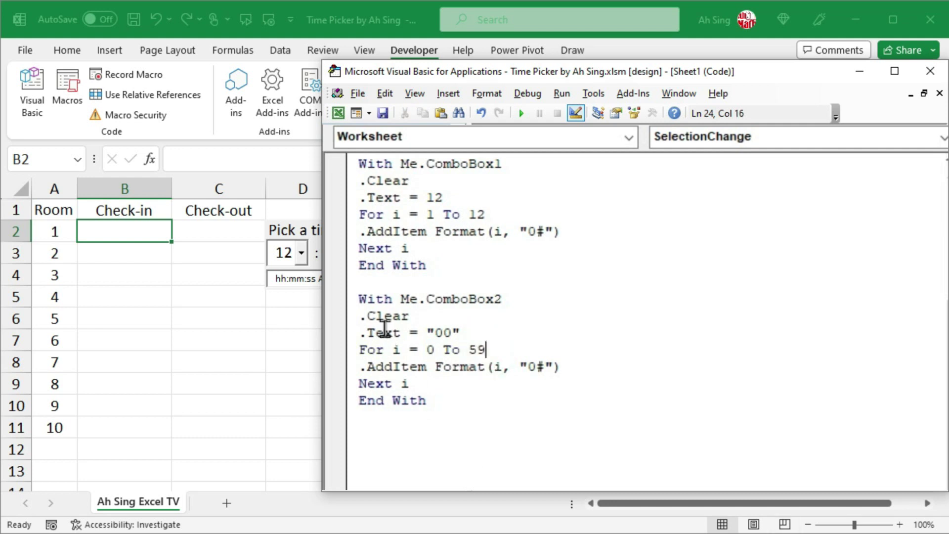
Paste the ComboBox2 block below, rename that copy ComboBox3, and paste one more copy.
left_click_drag(361, 298, 430, 391)
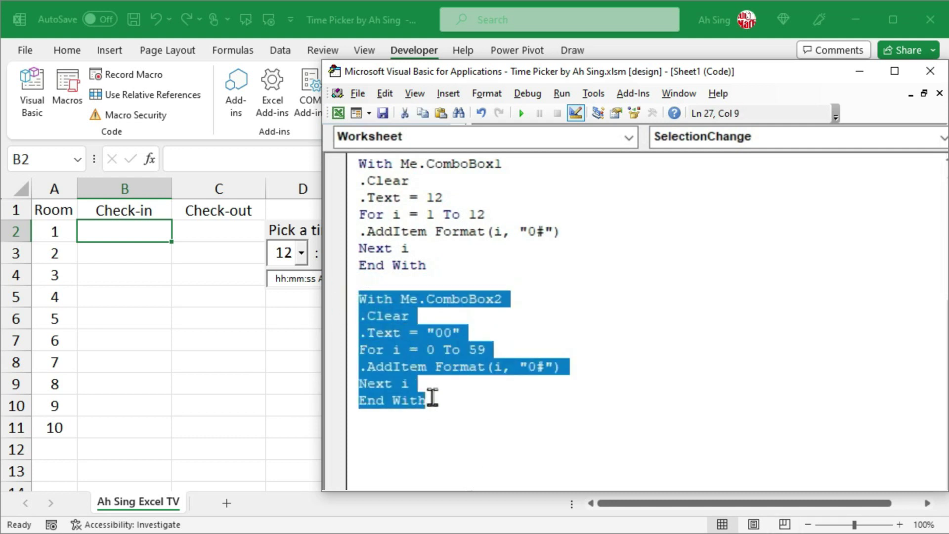
left_click(401, 440)
key("ctrl+v")
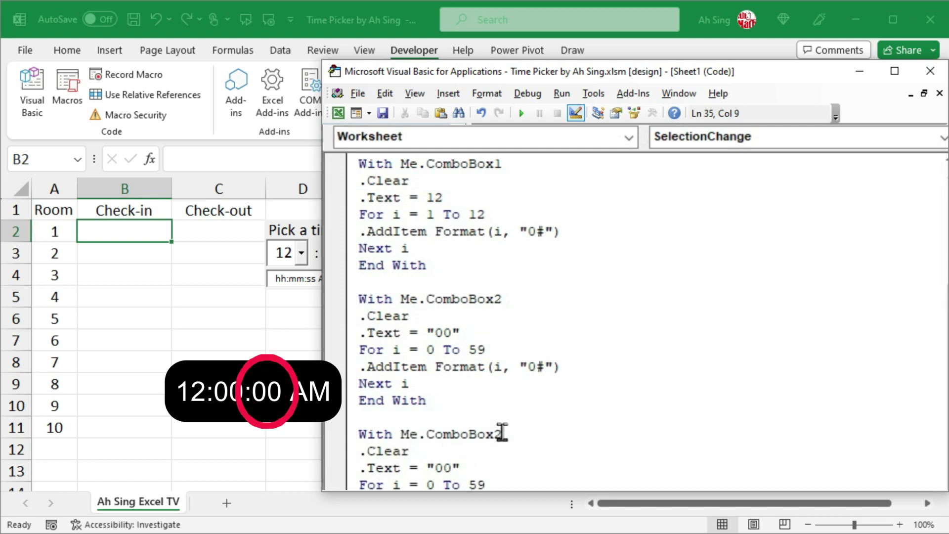
left_click_drag(501, 434, 495, 433)
type("3")
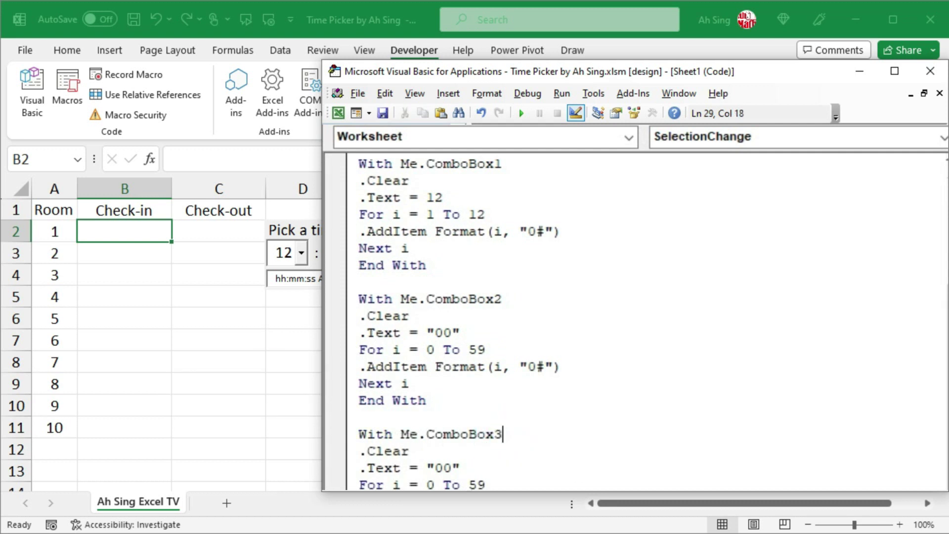
scroll(377, 298, "down", 5)
left_click(377, 298)
key("ctrl+v")
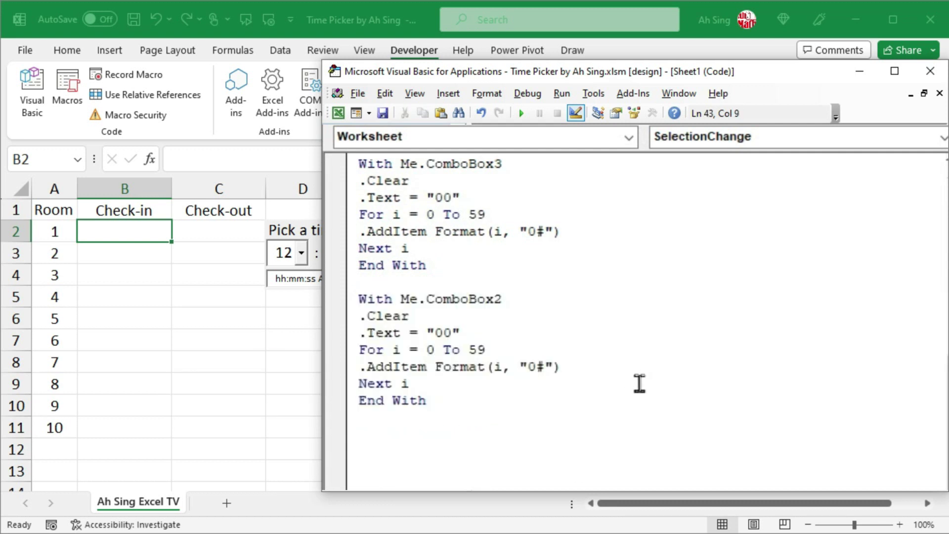
Rename the last copy ComboBox4, set its default to "AM", and delete the For/Next lines.
left_click(502, 298)
left_click_drag(502, 299, 494, 298)
type("4")
double_click(443, 333)
type("AM")
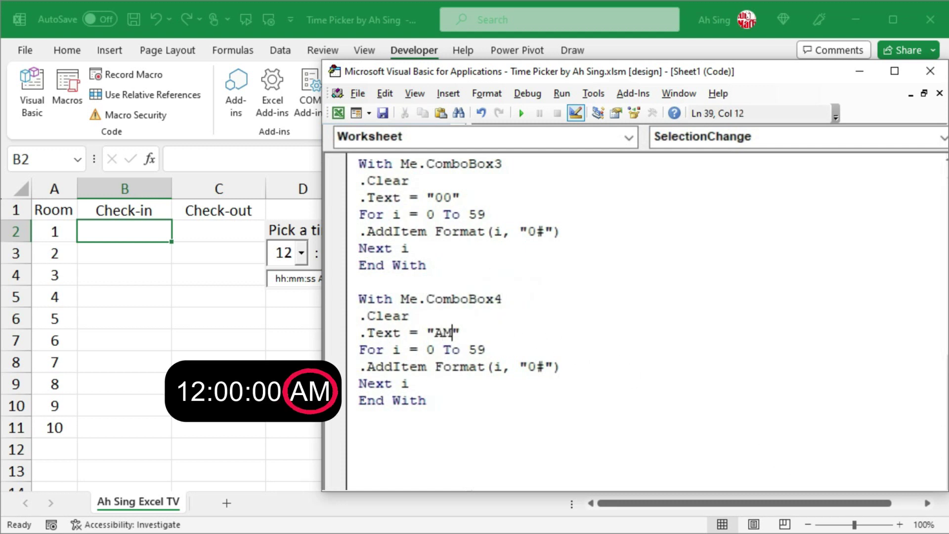
left_click(345, 351)
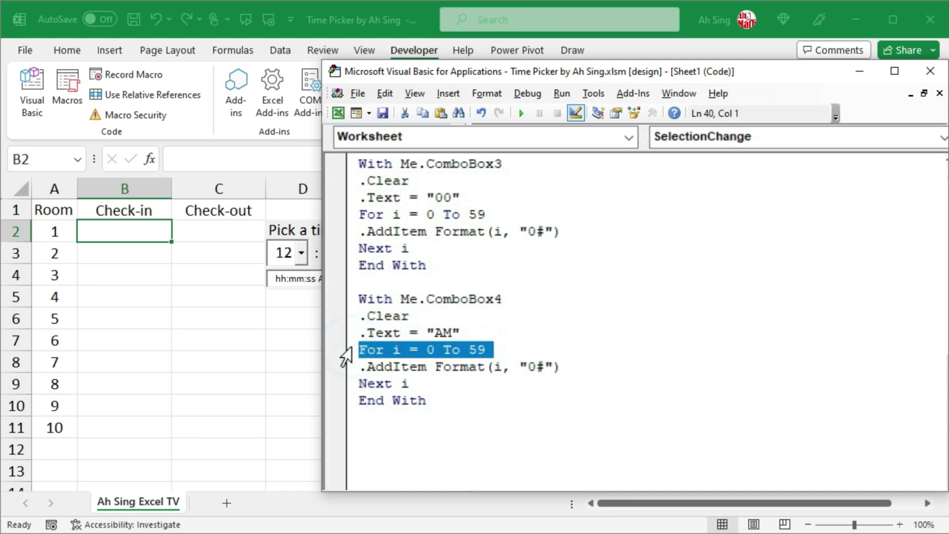
key("Delete")
left_click(344, 368)
key("Delete")
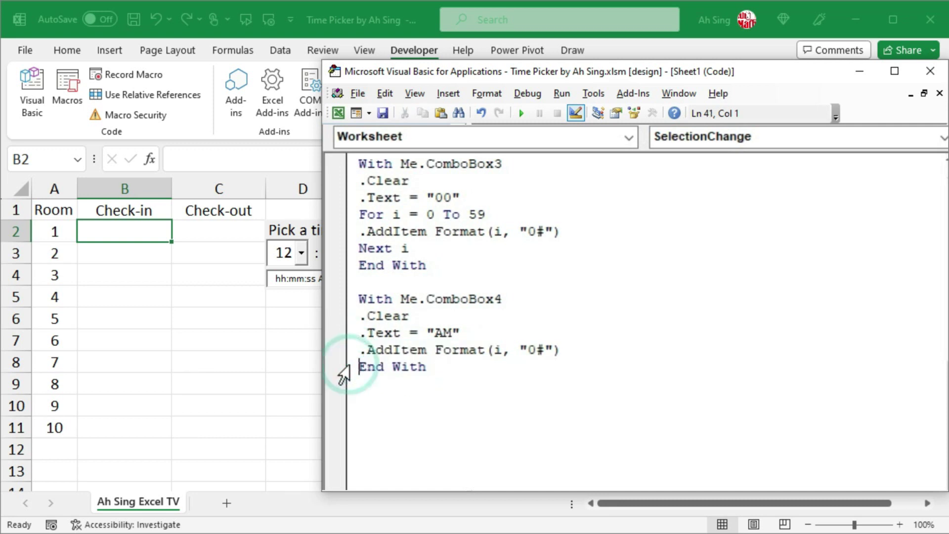
Make the list items .AddItem "AM" and .AddItem "PM", then paste a copy of the ComboBox4 block below.
left_click_drag(434, 349, 568, 350)
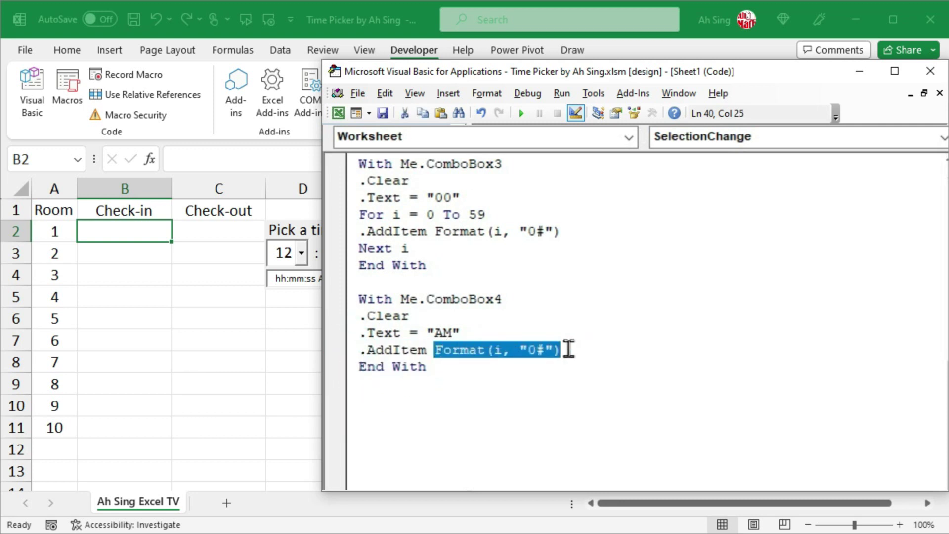
type("\"AM\"")
key("Return")
left_click(386, 366)
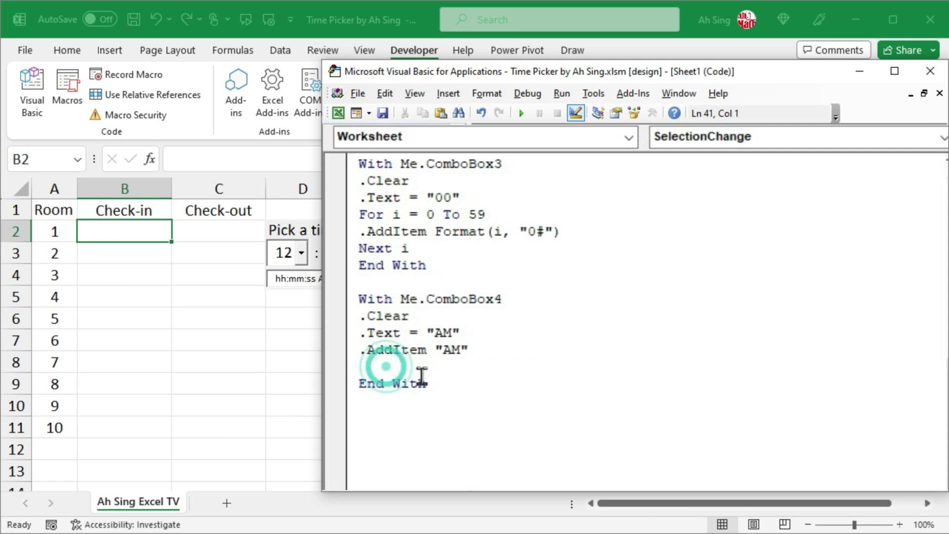
type(".AddItem \"PM\"")
left_click_drag(357, 299, 457, 402)
left_click(377, 420)
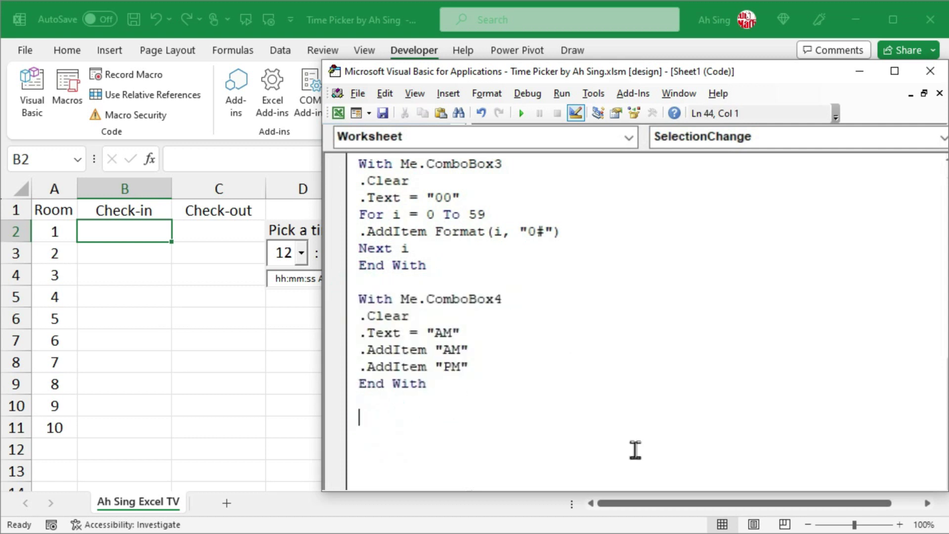
key("ctrl+v")
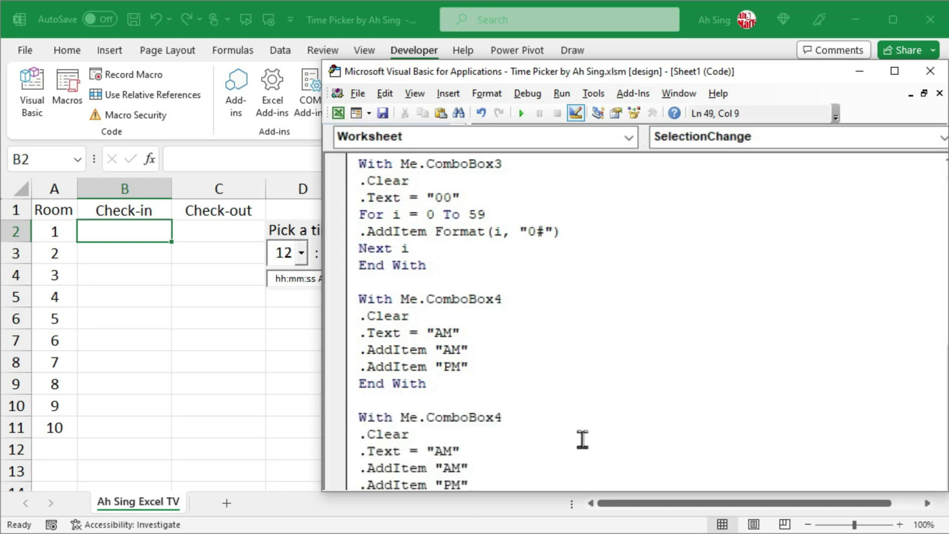
Rename the copy ComboBox5 and set its default text to "hh:mm:ss AM/PM".
left_click_drag(502, 417, 495, 419)
type("5")
scroll(435, 345, "down", 3)
left_click(434, 315)
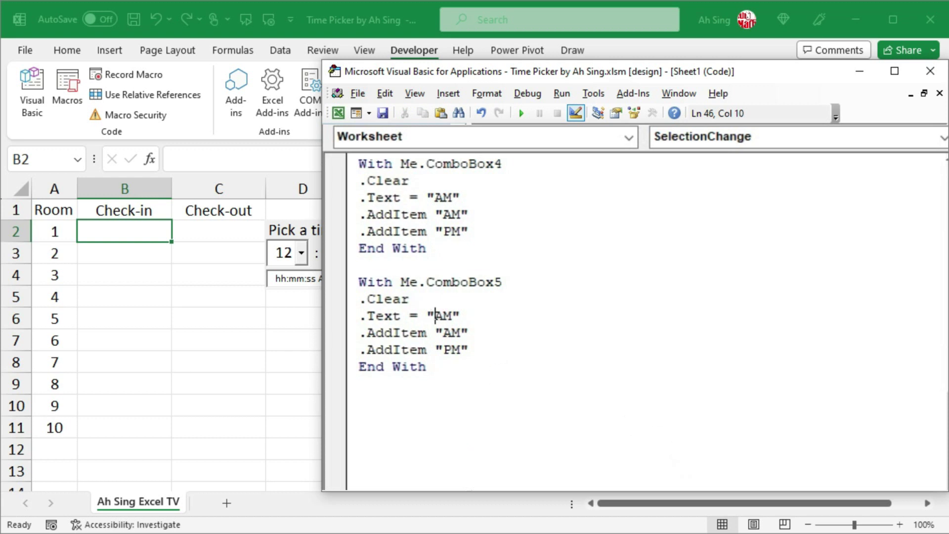
type("hh:mm")
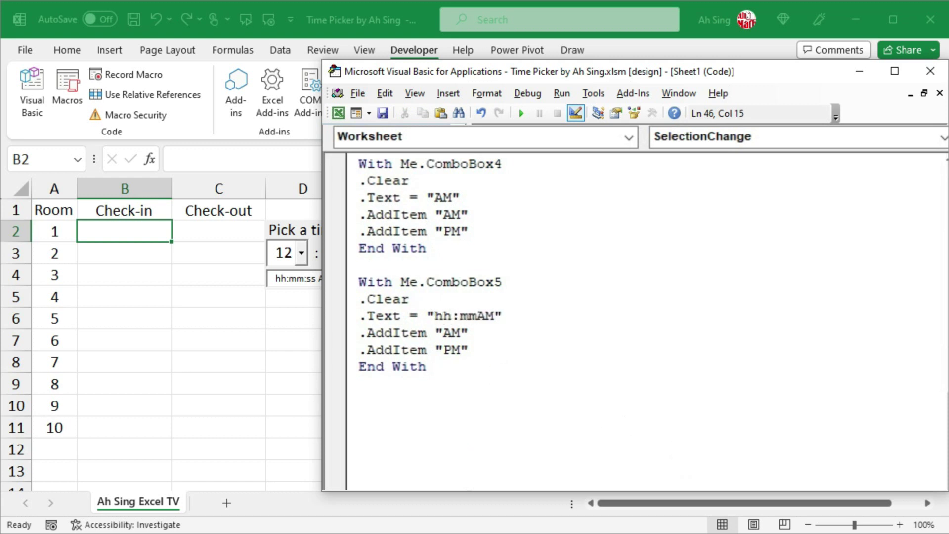
type(":ss")
key("Right")
key("Right")
type("/PM")
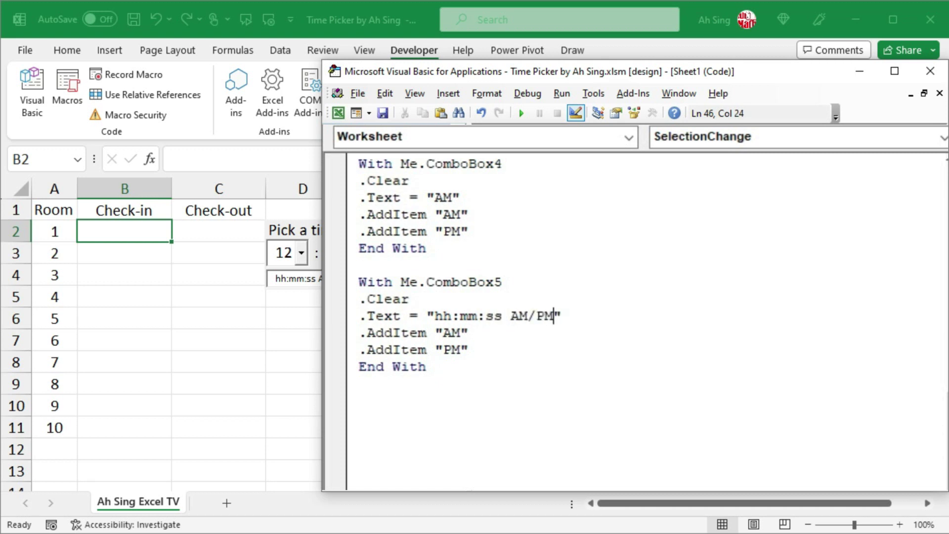
left_click_drag(427, 315, 563, 315)
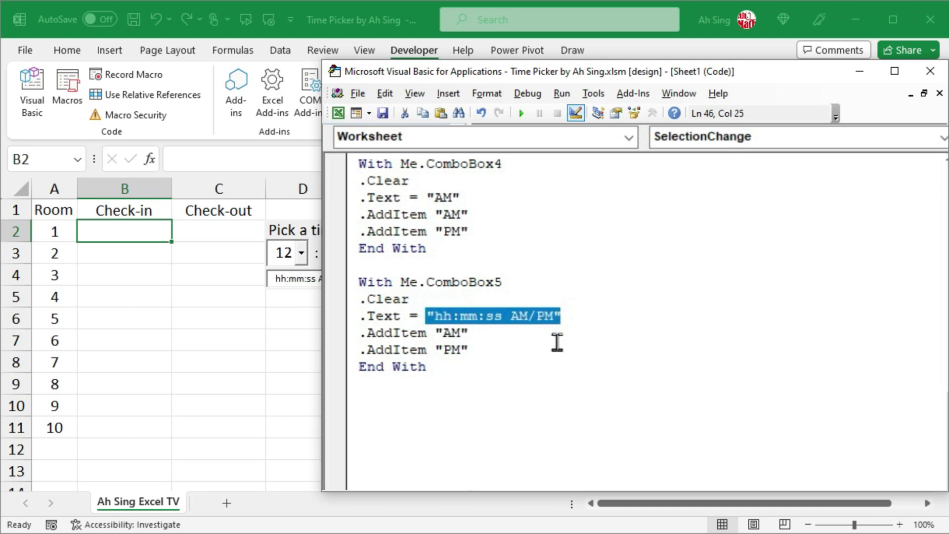
Add an .AddItem "hh:mm:ss AM/PM" line after the PM item.
left_click(500, 357)
key("Return")
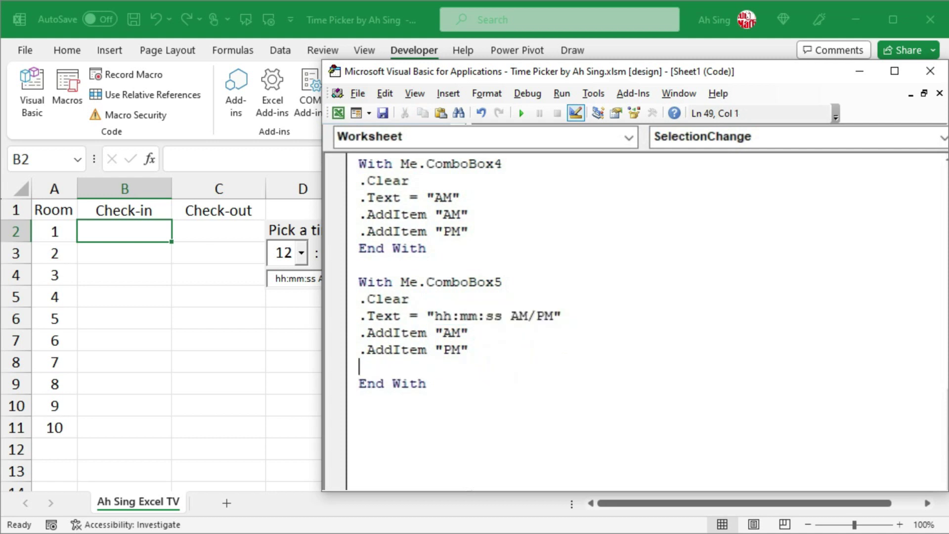
type(".additem")
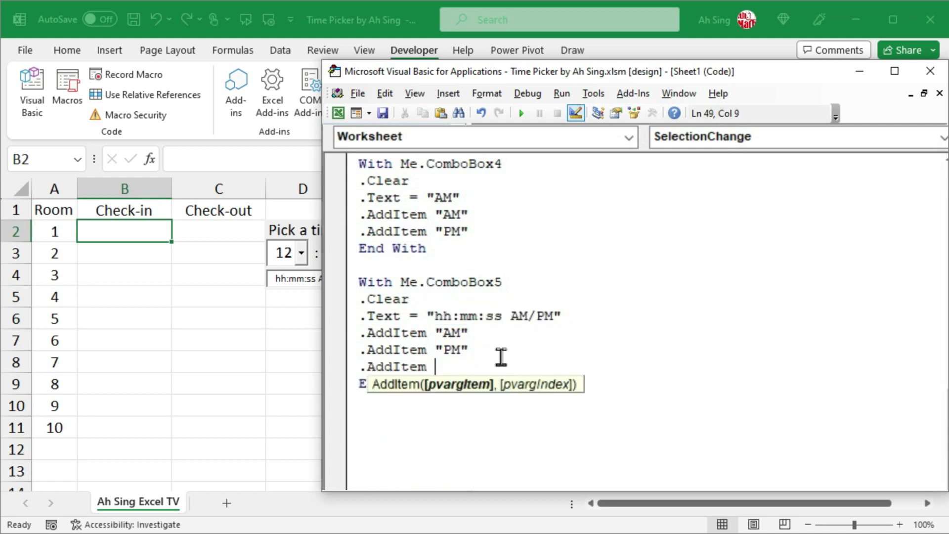
key("ctrl+v")
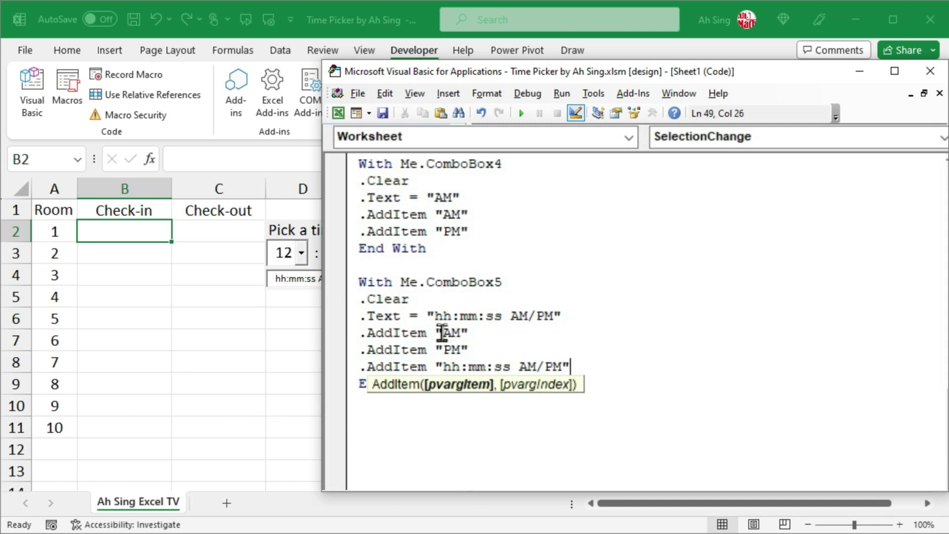
left_click_drag(441, 332, 450, 350)
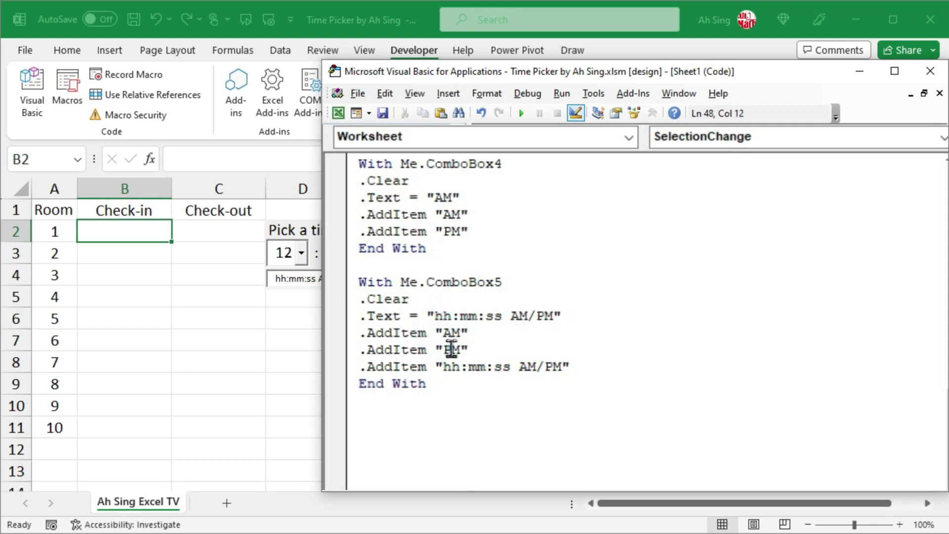
left_click(479, 348)
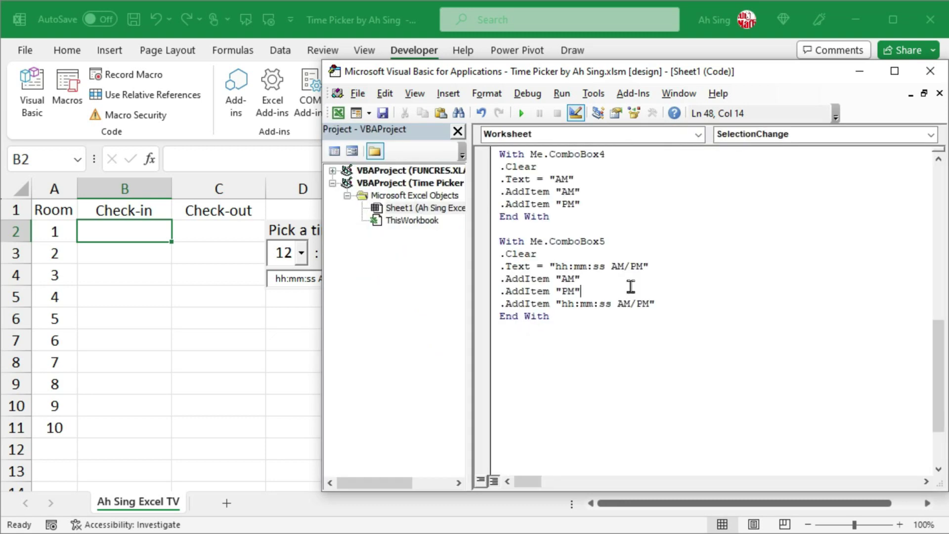
Browse the Custom time format codes in Format Cells, cancel, and return to the Sheet1 code.
left_click(339, 114)
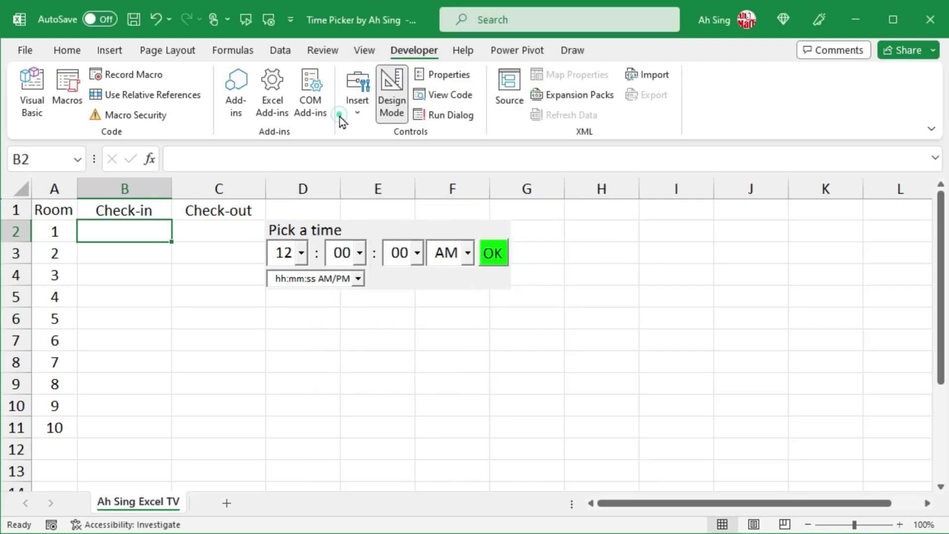
key("ctrl+1")
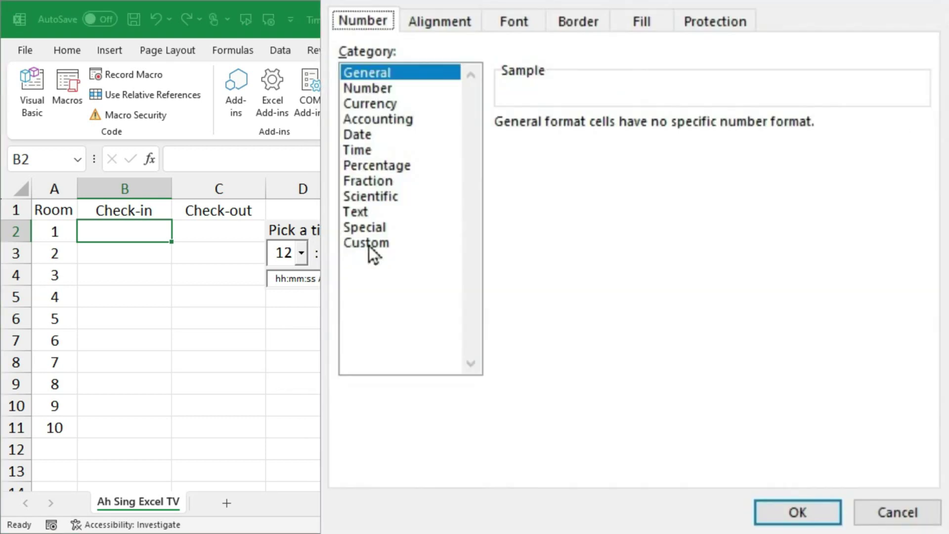
left_click(369, 243)
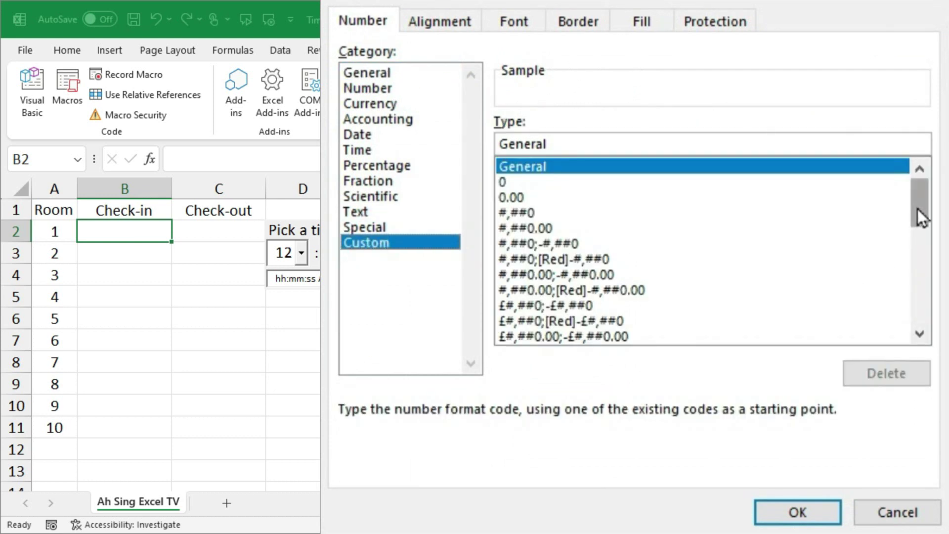
left_click_drag(917, 208, 923, 299)
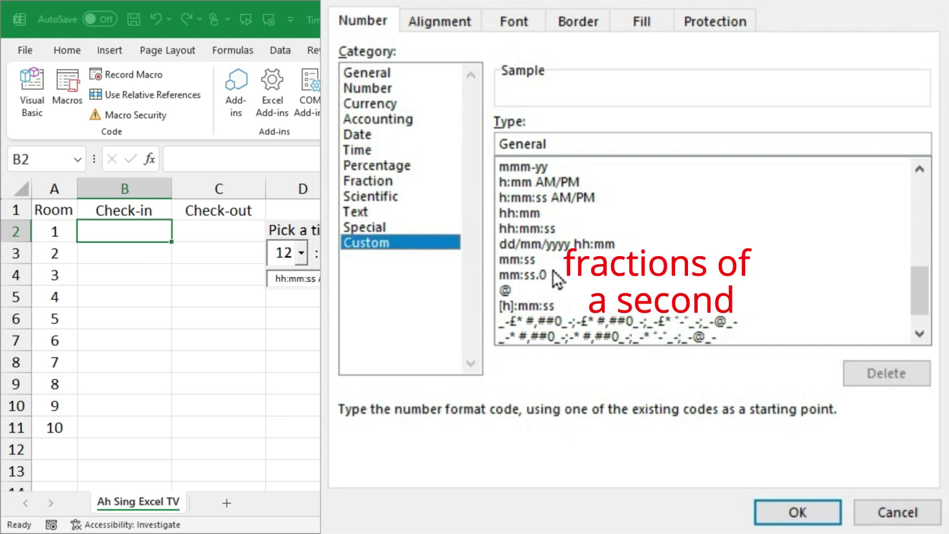
scroll(569, 282, "down", 1)
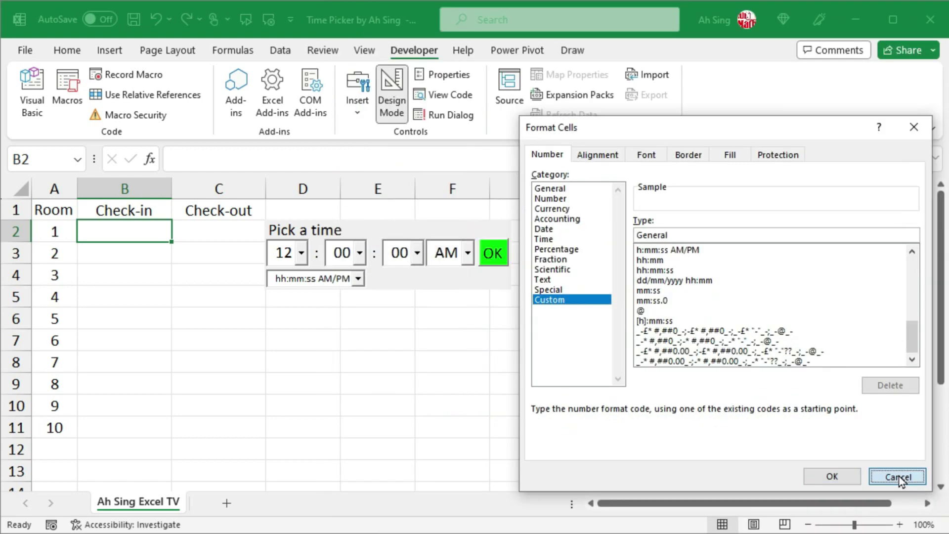
left_click(897, 512)
left_click(39, 103)
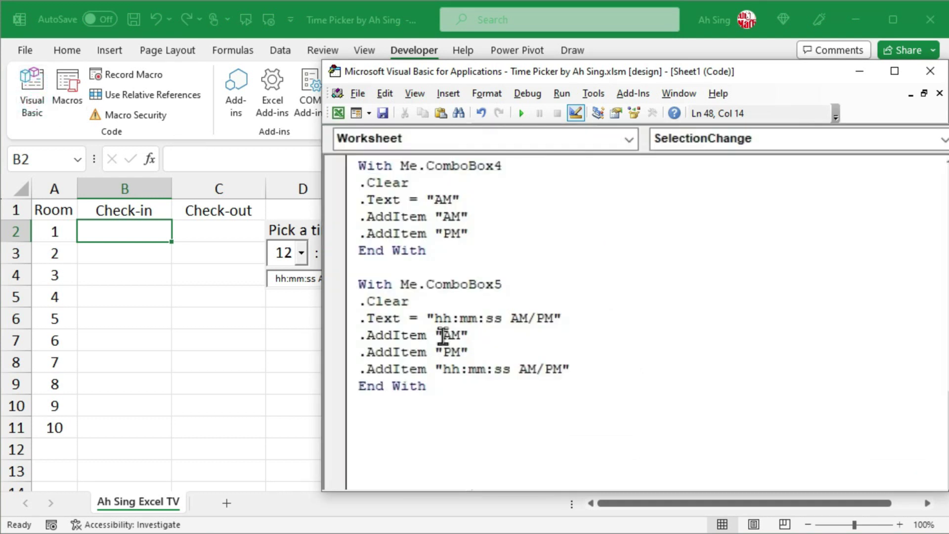
Replace ComboBox5's "AM" item with "hh:mm:ss" and "PM" with "h:mm:ss AM/PM".
left_click(452, 335)
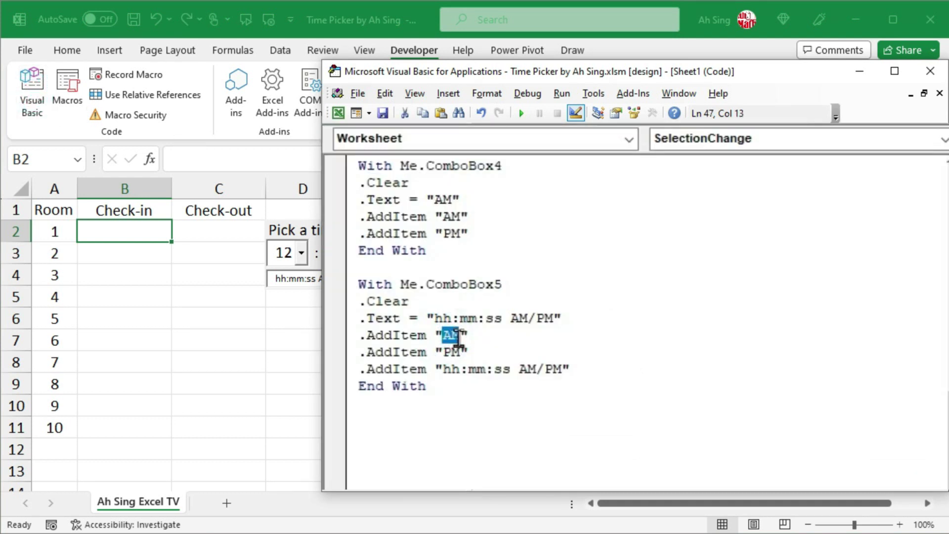
left_click(445, 369)
left_click_drag(445, 369, 510, 370)
key("ctrl+c")
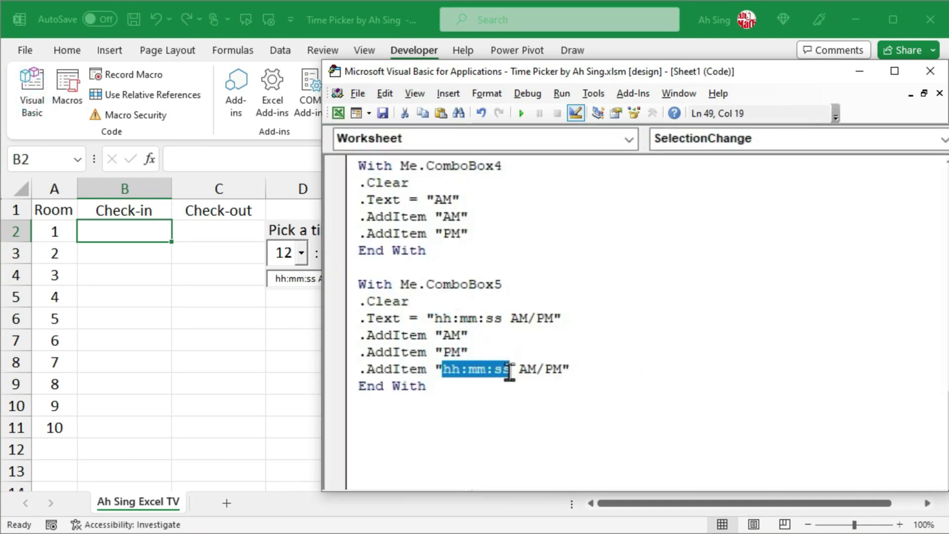
left_click_drag(443, 335, 458, 335)
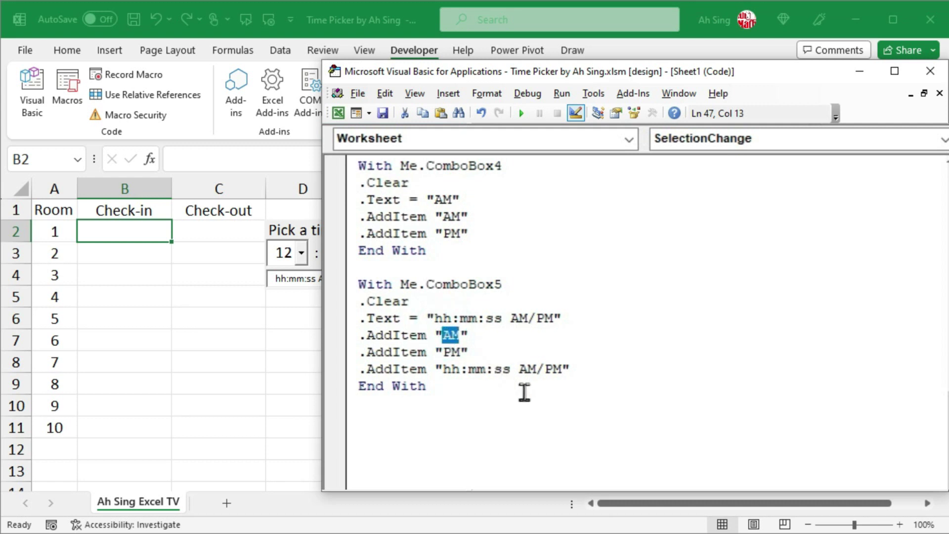
key("ctrl+v")
left_click_drag(451, 368, 561, 369)
left_click_drag(444, 352, 458, 352)
type("h:mm:ss AM/PM")
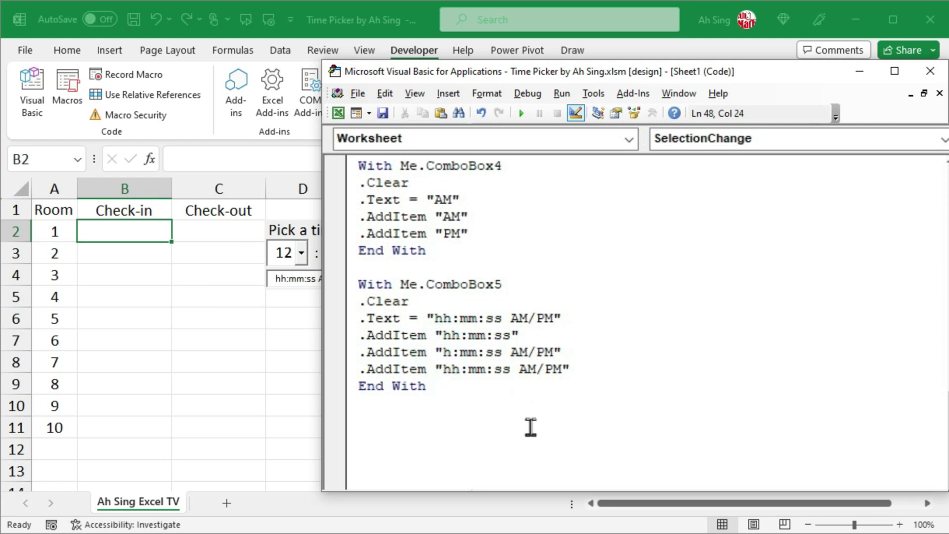
left_click(651, 466)
scroll(417, 334, "up", 3)
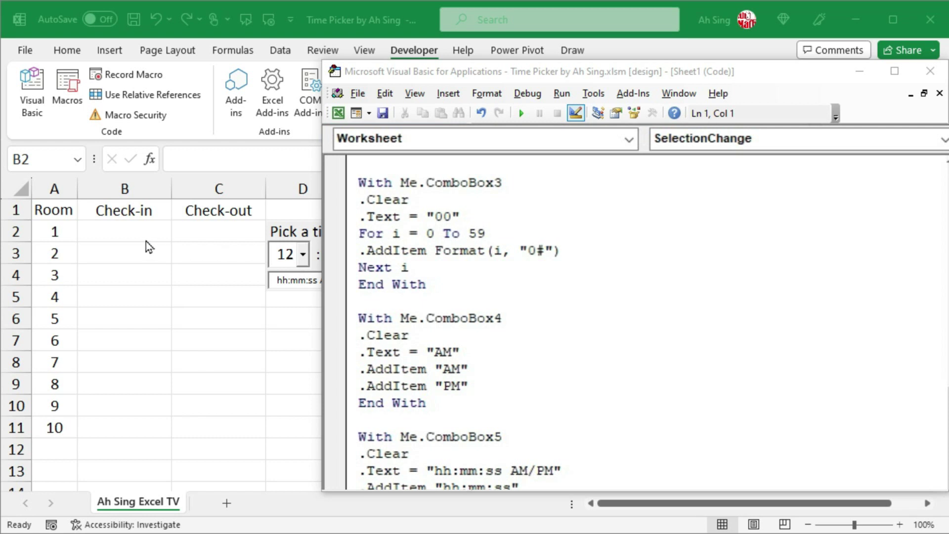
Create the CommandButton1_Click routine starting ActiveCell = Me.ComboBox1 & ":" & Me.ComboBox2.
left_click(627, 140)
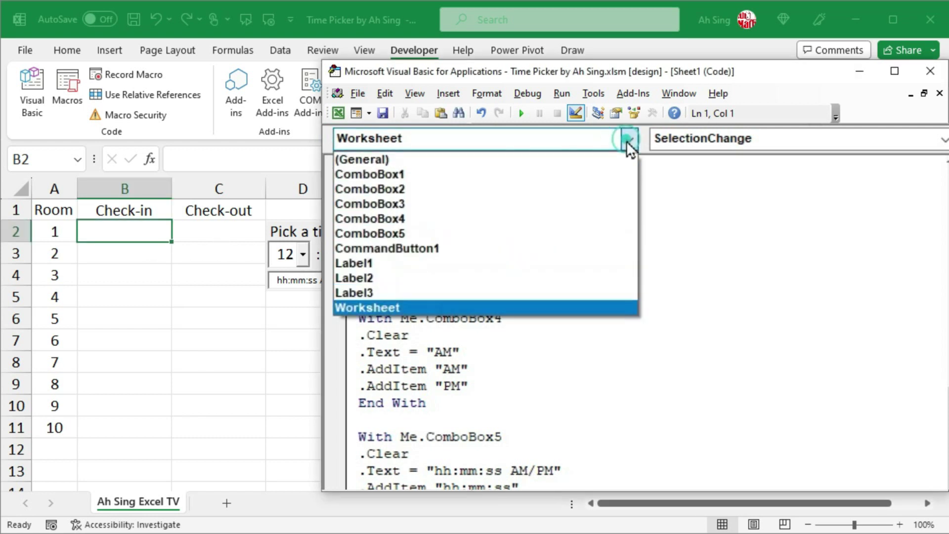
left_click(454, 248)
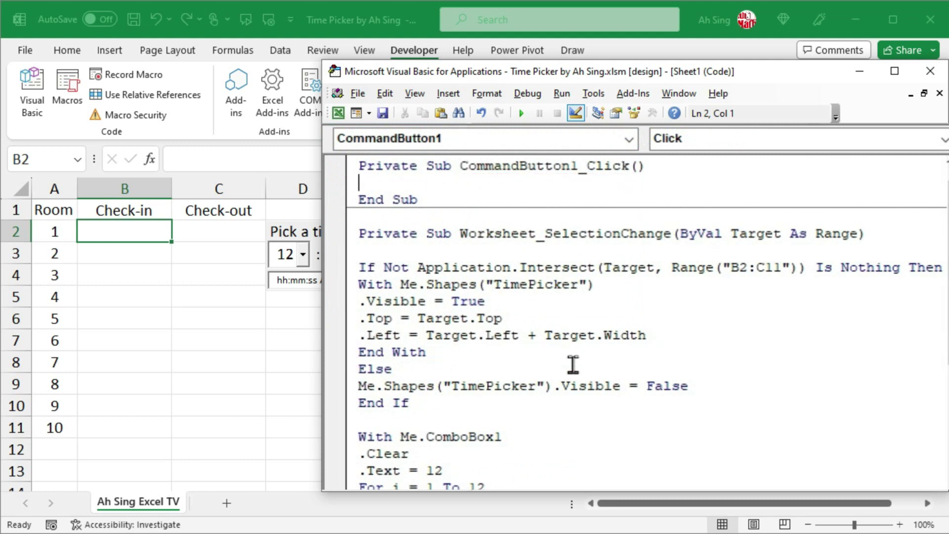
type("activecell")
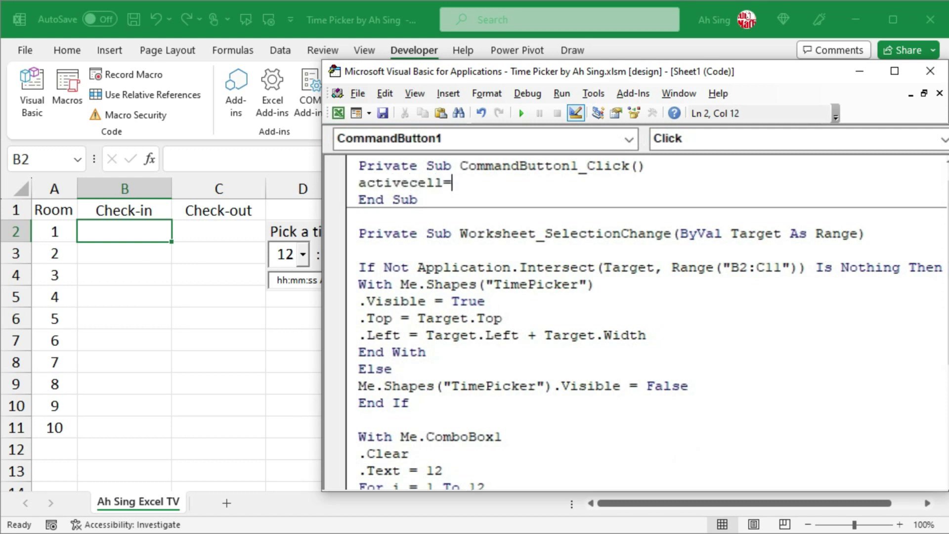
type("=me.co")
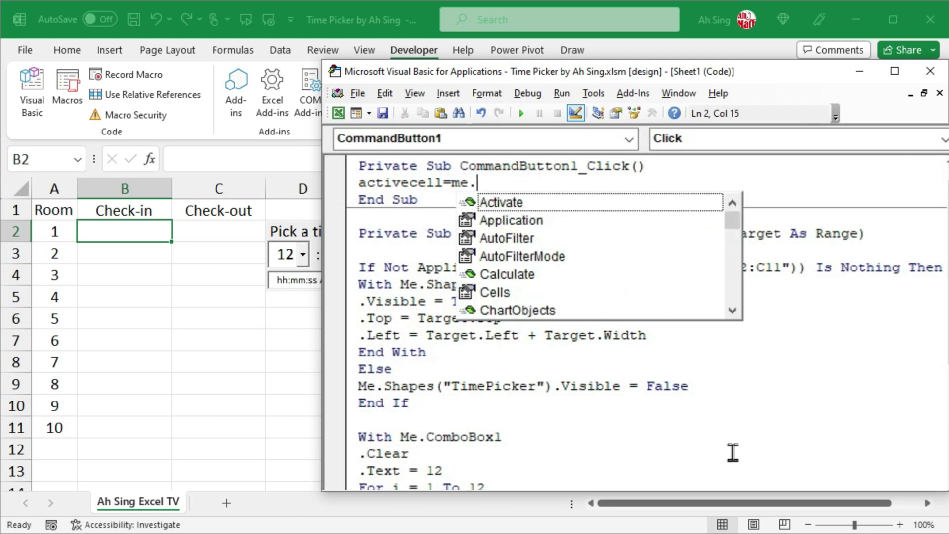
key("Down")
key("Down")
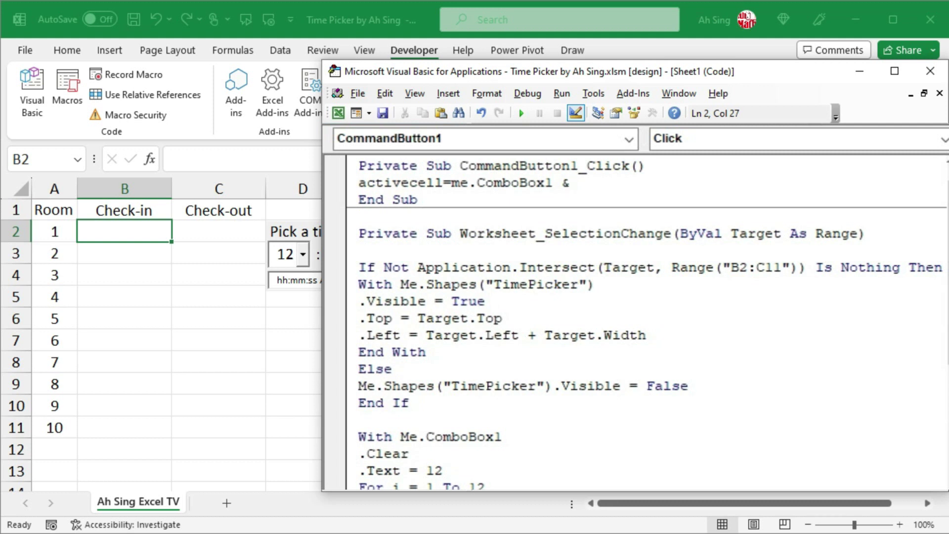
type("& ")
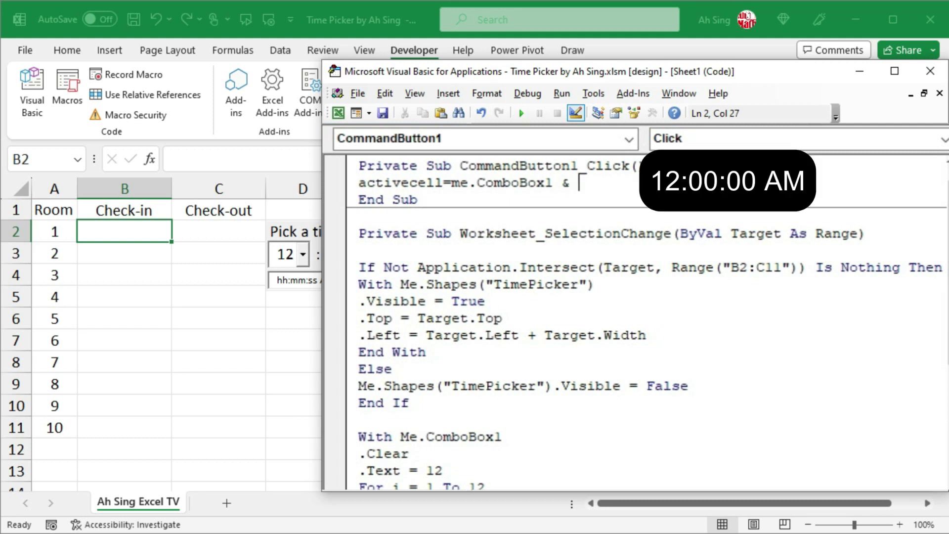
type("\":\" &")
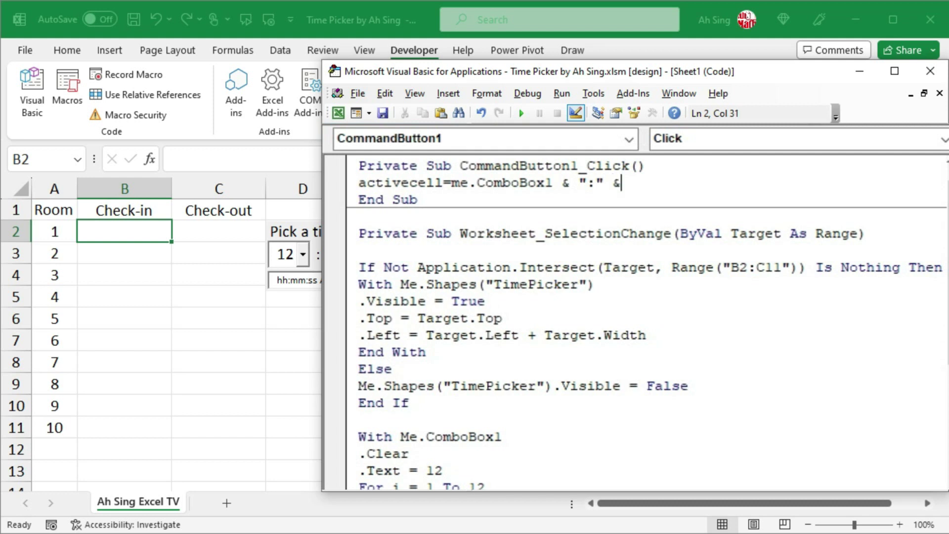
type(" me.co")
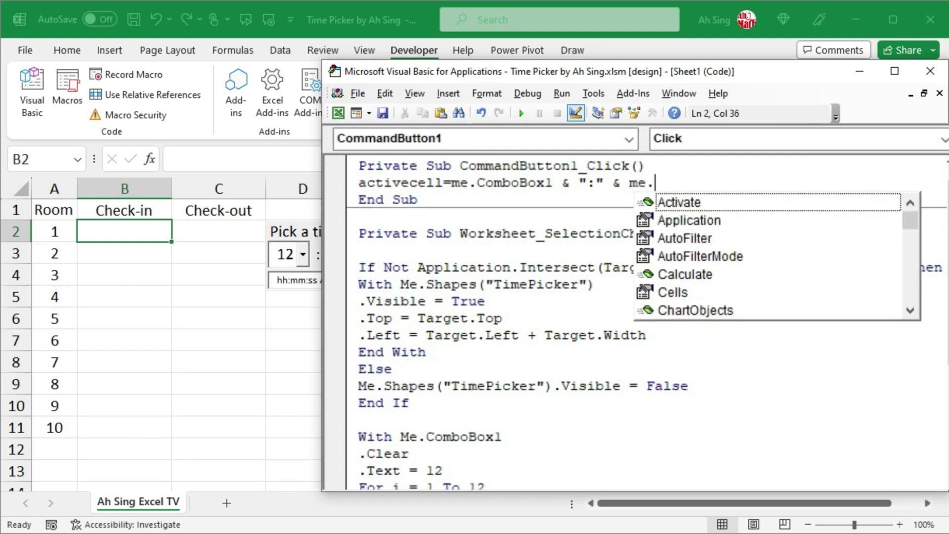
key("Down")
key("Down")
key("Down")
key("Tab")
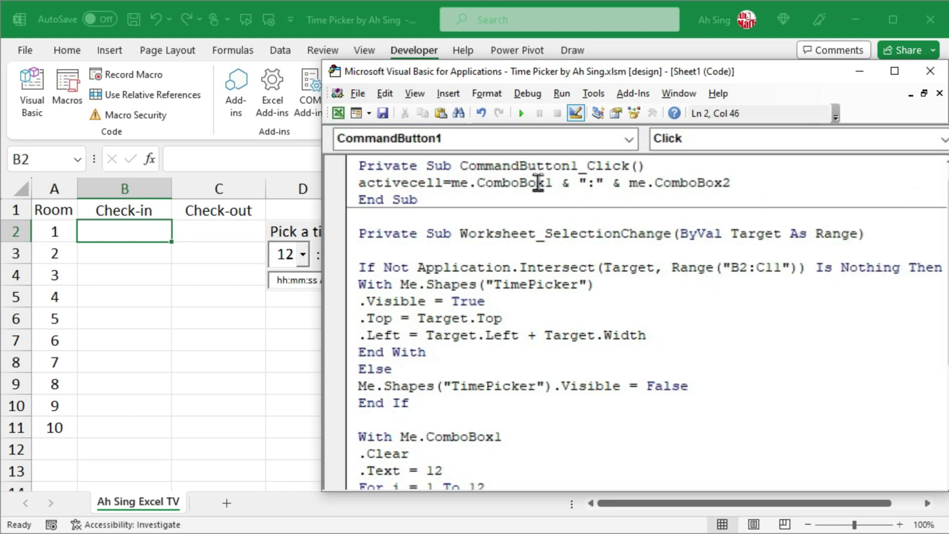
Append Me.ComboBox3 and Me.ComboBox4 to the ActiveCell expression.
left_click_drag(539, 182, 627, 184)
left_click(777, 184)
type("& \":\" & me")
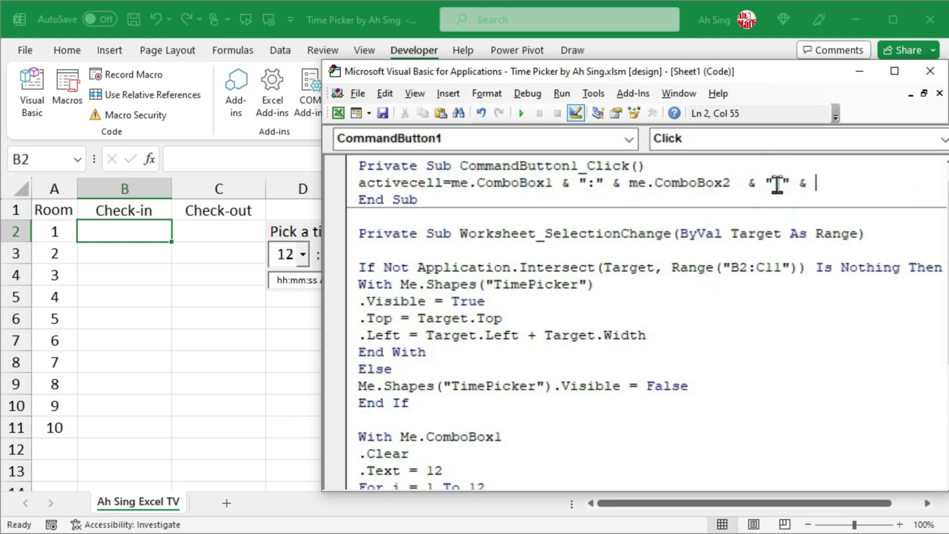
type(".com")
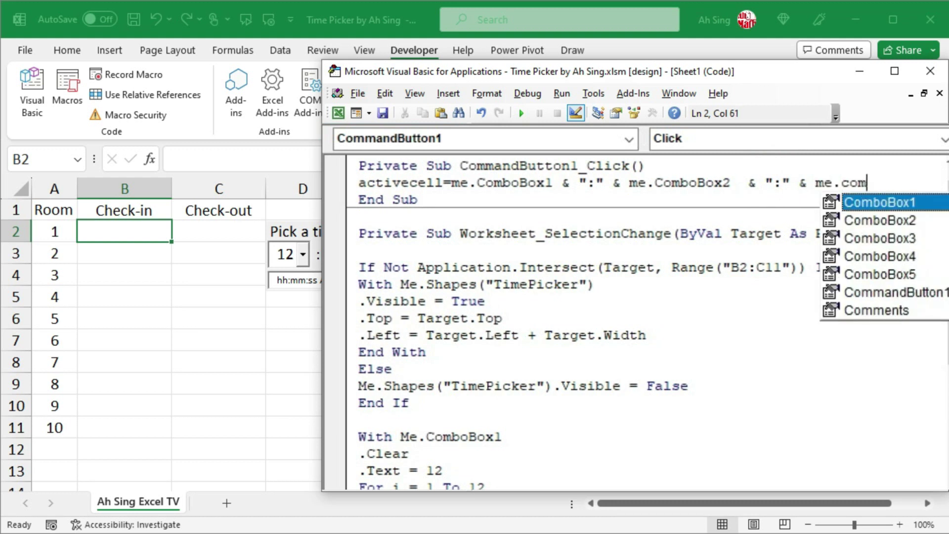
key("Down")
key("Down")
key("Tab")
type("& \":\" & ")
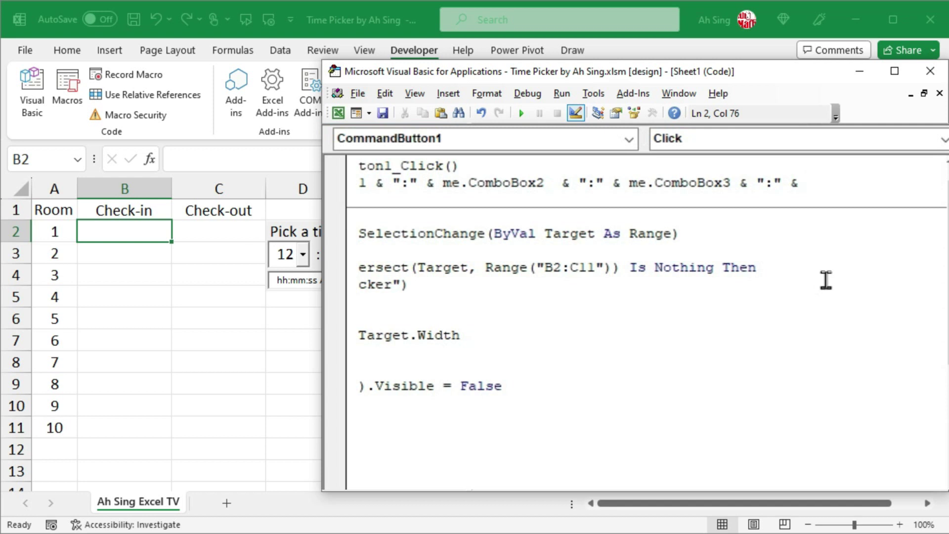
type("me.com")
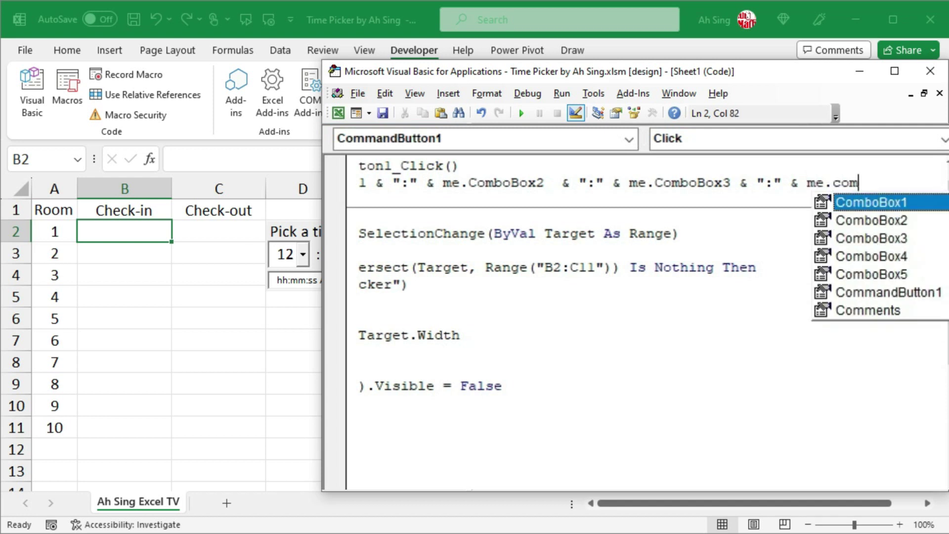
key("Down")
key("Down")
key("Down")
key("Tab")
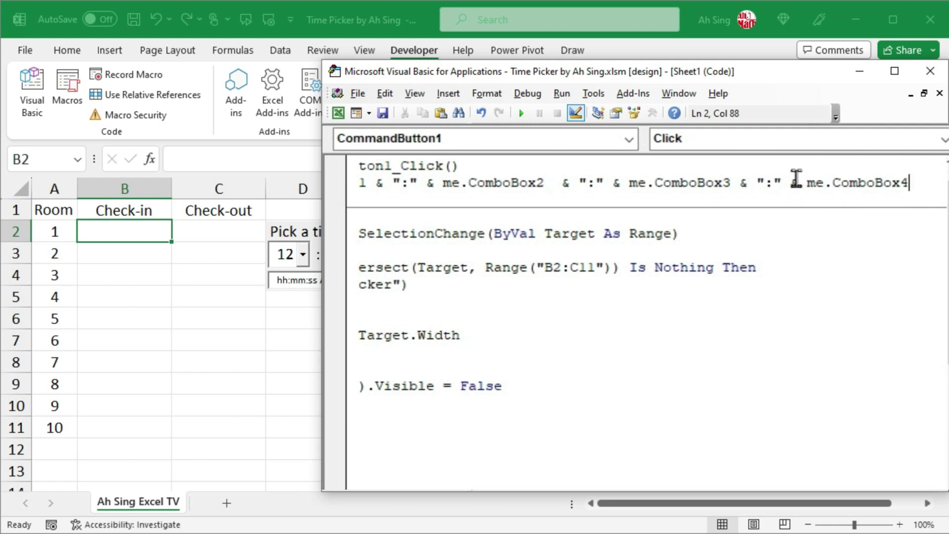
double_click(773, 183)
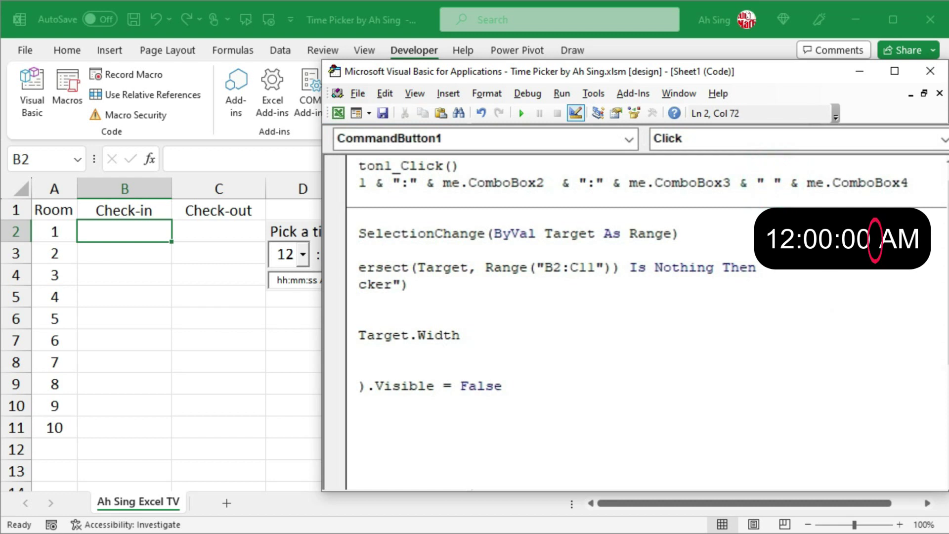
left_click(915, 183)
key("Return")
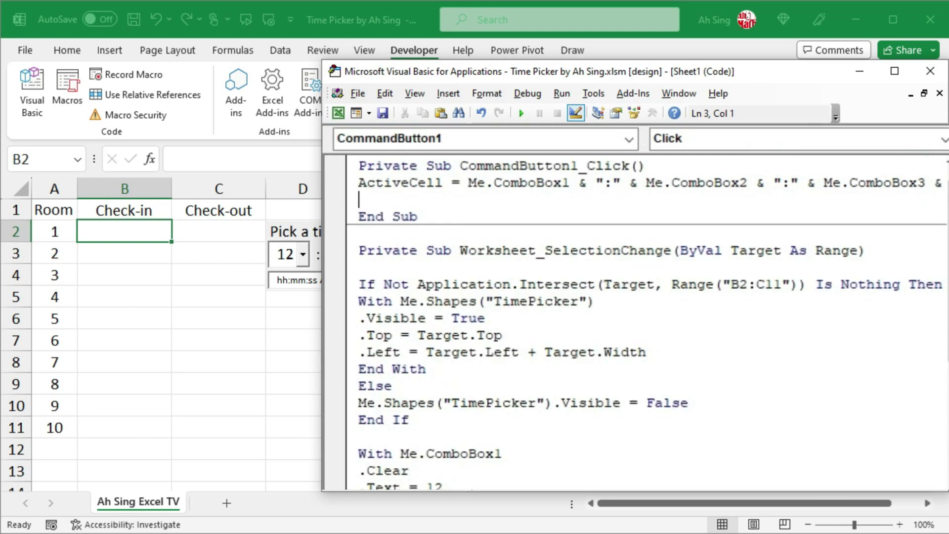
Add the line ActiveCell.NumberFormat = Me.ComboBox5.Text to CommandButton1's click code.
type("activecell")
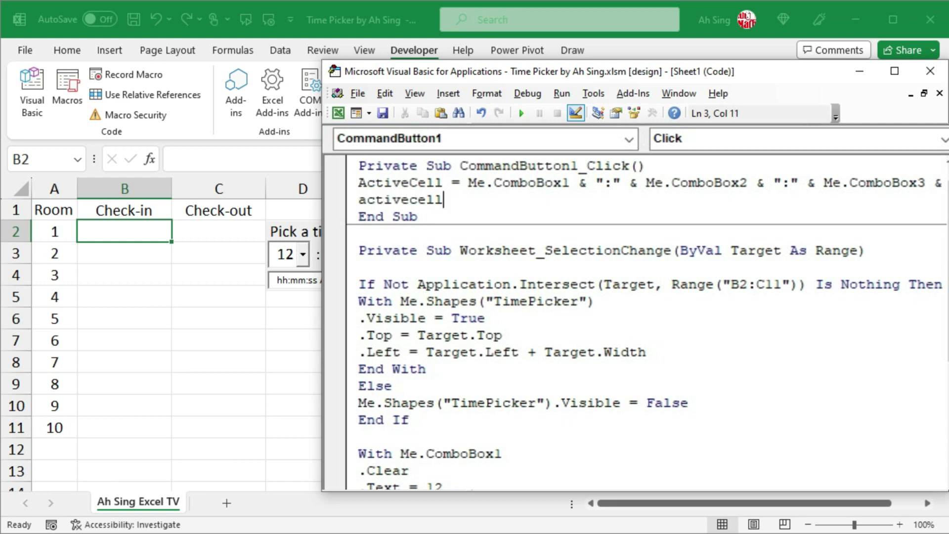
type(".nu")
key("Tab")
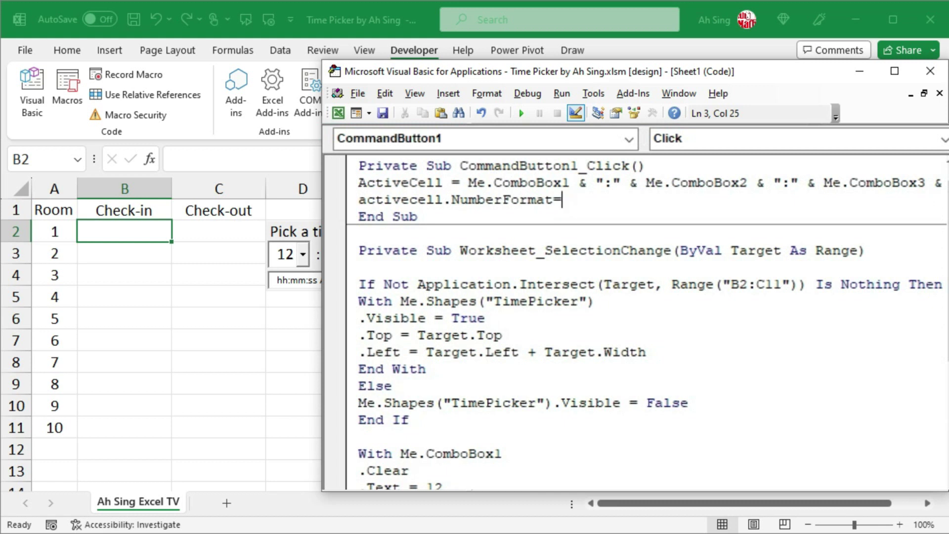
type("=me.co")
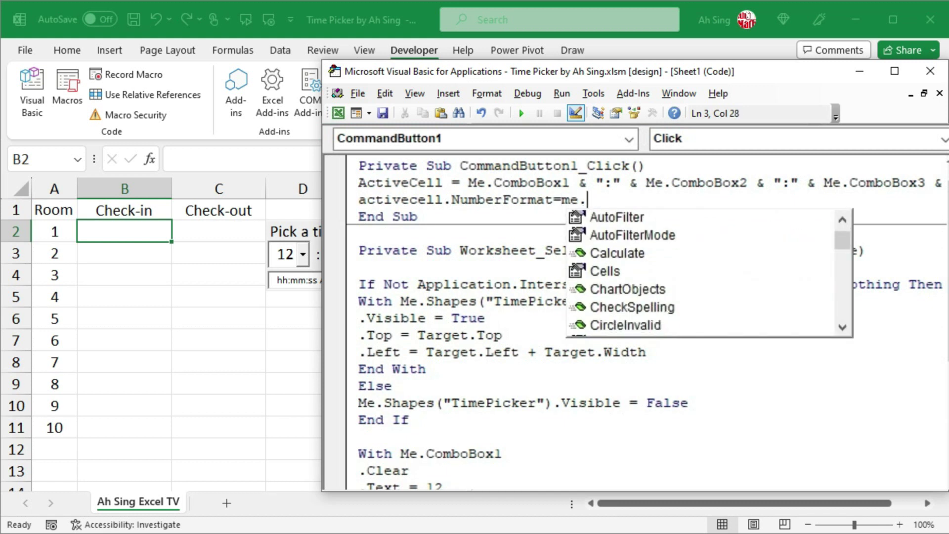
key("Down")
key("Down")
key("Down")
key("Down")
key("Down")
key("Down")
key("Tab")
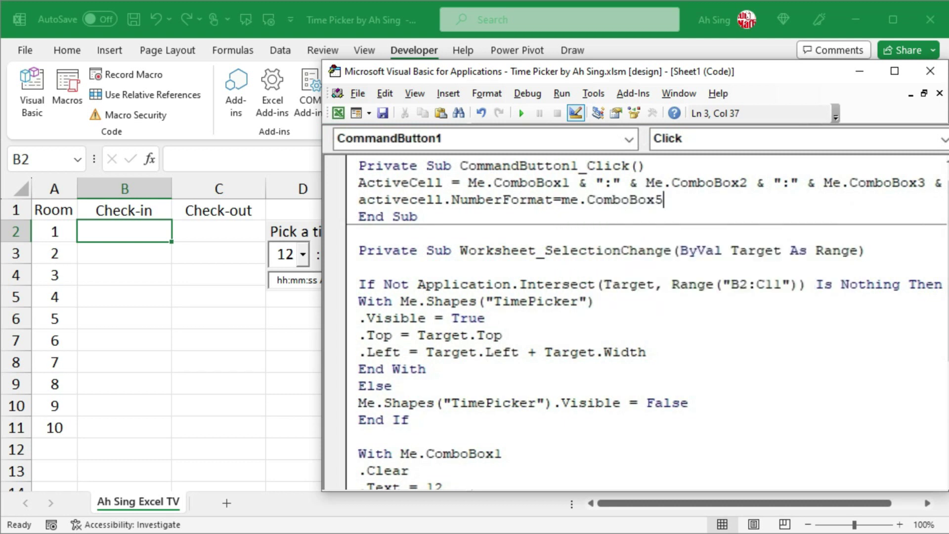
type(".tex")
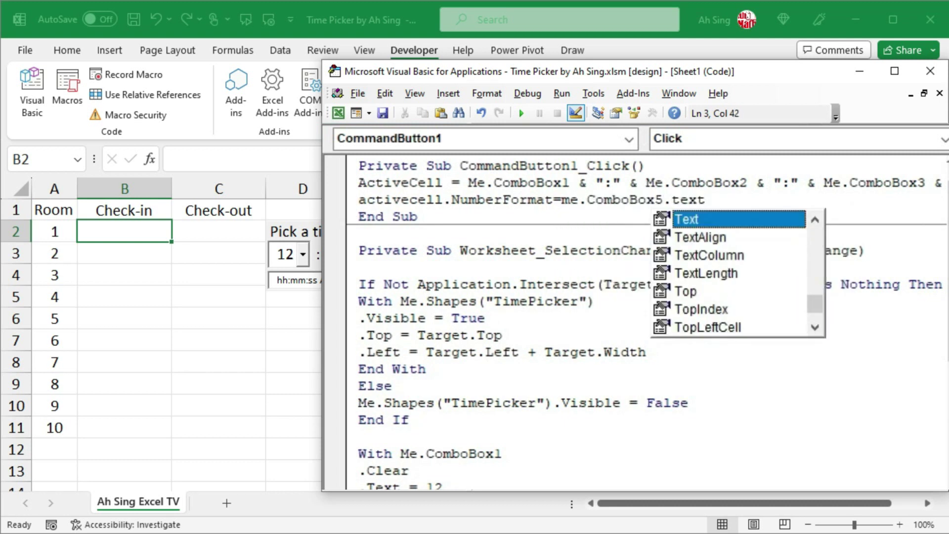
type("t")
key("Return")
Add Me.Shapes("TimePicker").Visible = False, then return to the Excel worksheet.
type("me.")
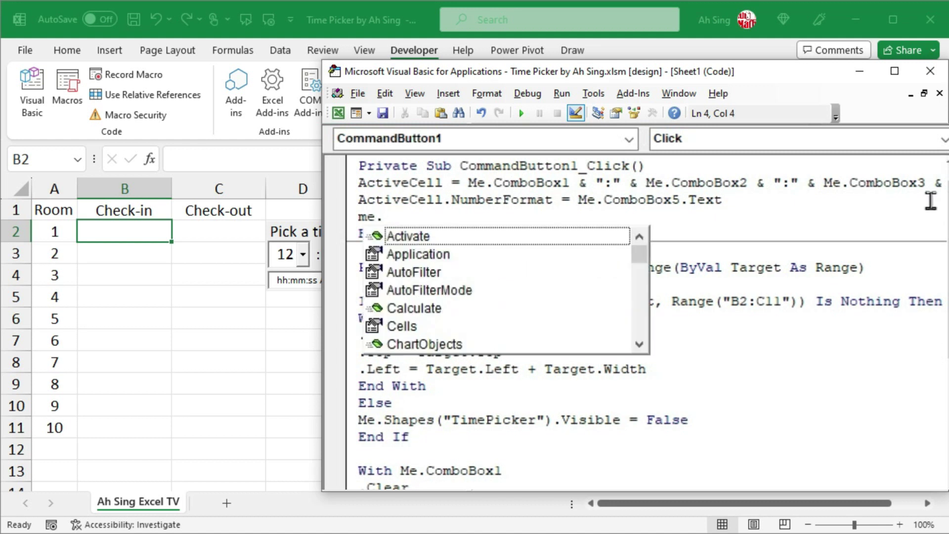
type("sha")
key("Tab")
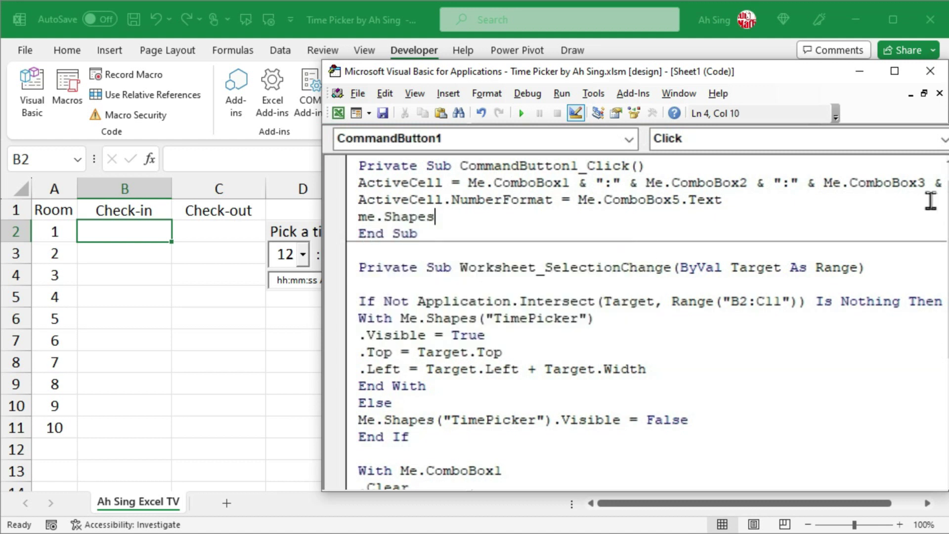
type("(")
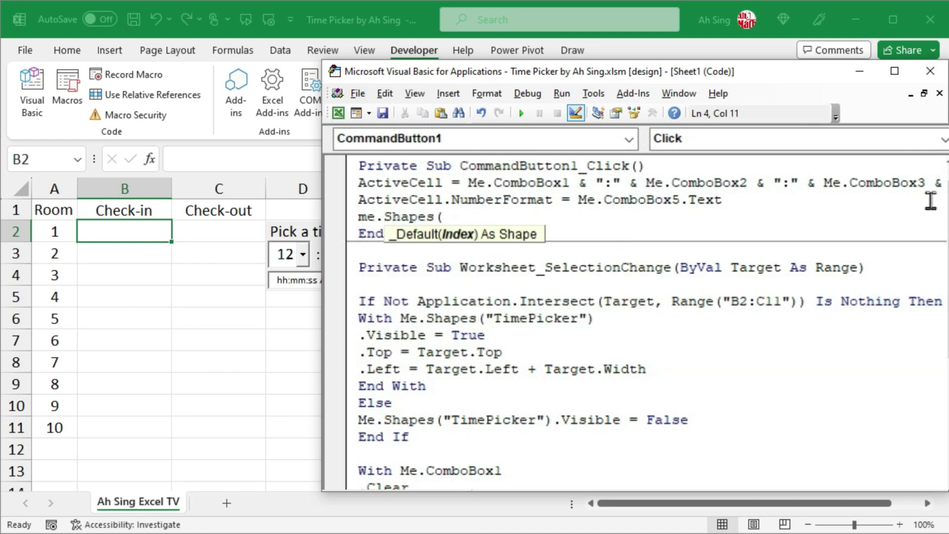
type("\"TimePic")
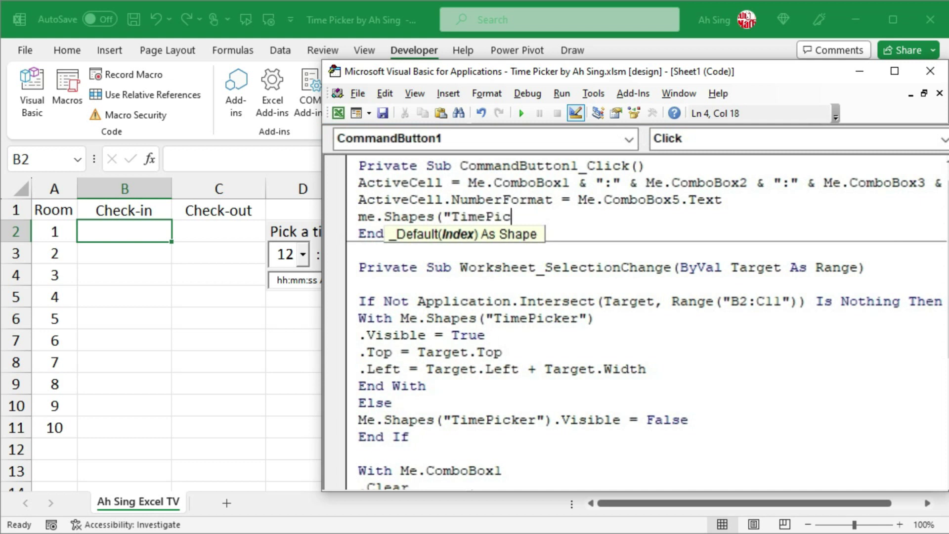
type("ker\")")
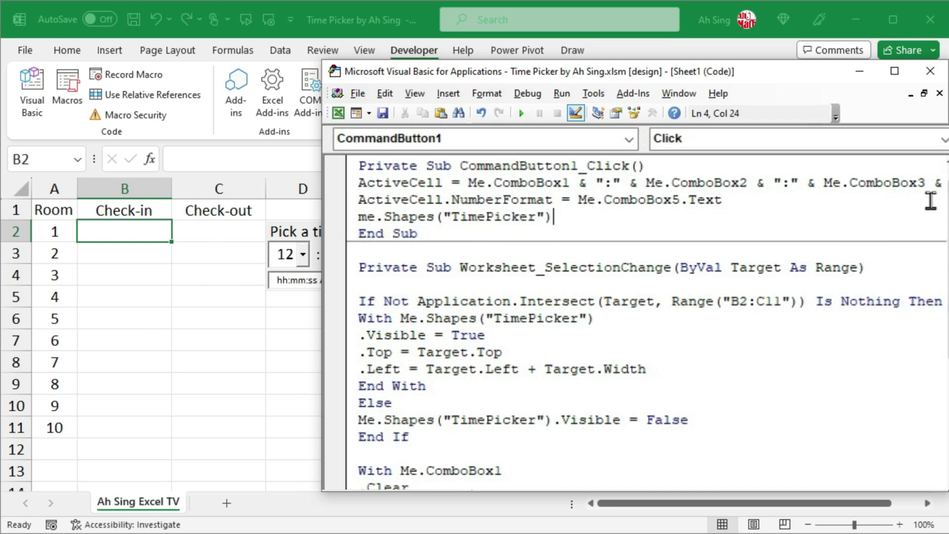
type(".vi")
key("Tab")
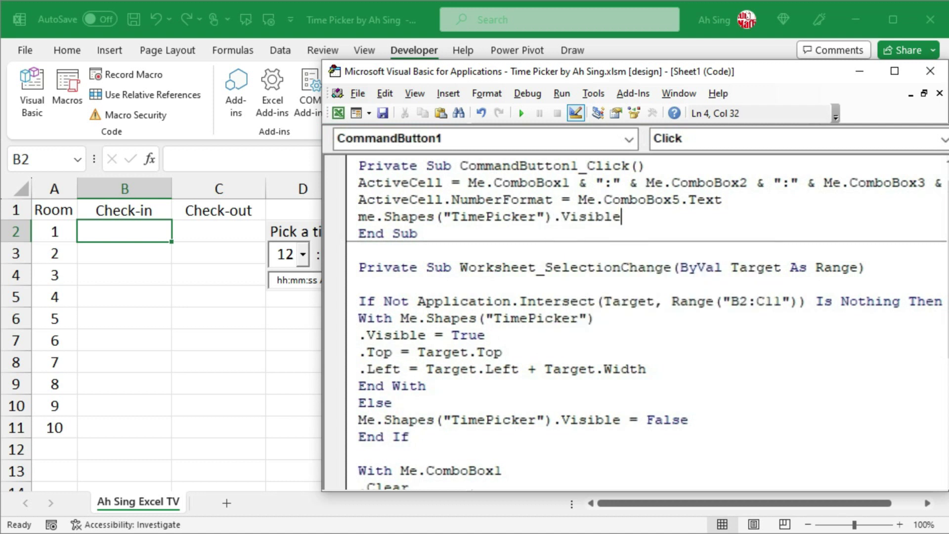
type("=false")
key("Down")
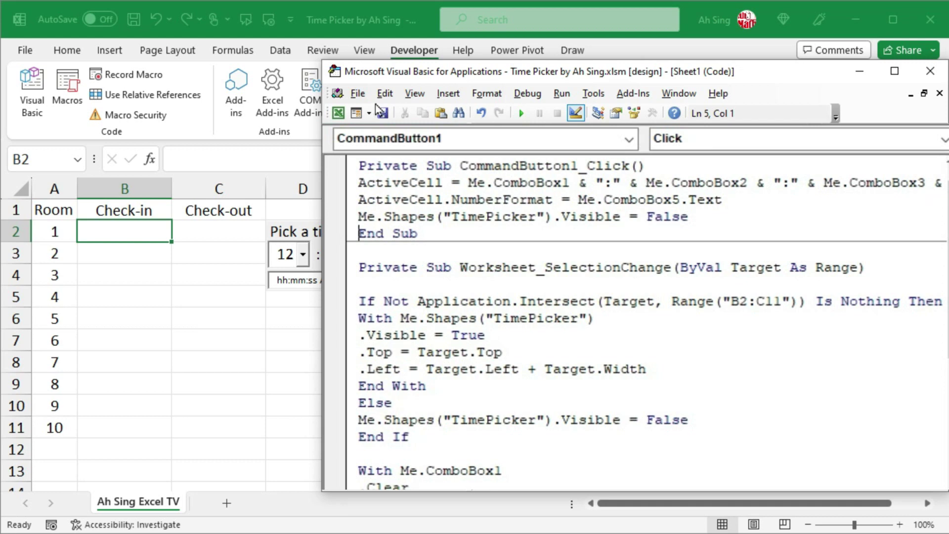
left_click(340, 114)
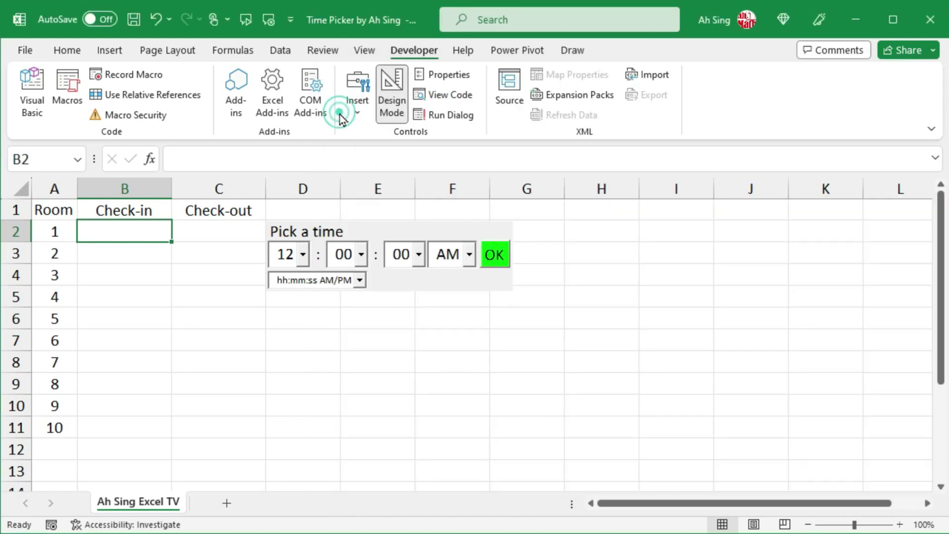
Turn off Design Mode, select I1 to hide the picker, then select B2 to show it.
left_click(391, 105)
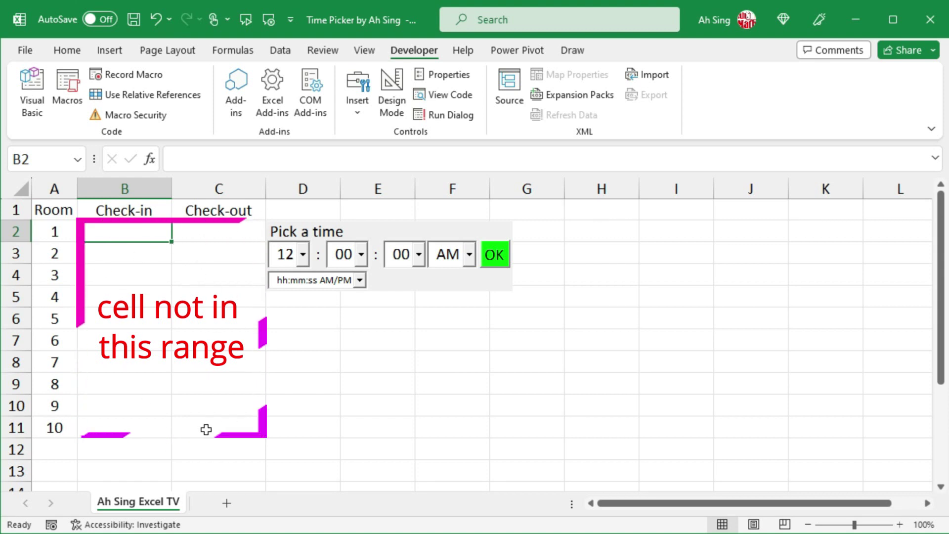
left_click(682, 210)
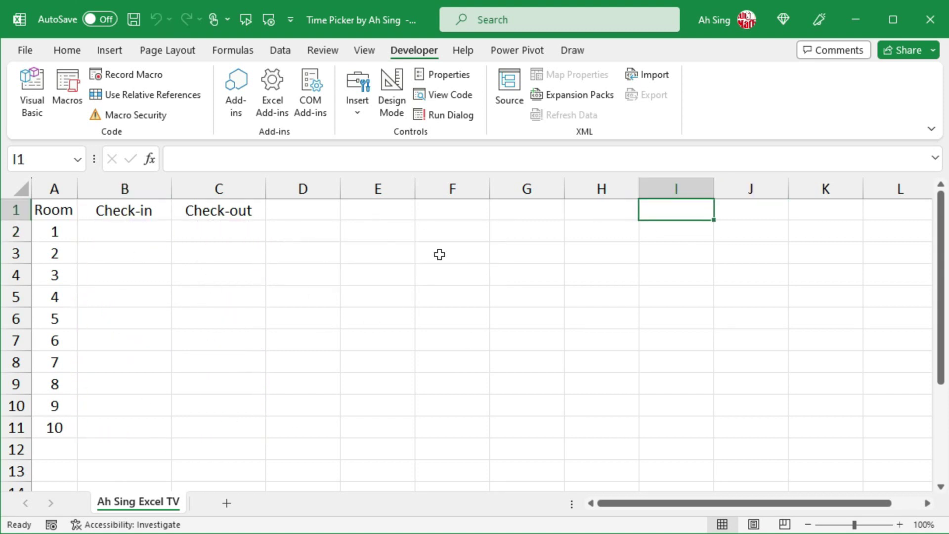
left_click(114, 231)
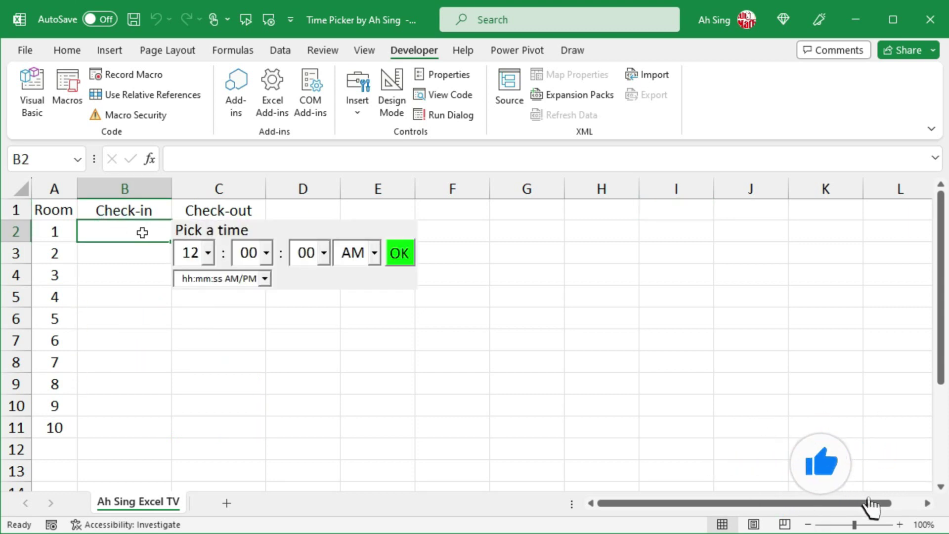
Pick 06 hours, 30 minutes, 01 seconds in the picker to fill B2, then select C2.
left_click(207, 257)
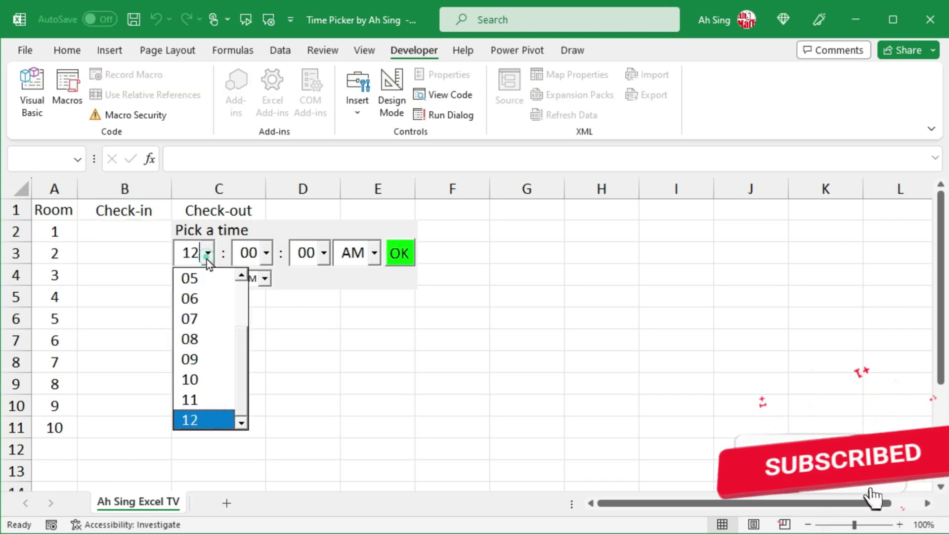
left_click(190, 298)
left_click(266, 253)
left_click_drag(300, 284, 301, 350)
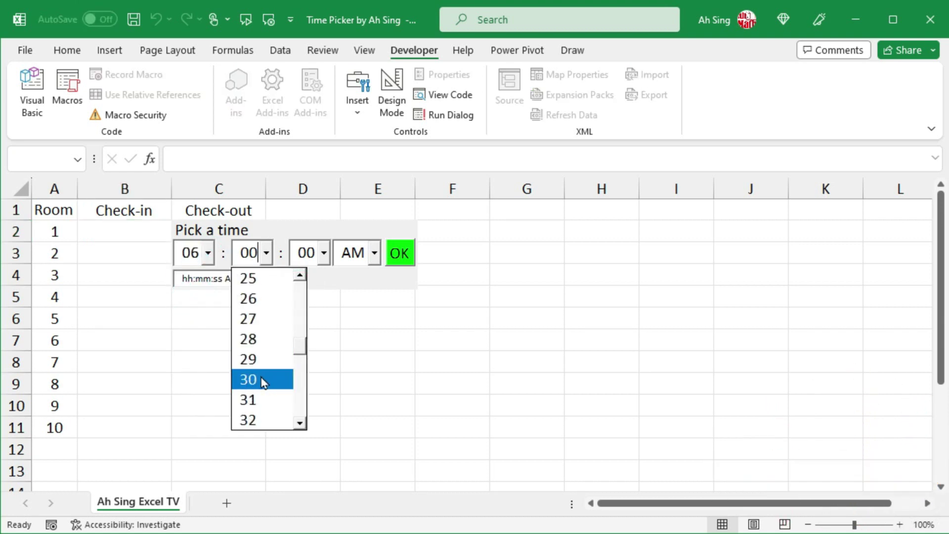
left_click(249, 379)
left_click(324, 254)
left_click(314, 297)
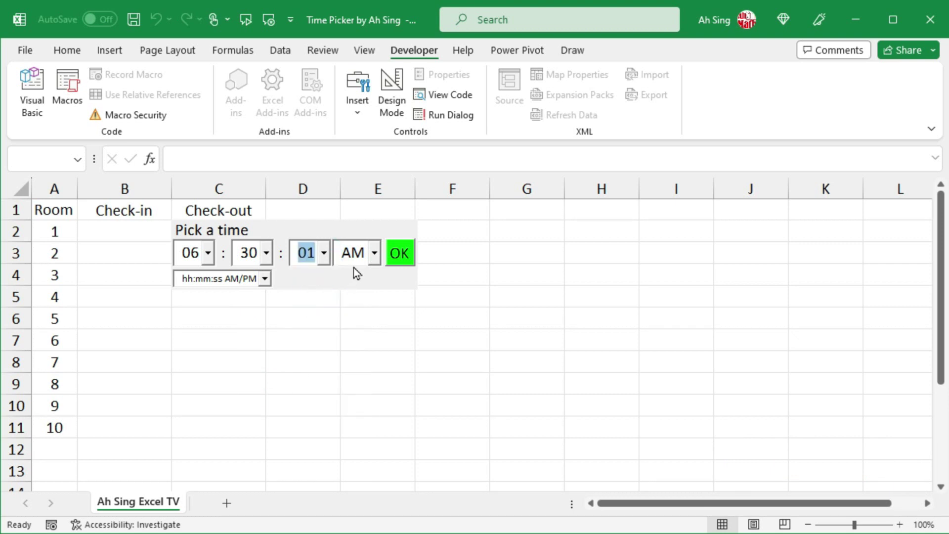
left_click(399, 254)
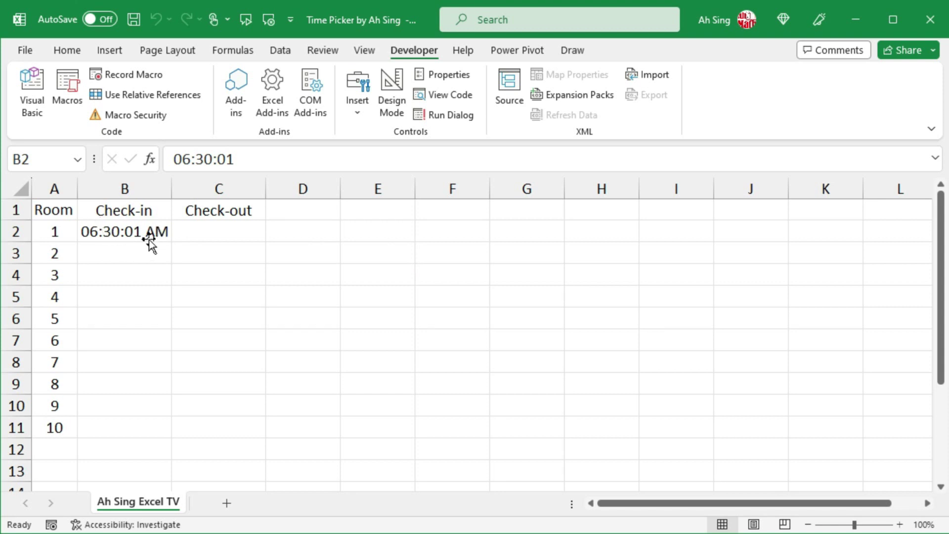
left_click(212, 230)
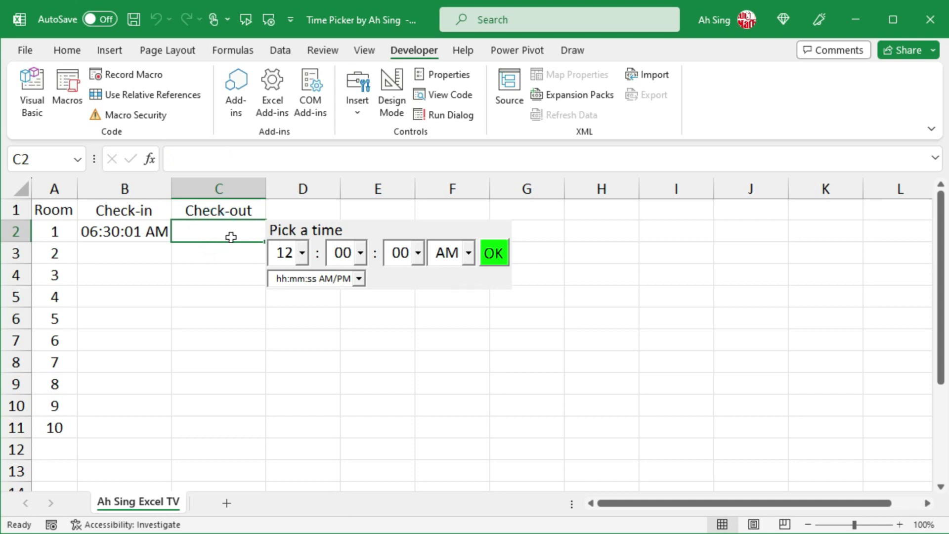
Set C2's check-out to 08:30 PM with the hh:mm:ss format, giving 20:30:00.
left_click(303, 254)
left_click(317, 337)
left_click(360, 253)
scroll(363, 358, "down", 9)
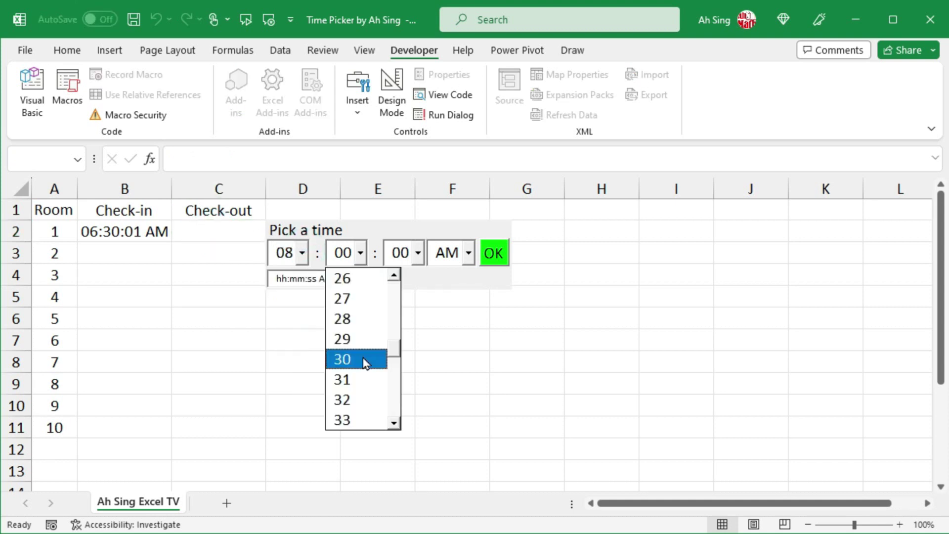
left_click(363, 355)
left_click(468, 253)
left_click(451, 296)
left_click(358, 278)
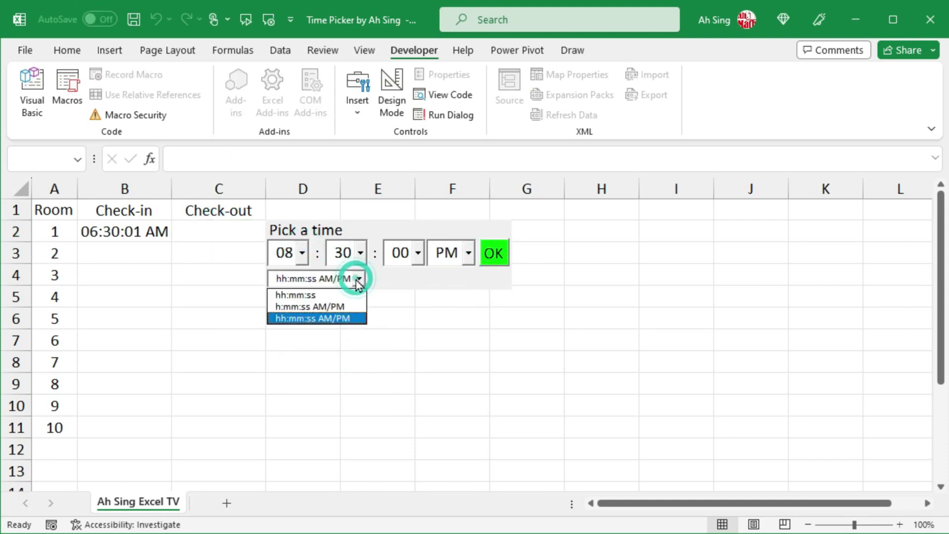
left_click(304, 295)
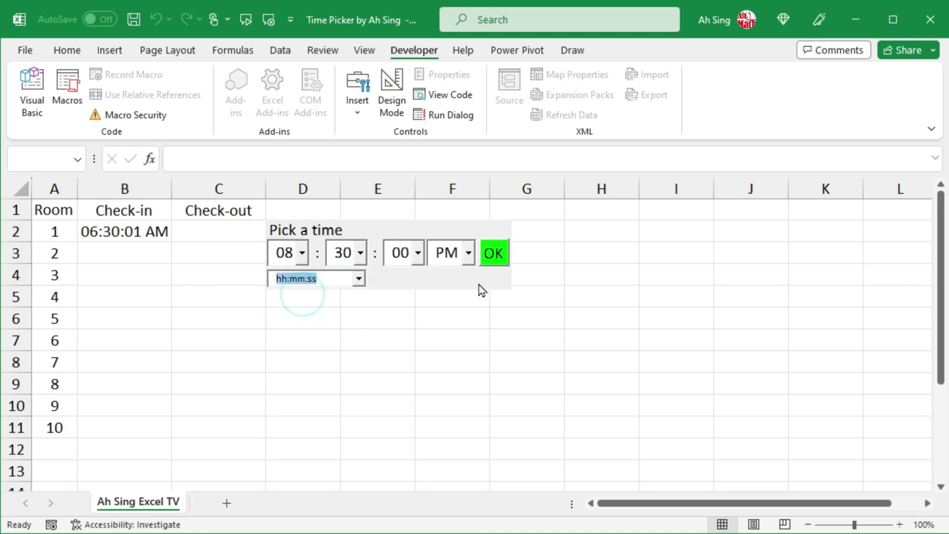
left_click(494, 253)
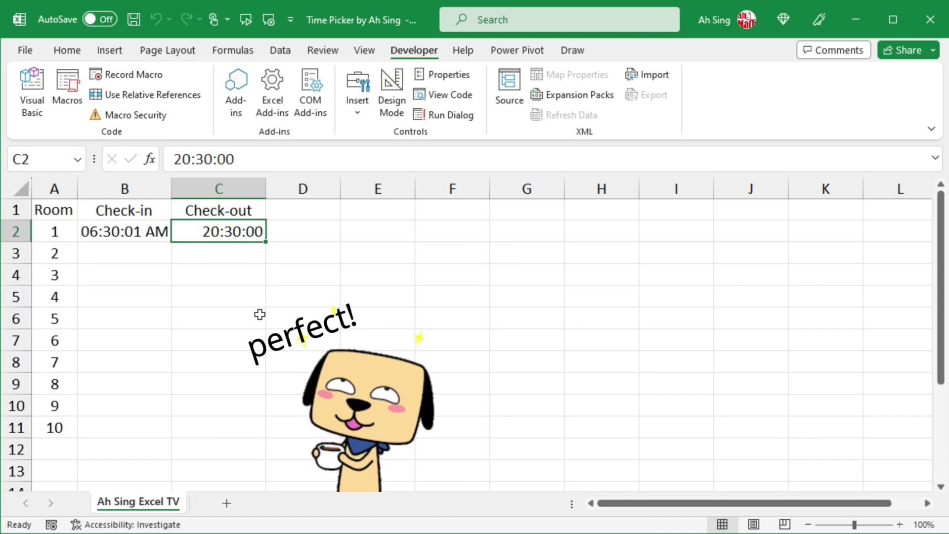
Enter 05:00:00 AM as room 5's check-in in B6, then select C5.
left_click(123, 256)
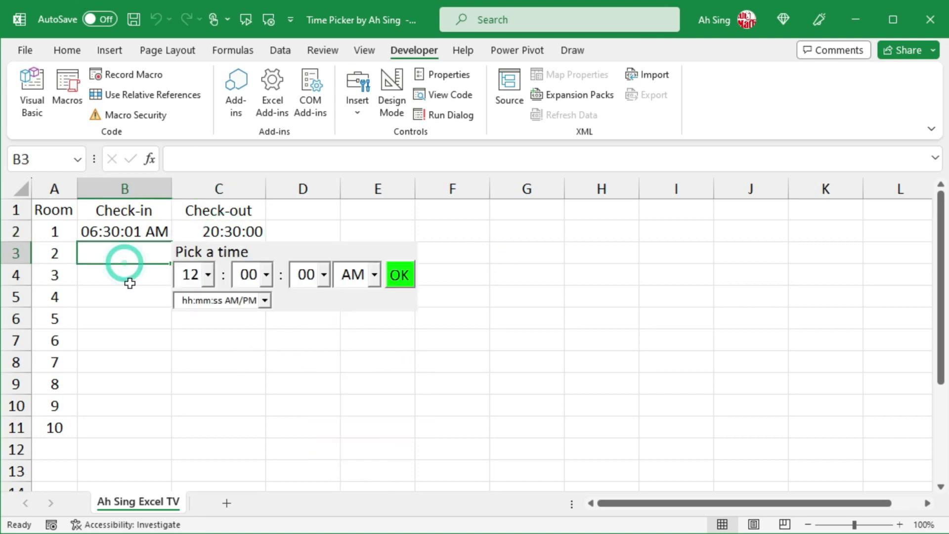
left_click(127, 316)
left_click(207, 336)
left_click(197, 366)
left_click(399, 341)
left_click(227, 286)
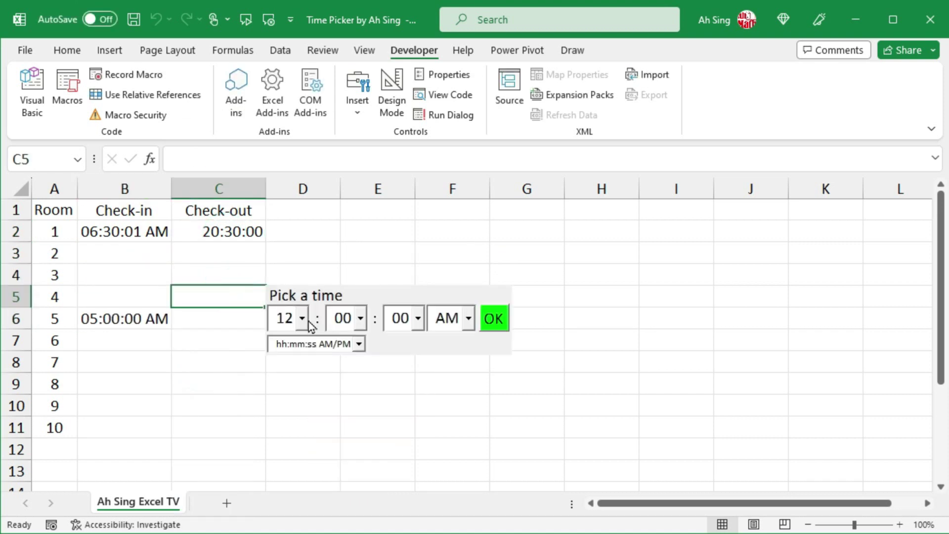